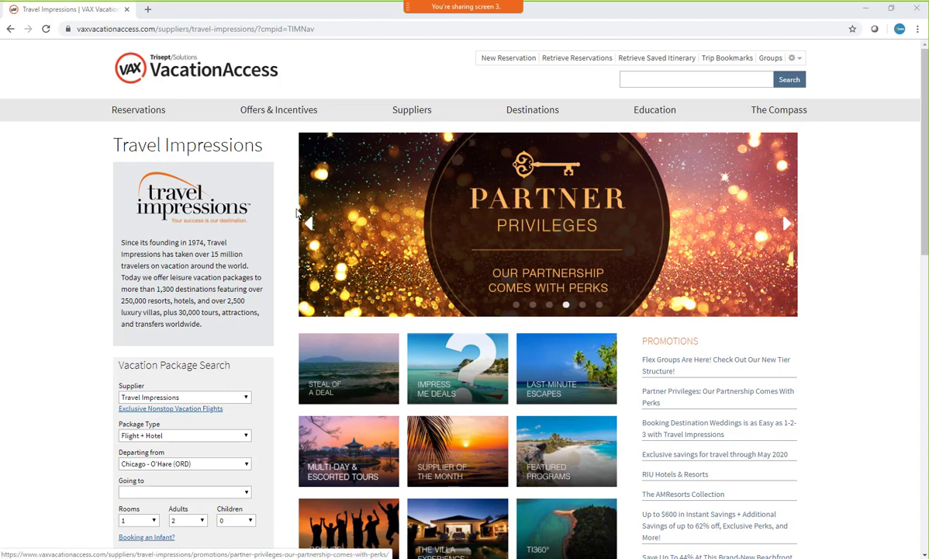
# Open the multiple destinations vacation planner and set the supplier to Travel Impressions
pyautogui.scroll(-3, 289, 218)
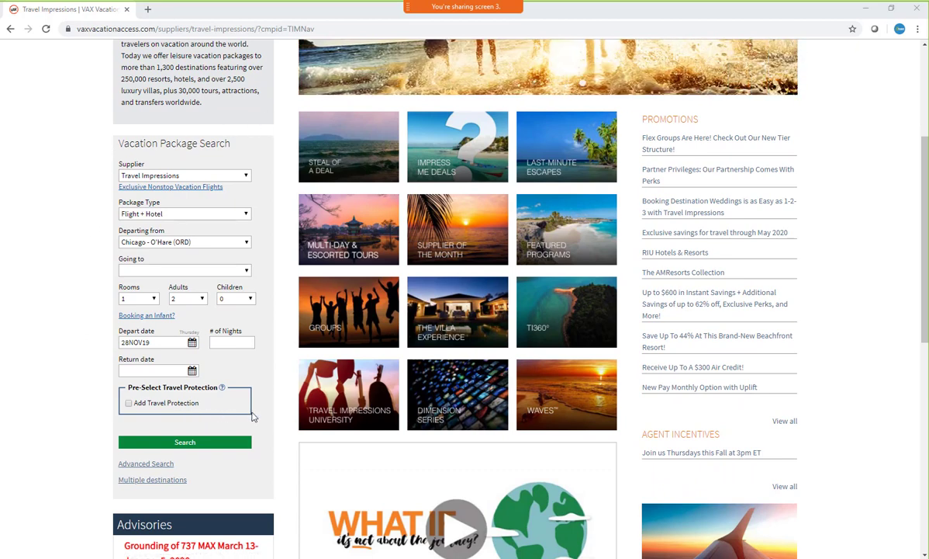
pyautogui.click(165, 482)
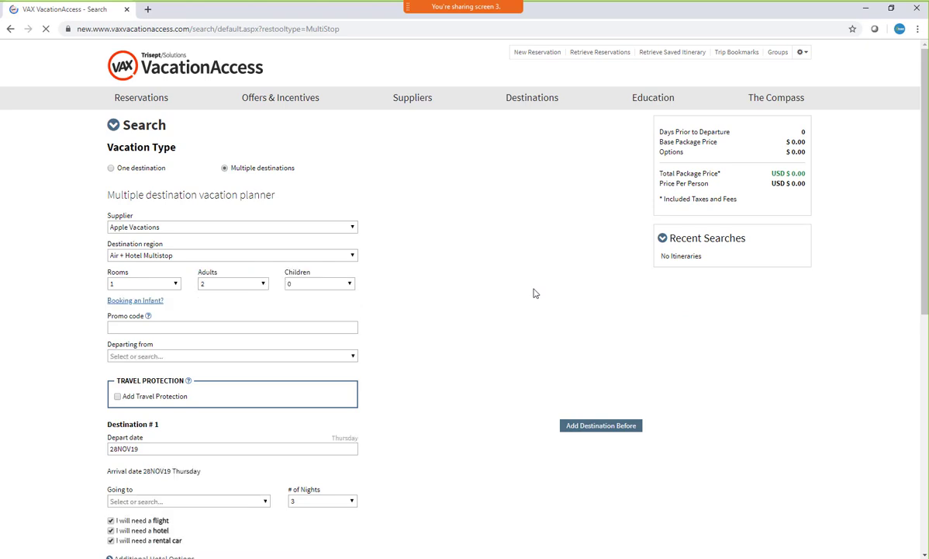
pyautogui.click(341, 229)
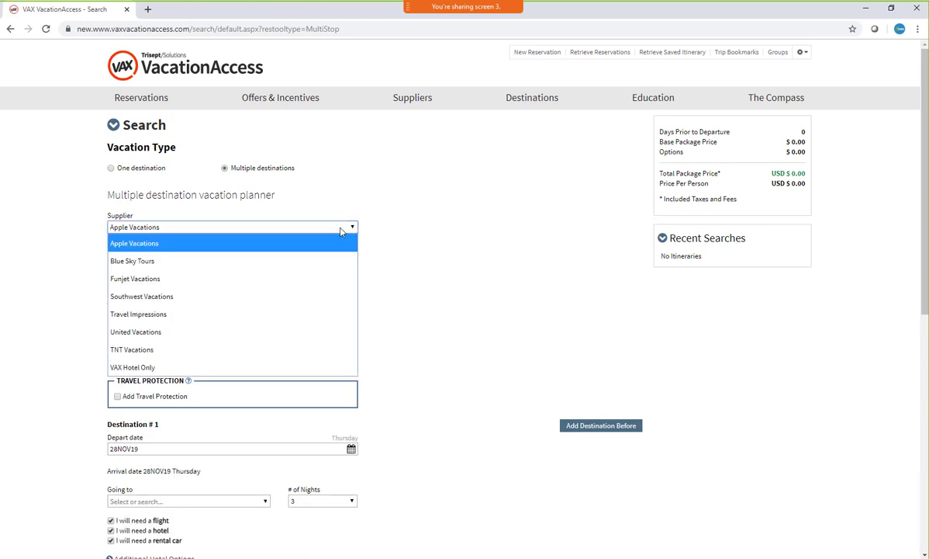
pyautogui.click(201, 314)
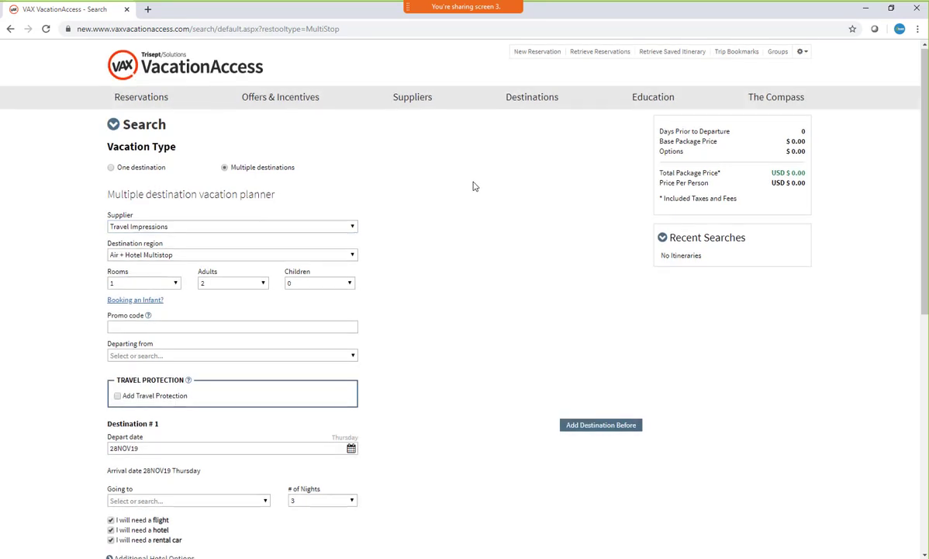
# Choose 1 room and set the departure airport to New York - JFK (JFK), leaving the promo code blank
pyautogui.scroll(-2, 357, 198)
pyautogui.click(149, 170)
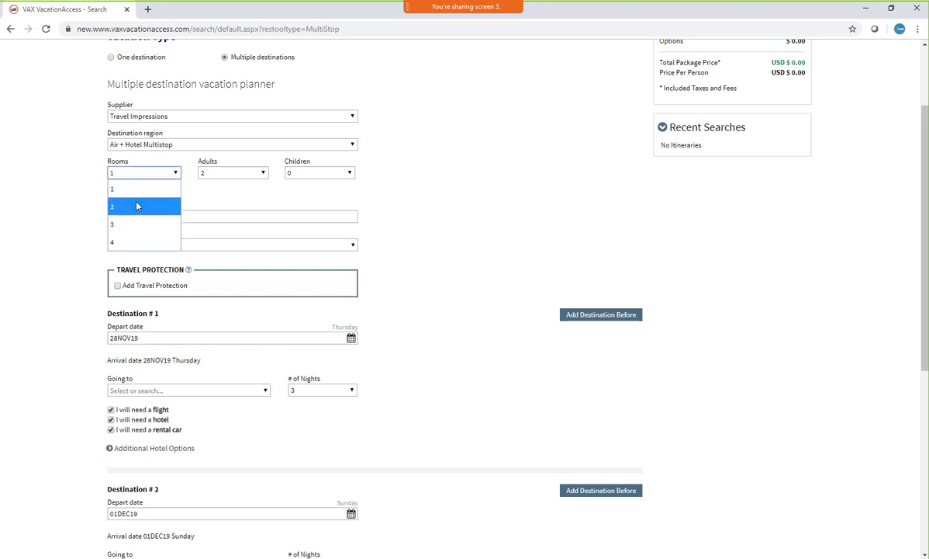
pyautogui.click(141, 191)
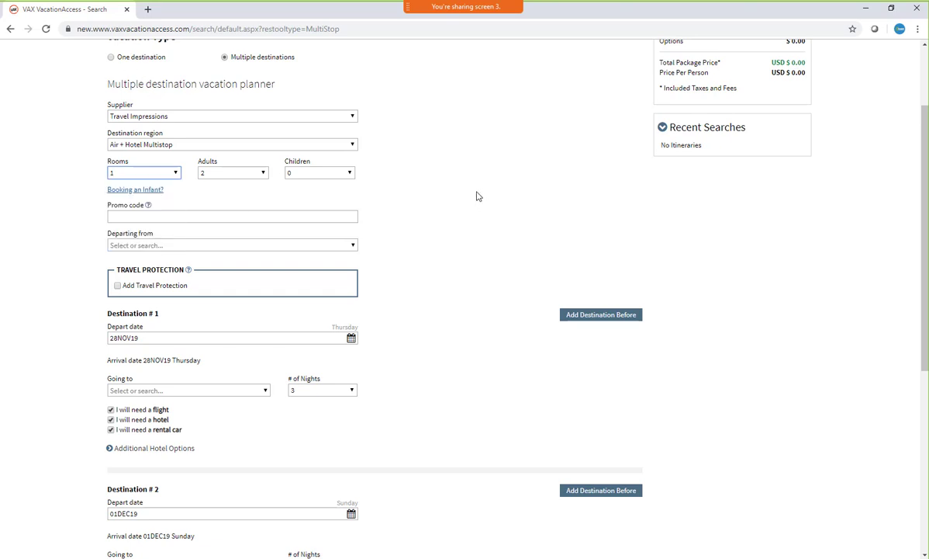
pyautogui.click(248, 218)
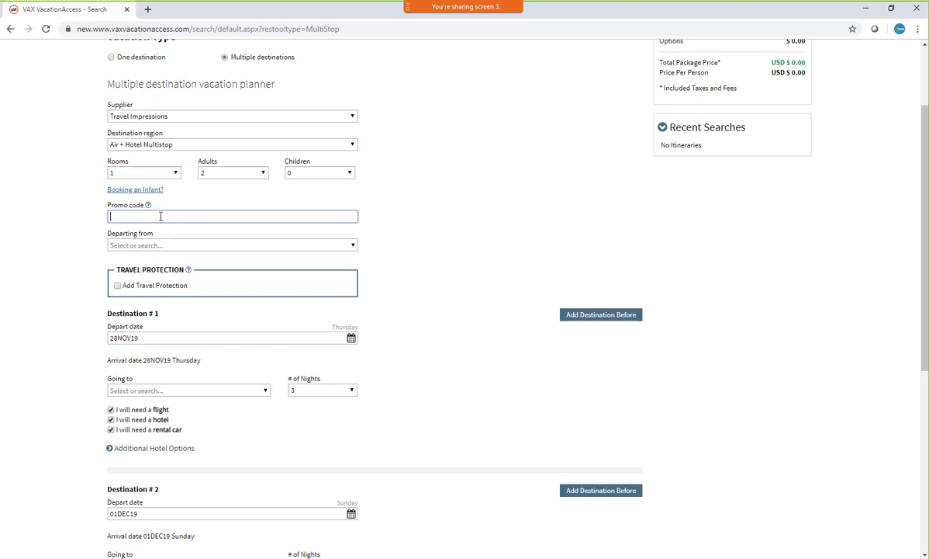
pyautogui.click(268, 245)
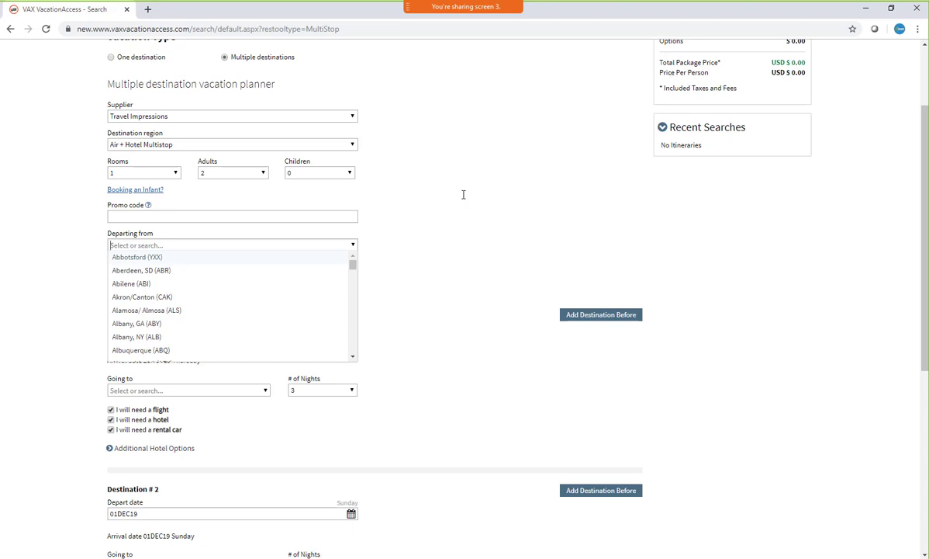
pyautogui.write('i')
pyautogui.write('fk')
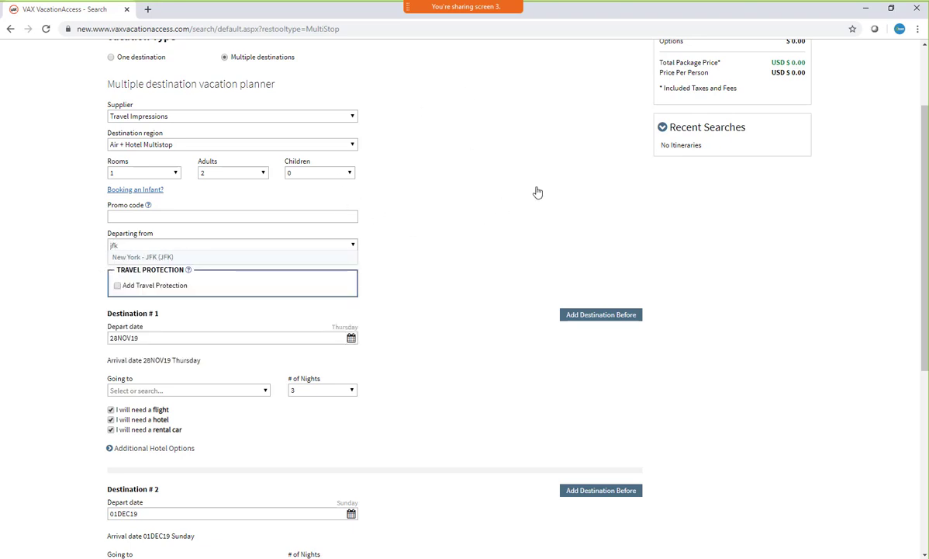
pyautogui.click(146, 257)
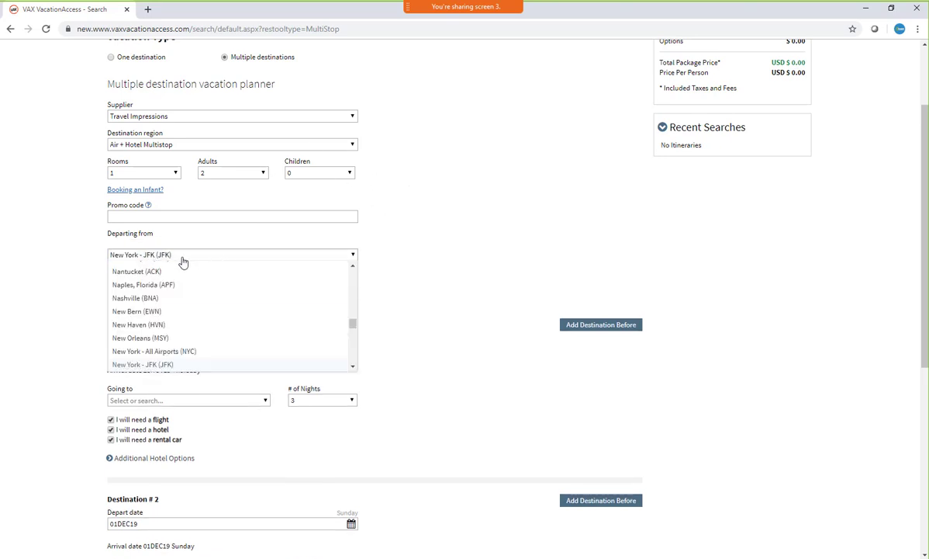
# Add travel protection and set the depart date of Destination # 1 to 08MAR20
pyautogui.scroll(-1, 443, 212)
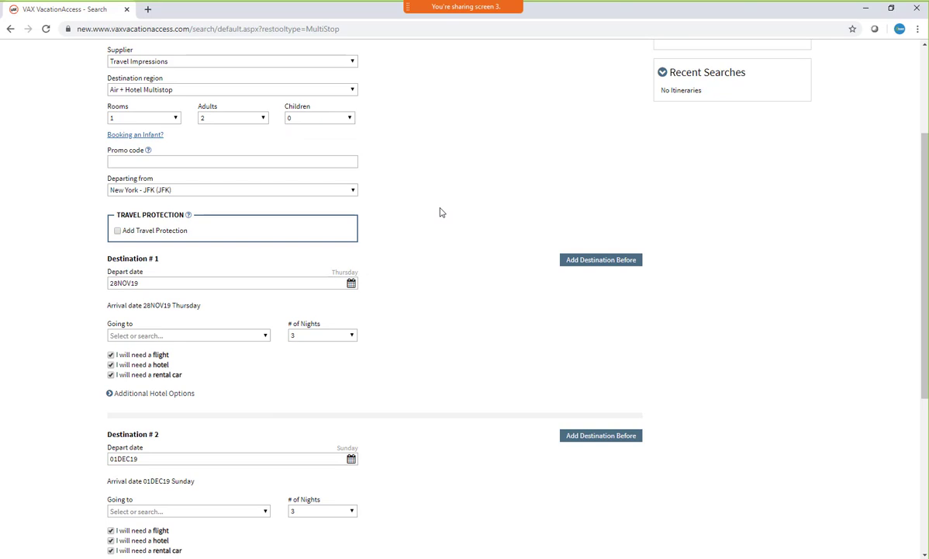
pyautogui.click(116, 229)
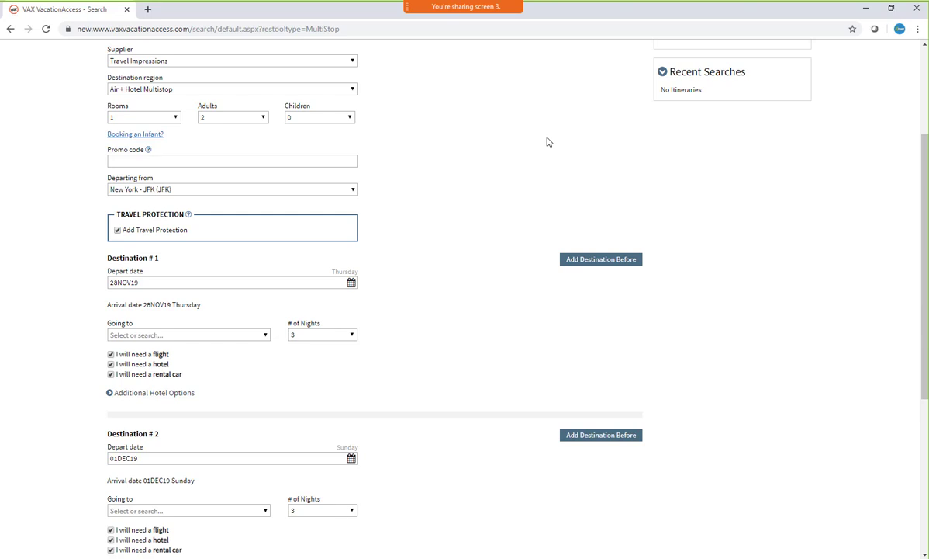
pyautogui.click(350, 282)
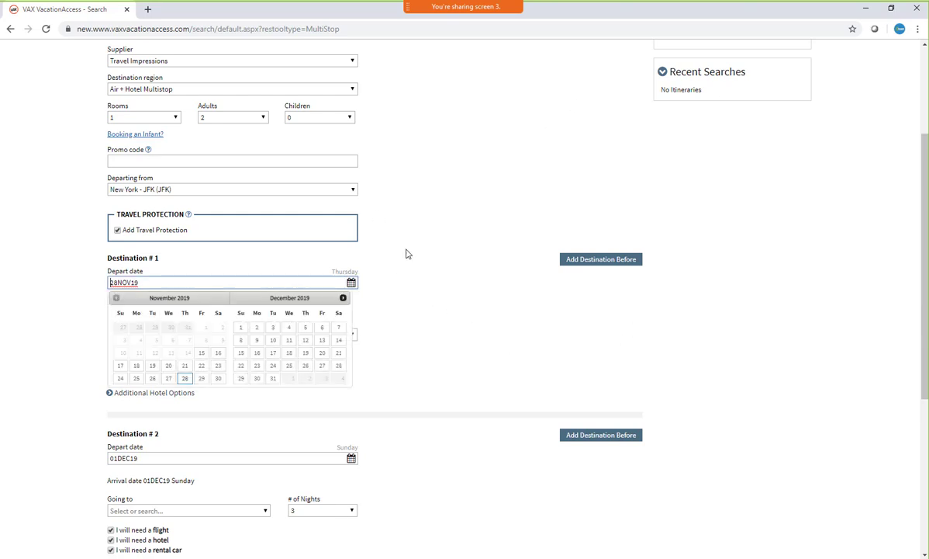
pyautogui.click(343, 299)
pyautogui.click(343, 300)
pyautogui.click(343, 299)
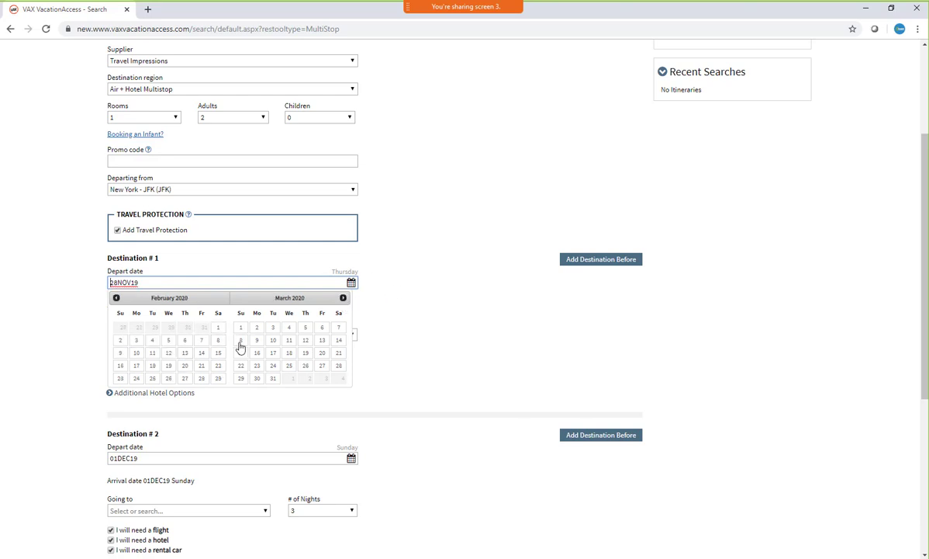
pyautogui.click(241, 341)
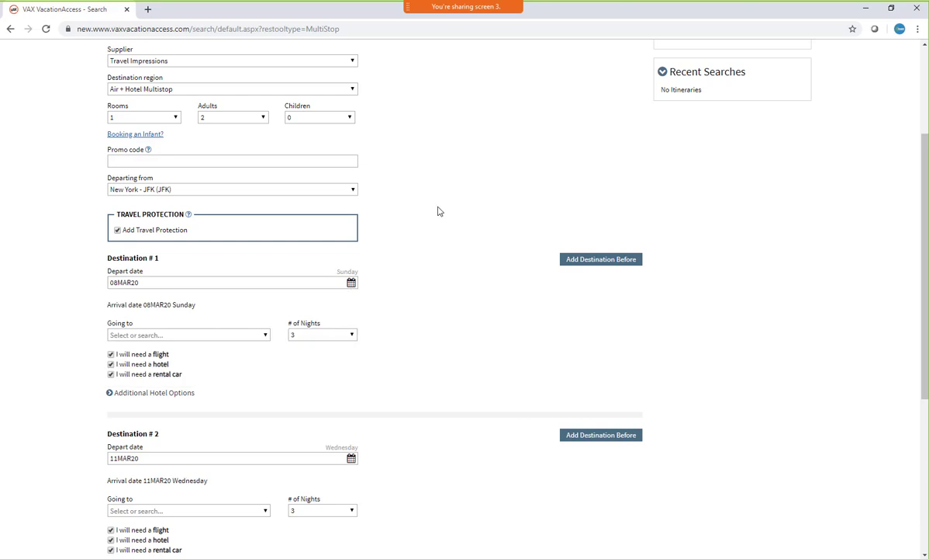
# Set Destination # 1 to London - Heathrow, United Kingdom (LHR) for 4 nights
pyautogui.click(163, 334)
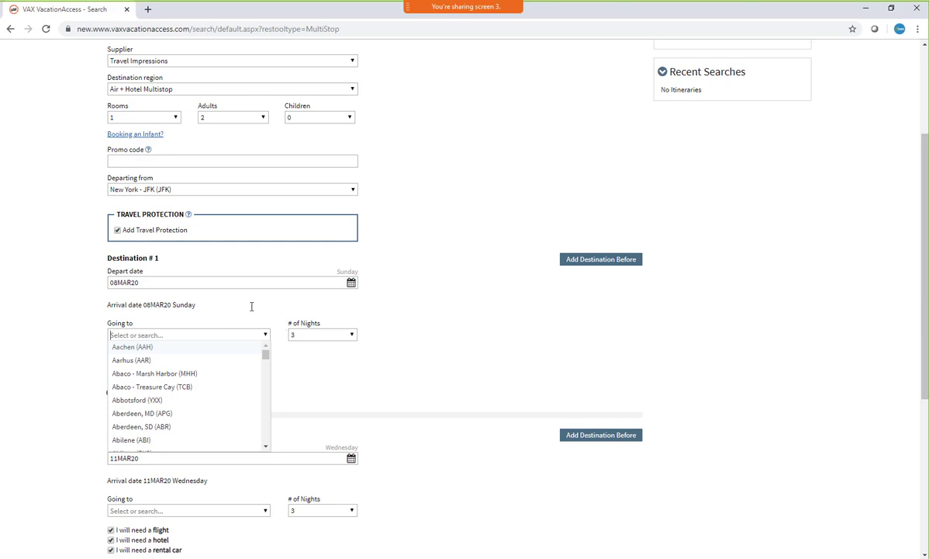
pyautogui.write('lhr')
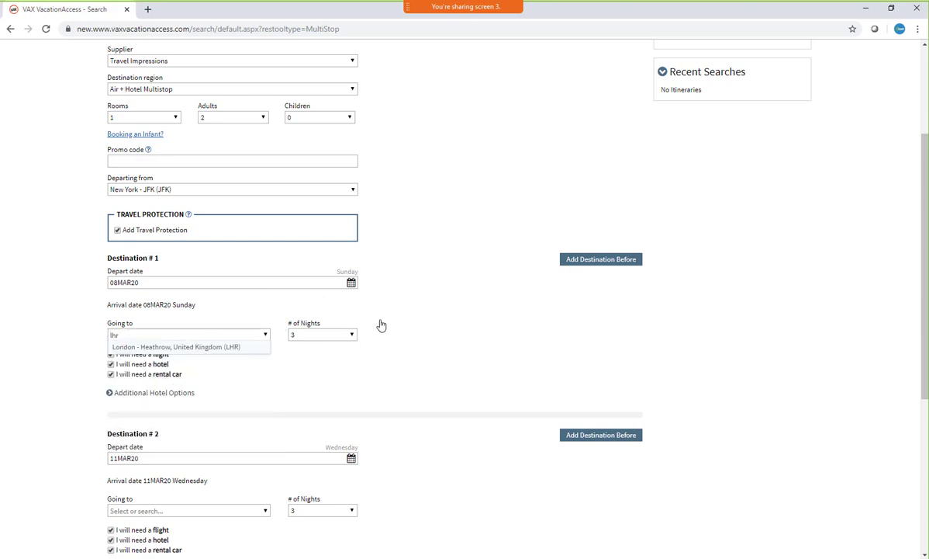
pyautogui.press('Return')
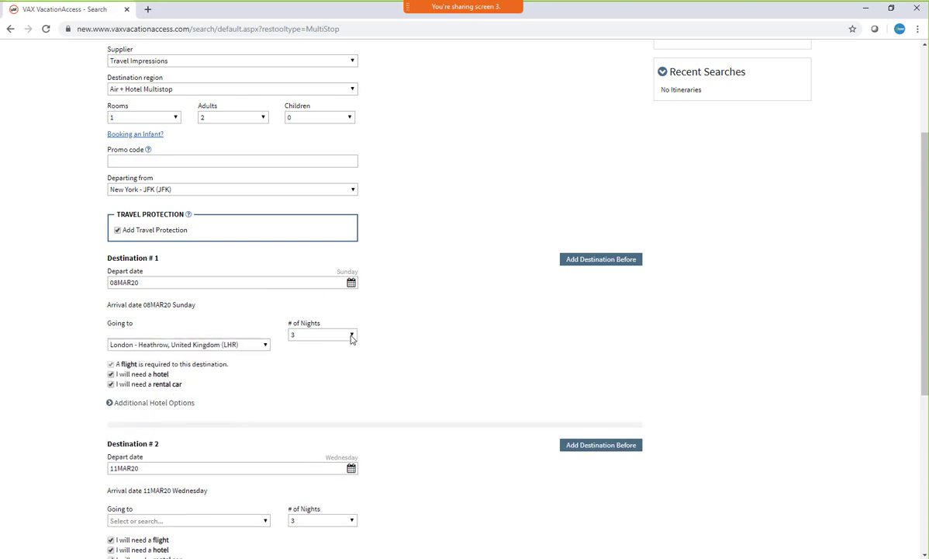
pyautogui.click(352, 335)
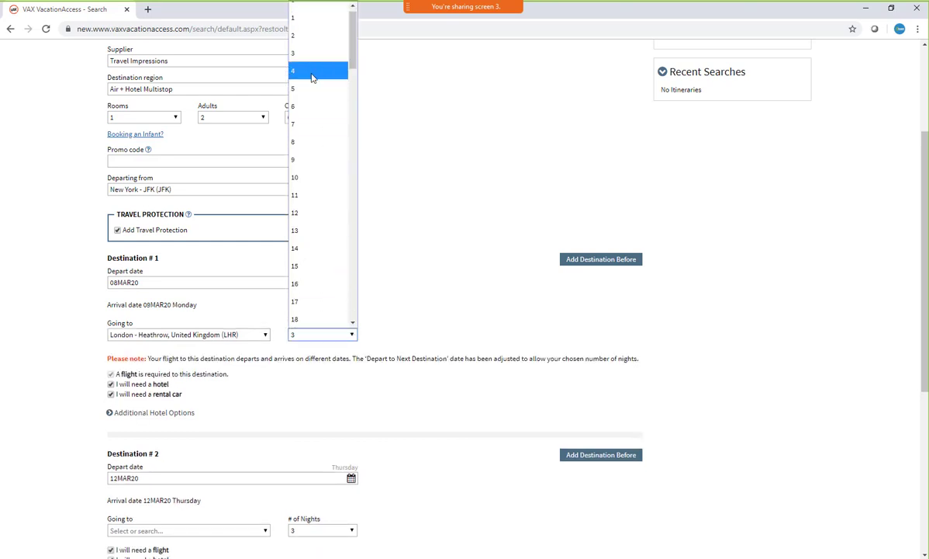
pyautogui.click(312, 71)
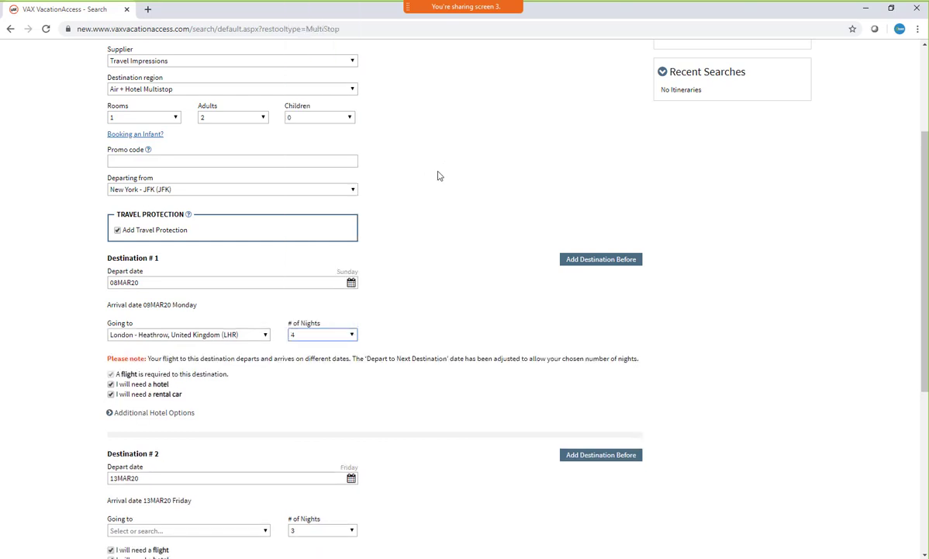
# For Destination # 1, keep the hotel selected and remove the rental car
pyautogui.scroll(-1, 412, 166)
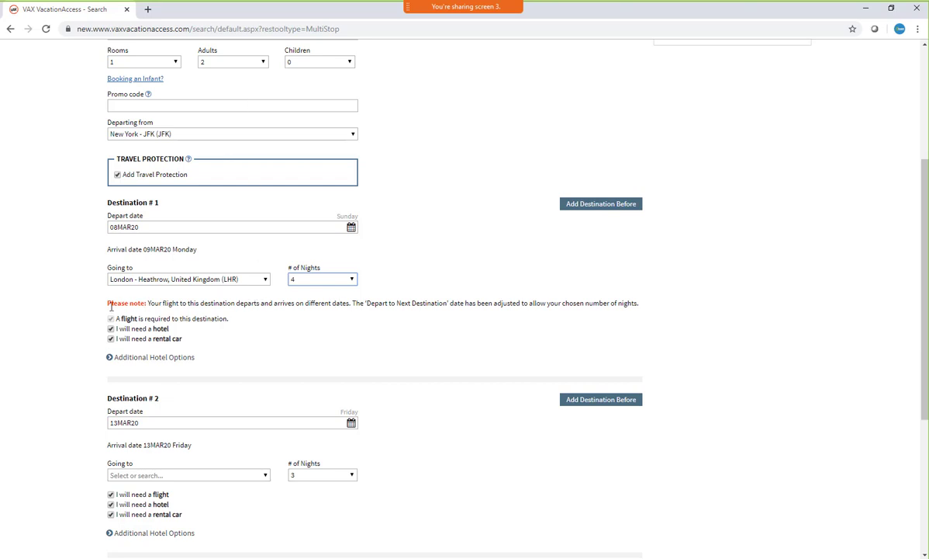
pyautogui.moveTo(108, 304); pyautogui.dragTo(147, 303)
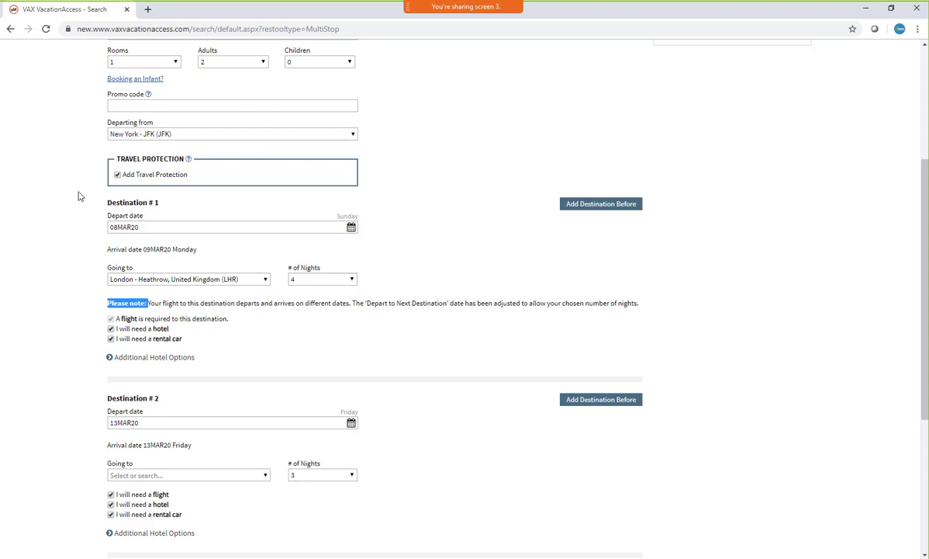
pyautogui.scroll(3, 459, 182)
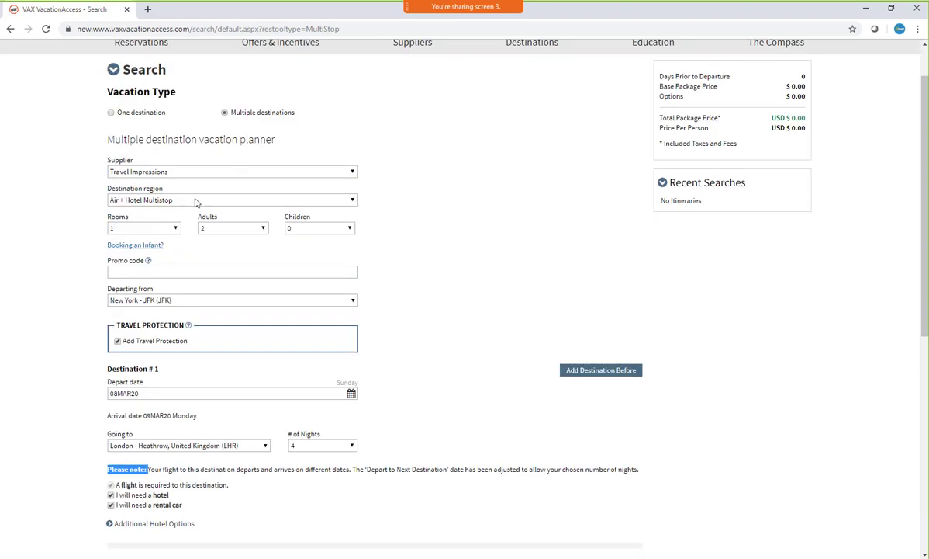
pyautogui.scroll(-3, 471, 162)
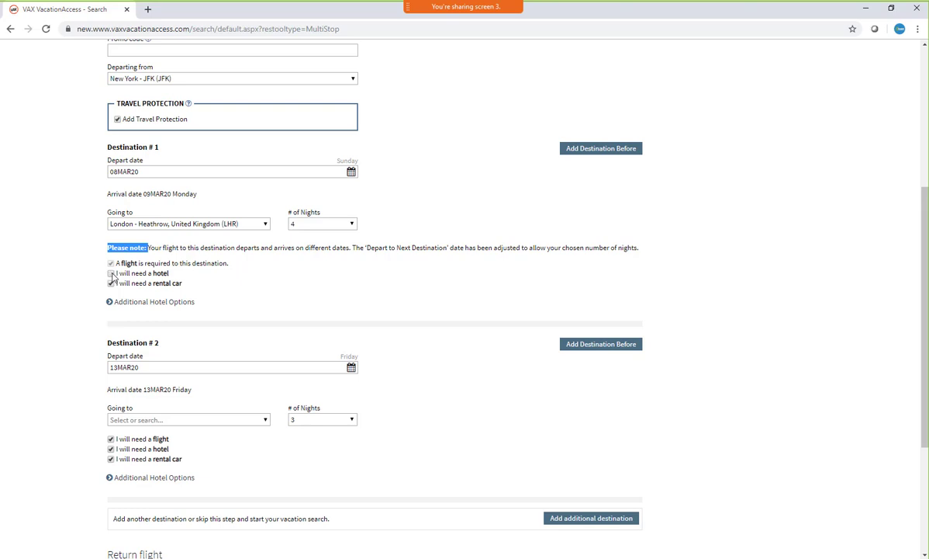
pyautogui.click(111, 273)
pyautogui.click(111, 284)
# Examine the additional hotel options for Destination # 1, including the hotel name field and check-in calendar, and collapse them again
pyautogui.click(110, 302)
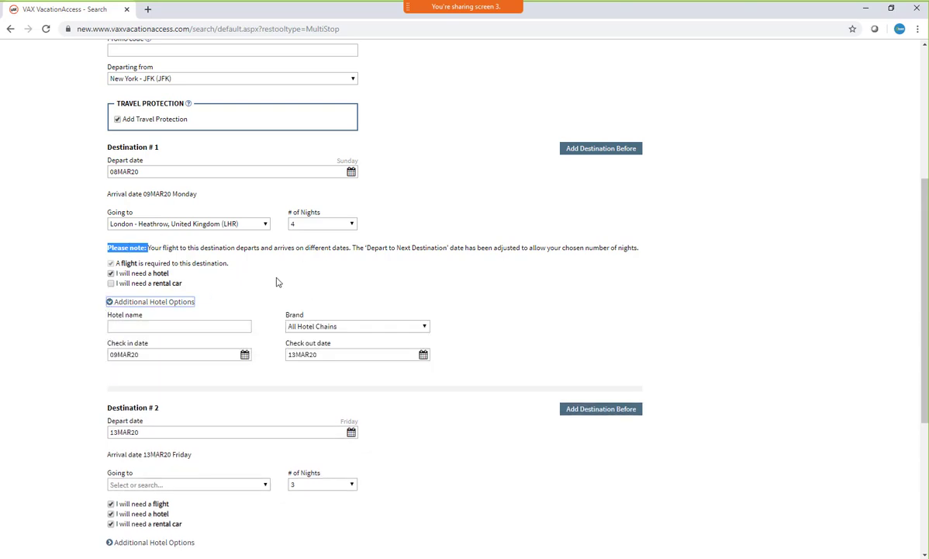
pyautogui.click(215, 330)
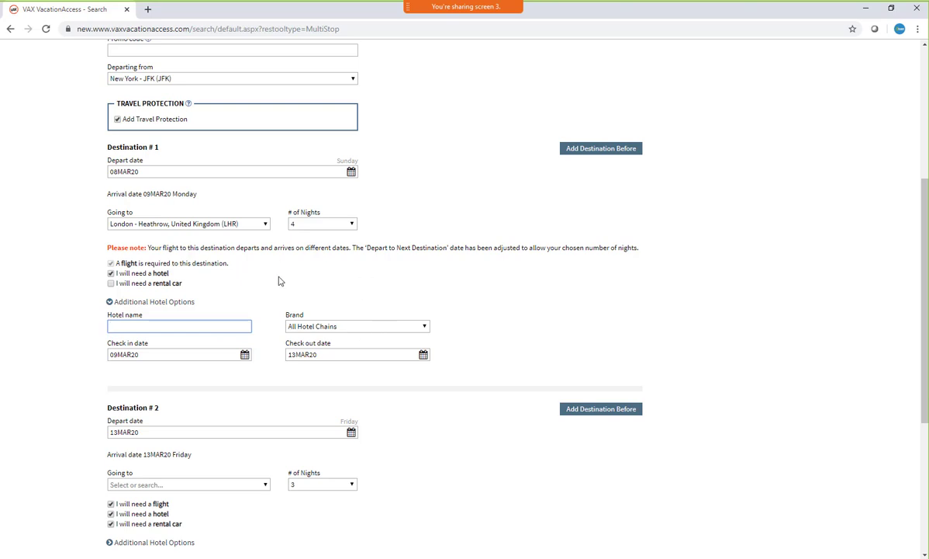
pyautogui.click(244, 354)
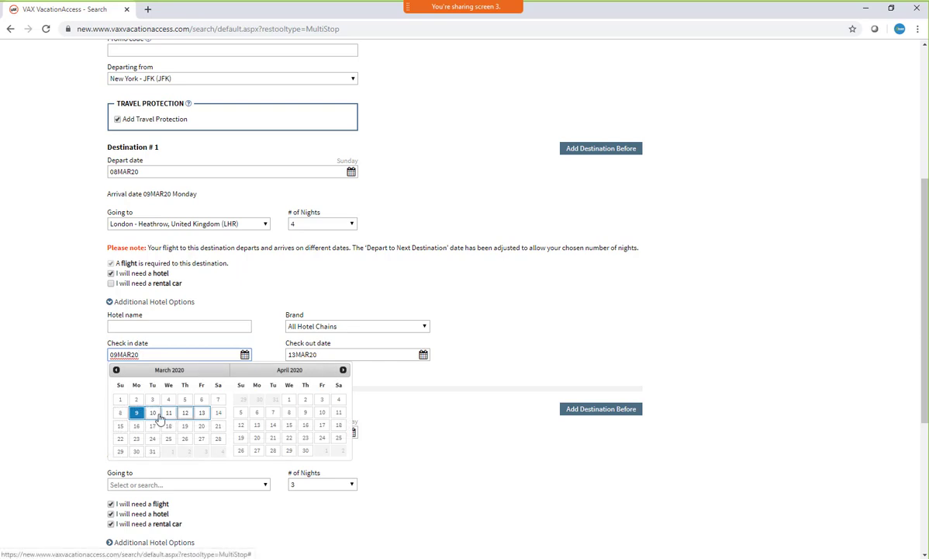
pyautogui.click(520, 296)
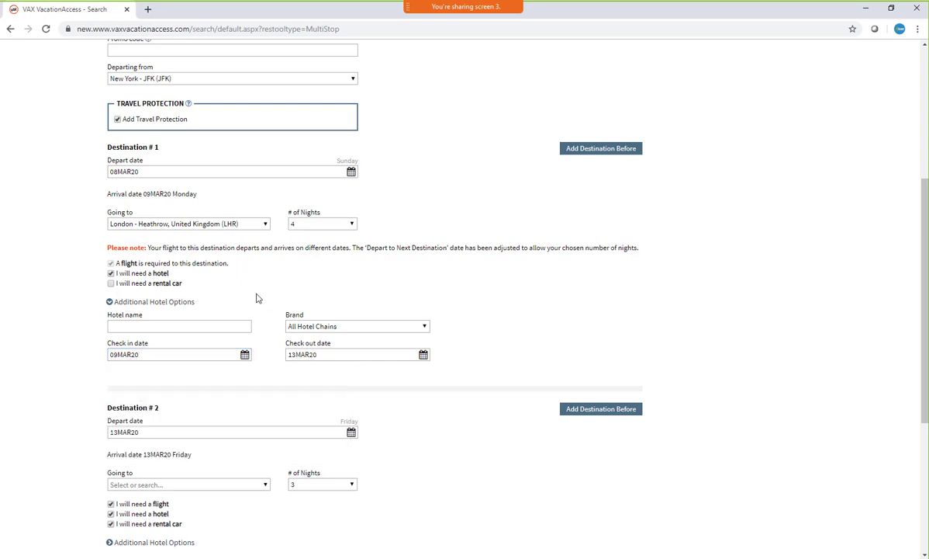
pyautogui.click(213, 325)
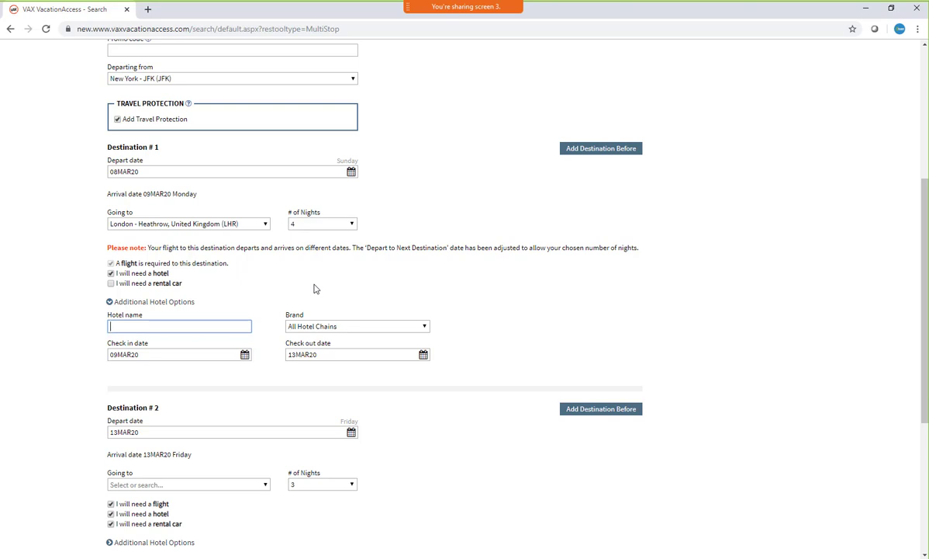
pyautogui.scroll(-1, 435, 221)
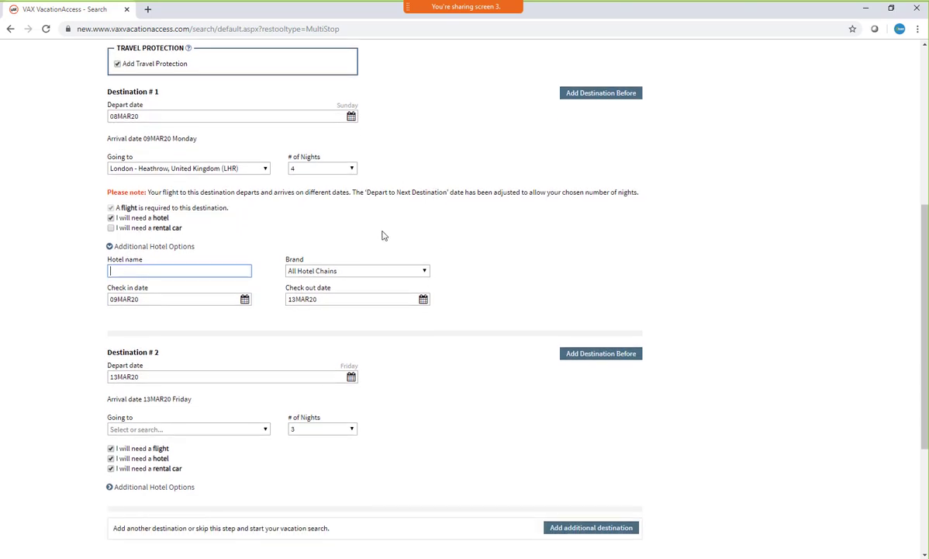
pyautogui.click(110, 246)
# Set Destination # 2 to Paris - Charles De Gaulle, France (CDG) for 5 nights
pyautogui.click(164, 364)
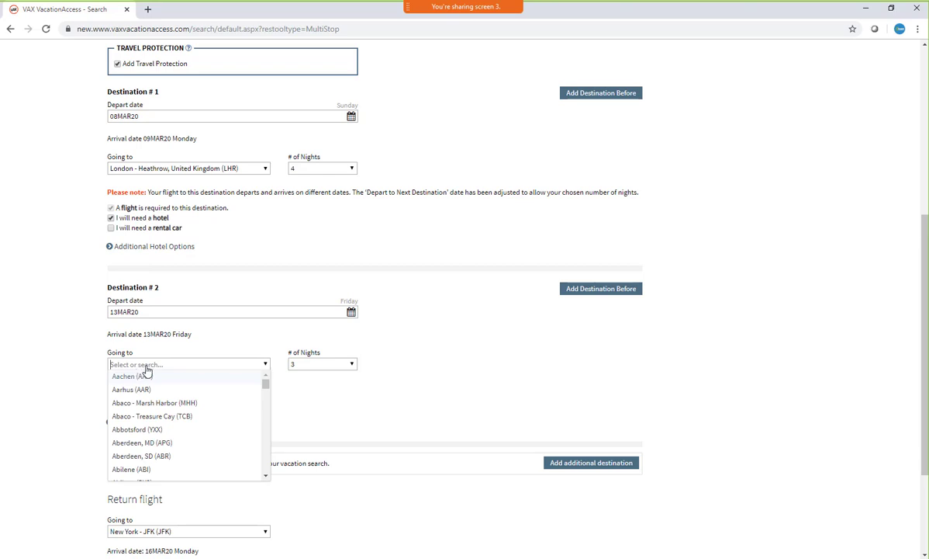
pyautogui.write('cdg')
pyautogui.click(149, 379)
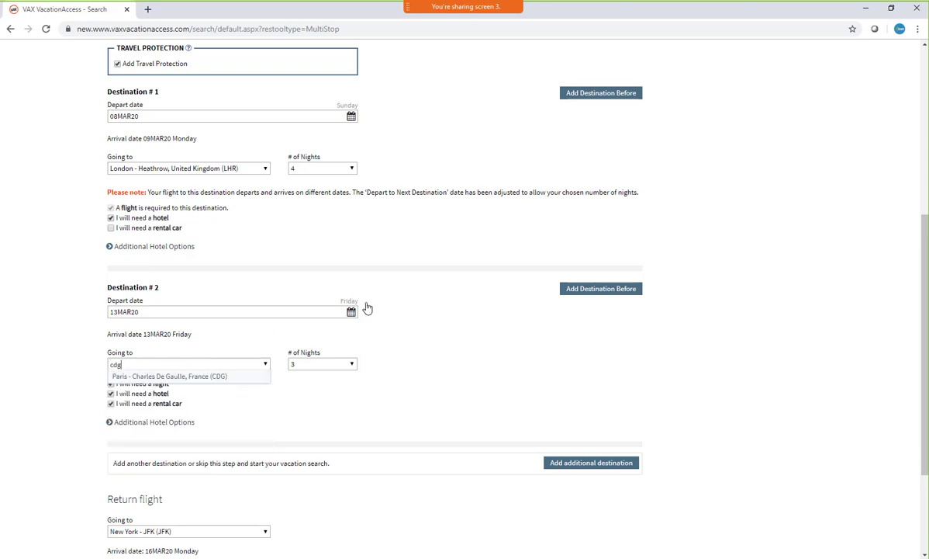
pyautogui.click(354, 365)
pyautogui.click(305, 100)
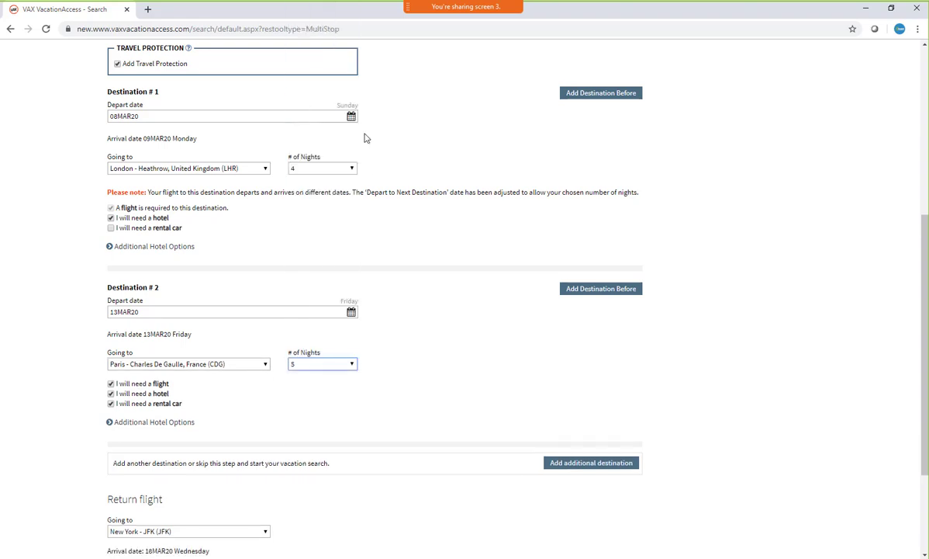
# For Destination # 2, remove the flight and rental car while keeping the hotel selected
pyautogui.scroll(-2, 388, 278)
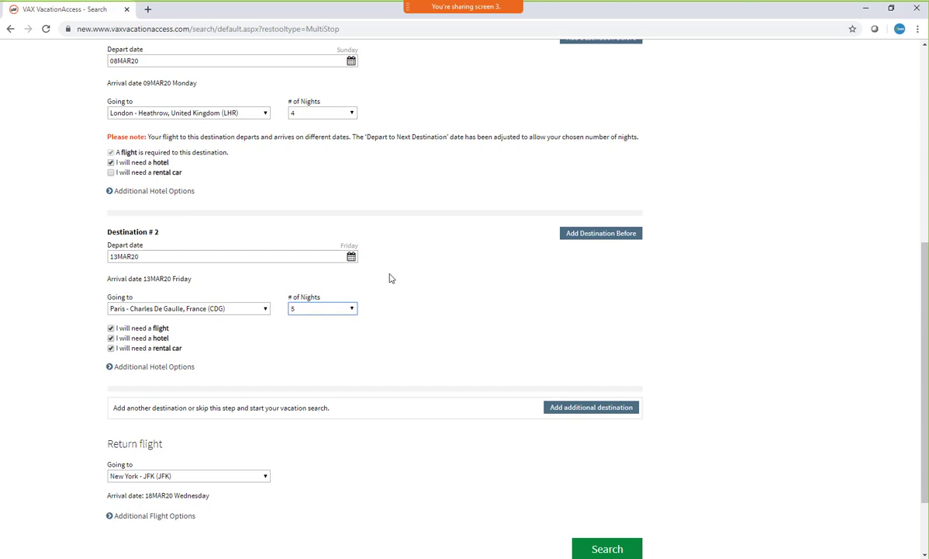
pyautogui.click(162, 329)
pyautogui.click(110, 339)
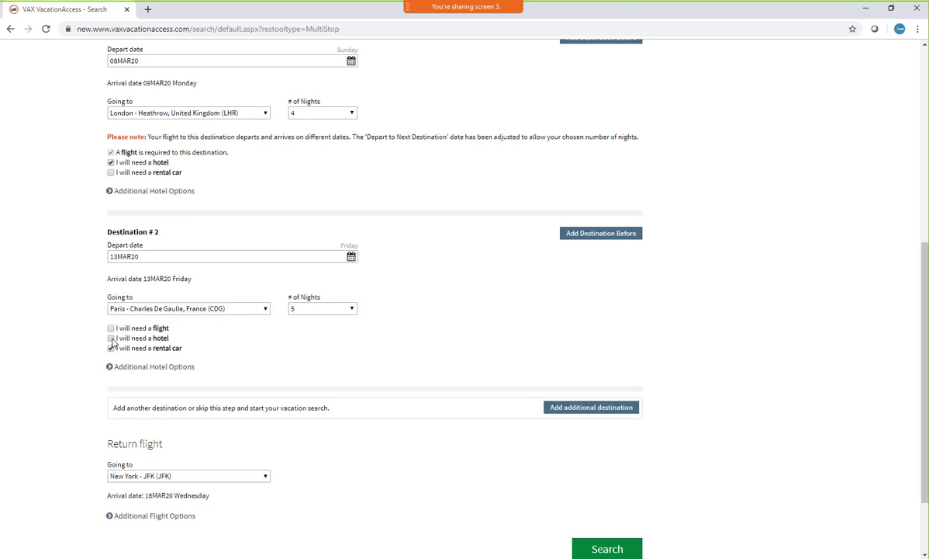
pyautogui.click(176, 350)
# Check the available numbers of nights for Destination # 2 without changing the selection
pyautogui.scroll(-1, 261, 339)
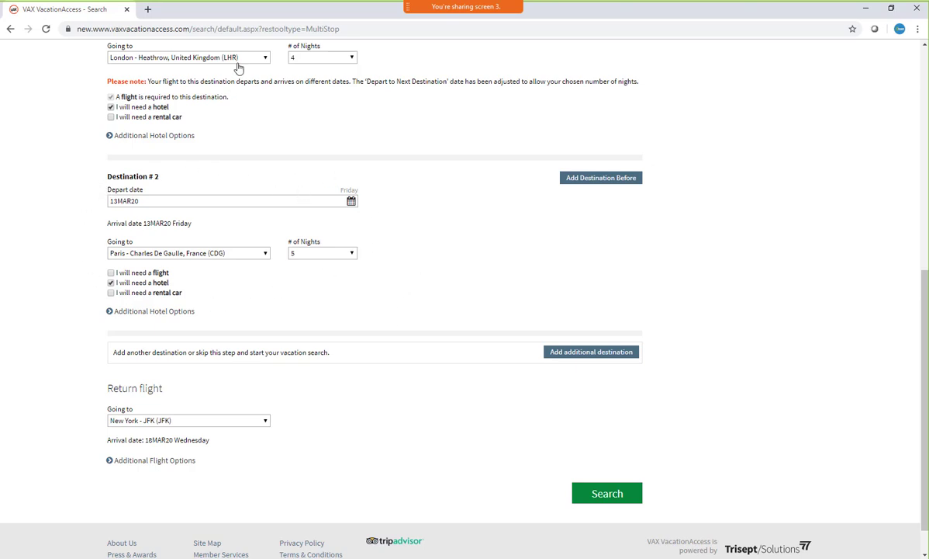
pyautogui.click(353, 254)
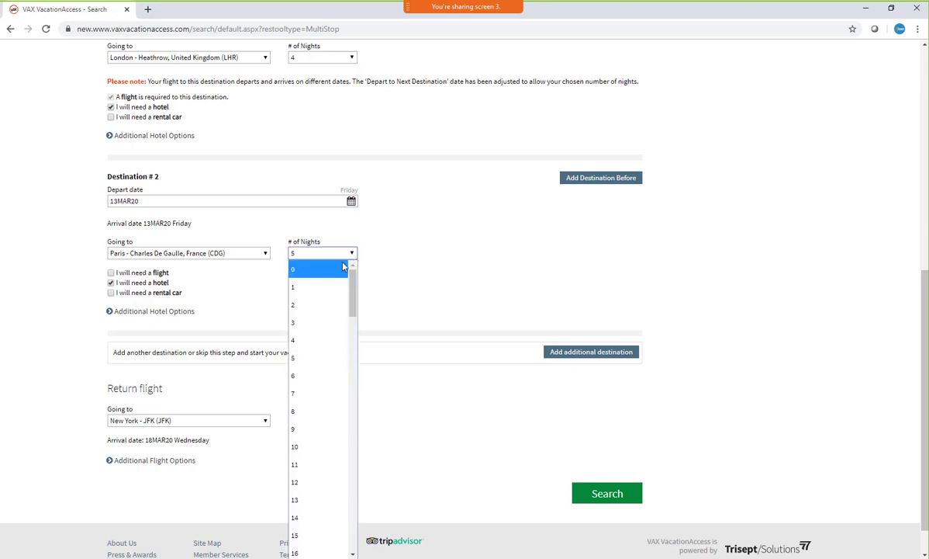
pyautogui.click(396, 217)
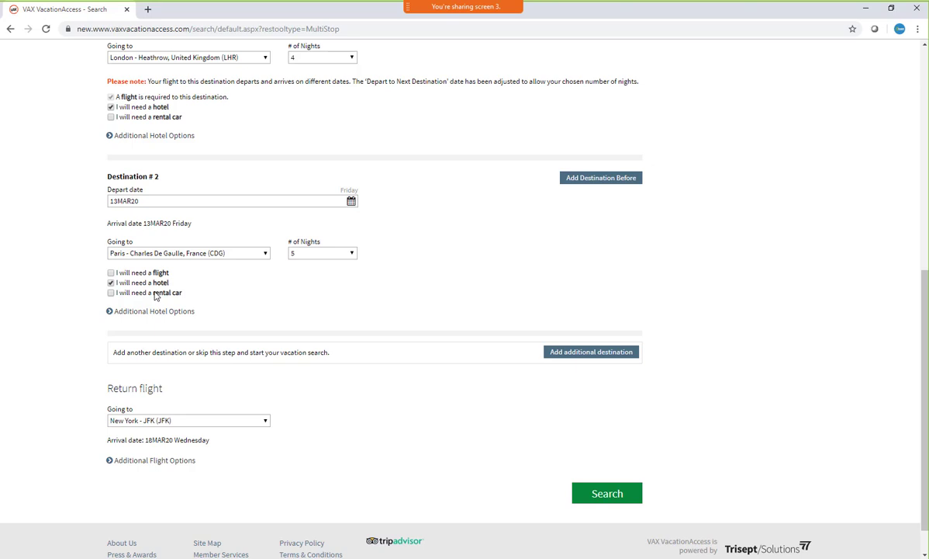
# Expand the return flight's additional options, review the cabin preferences while keeping Coach, and run the vacation search
pyautogui.scroll(-1, 637, 234)
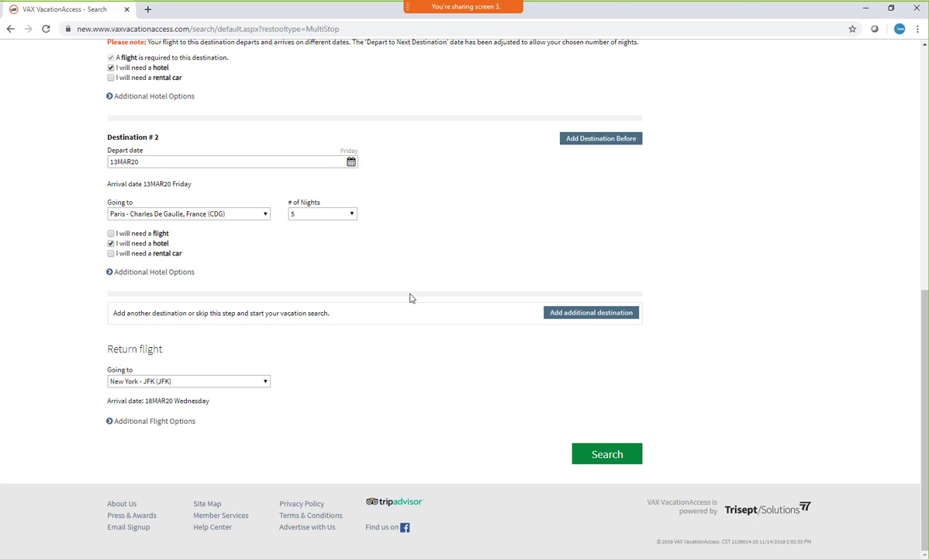
pyautogui.click(110, 424)
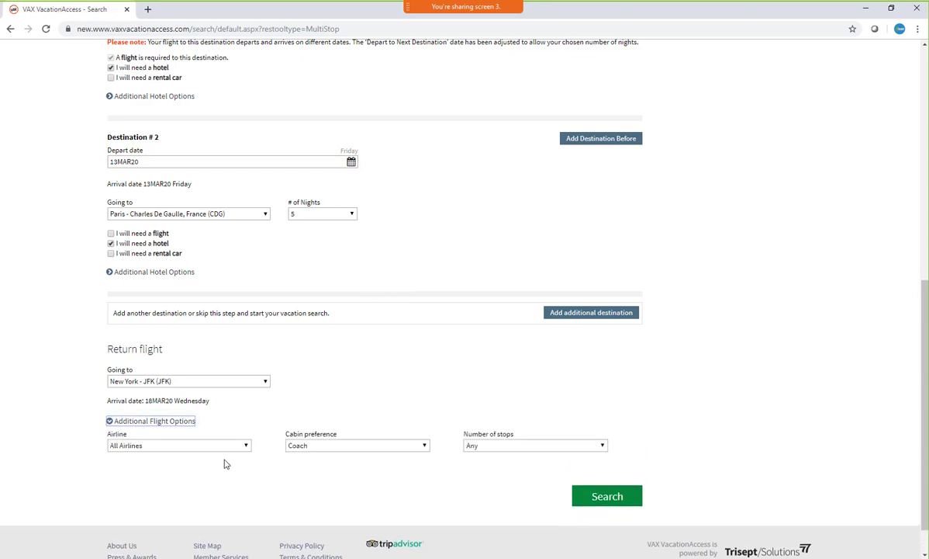
pyautogui.click(421, 449)
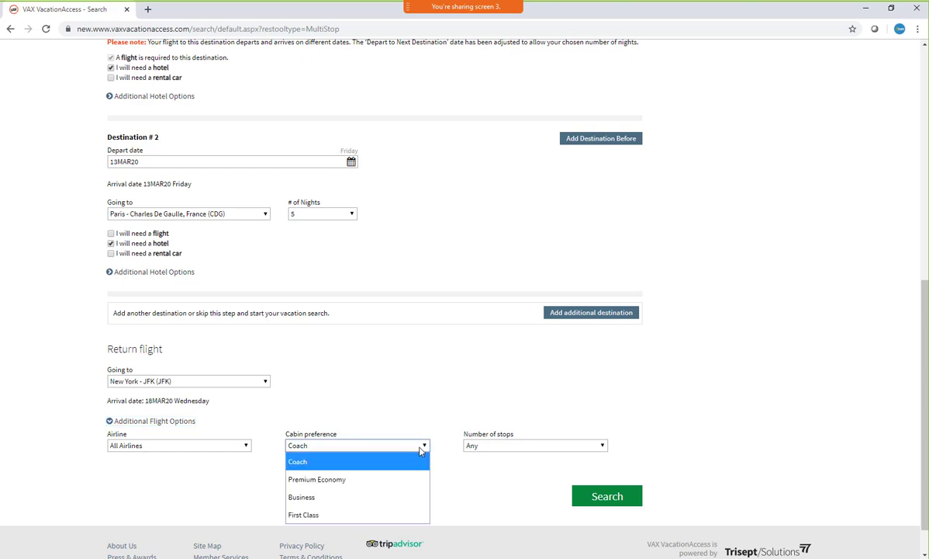
pyautogui.click(702, 401)
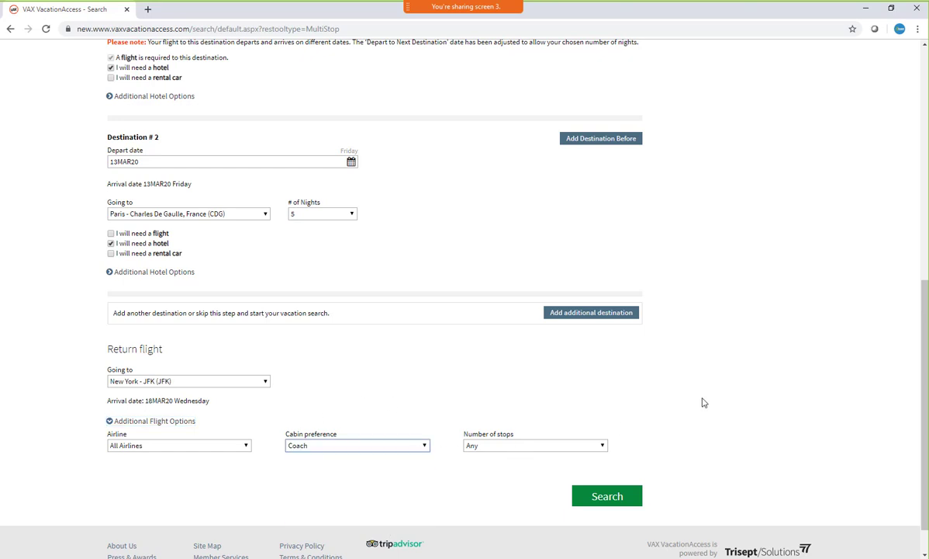
pyautogui.click(698, 403)
pyautogui.click(613, 497)
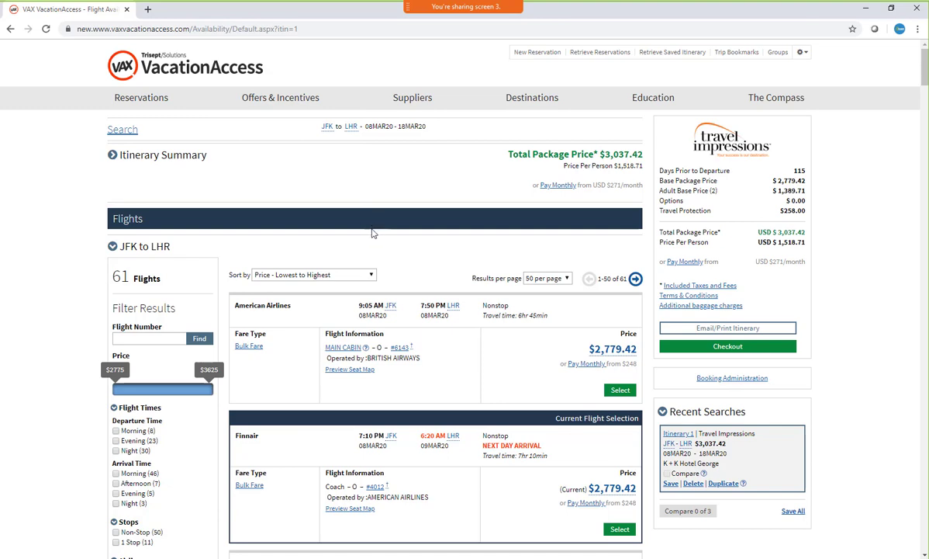
# Examine the sorting choices for the JFK to LHR flights, keeping the price order from lowest to highest
pyautogui.scroll(-1, 372, 229)
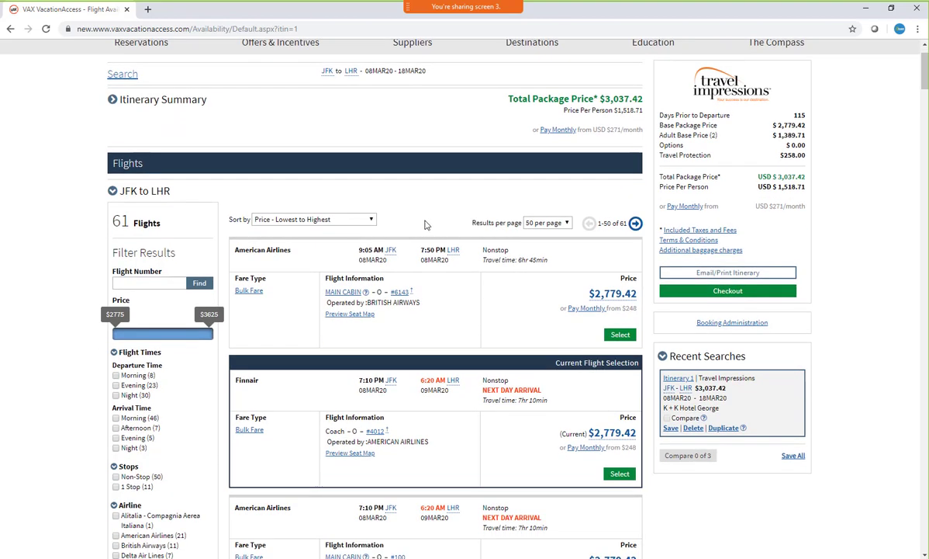
pyautogui.click(370, 220)
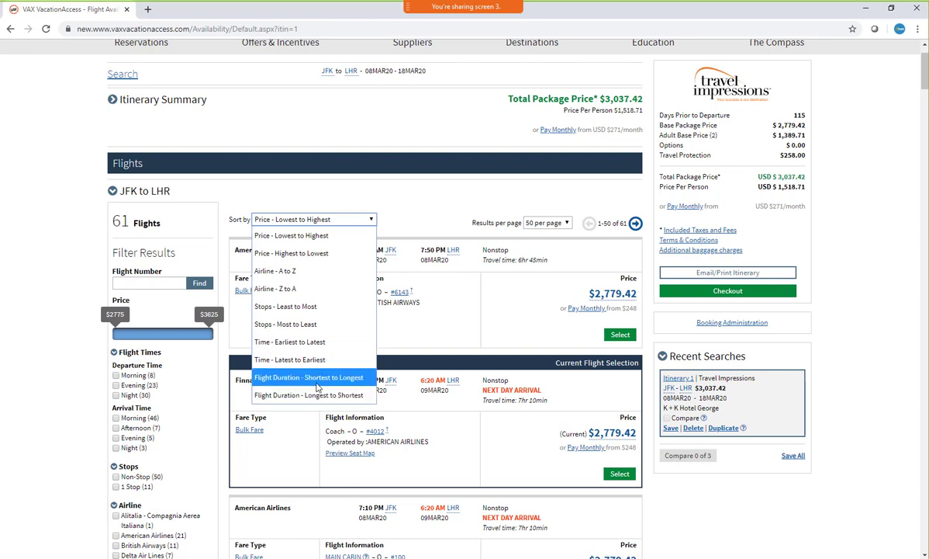
pyautogui.click(458, 198)
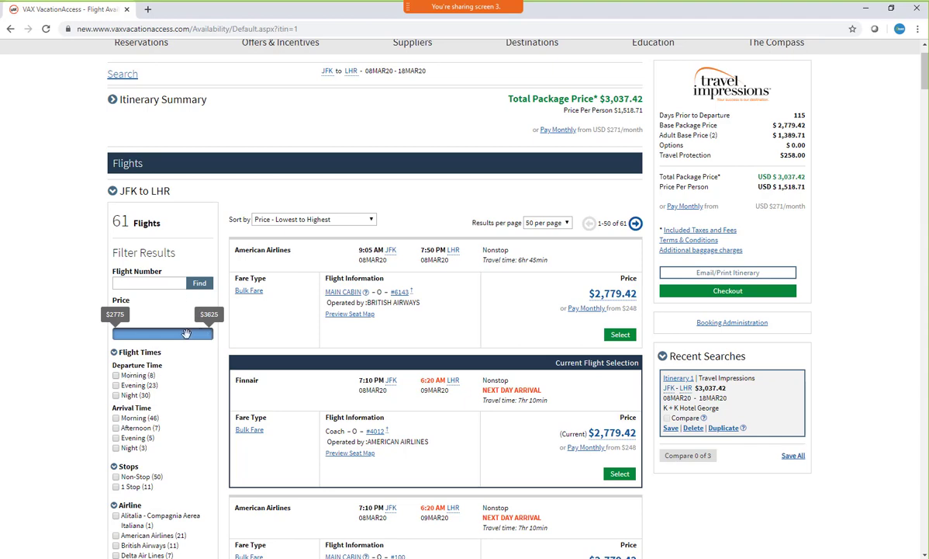
# Filter the JFK to LHR flights to non-stop morning departures and select the 9:05 AM American Airlines flight #6143
pyautogui.scroll(-2, 180, 372)
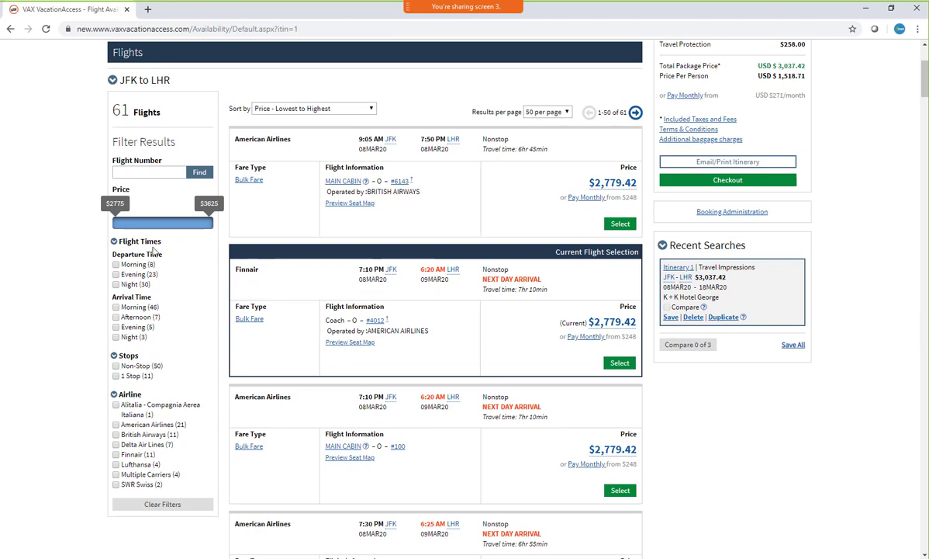
pyautogui.click(116, 265)
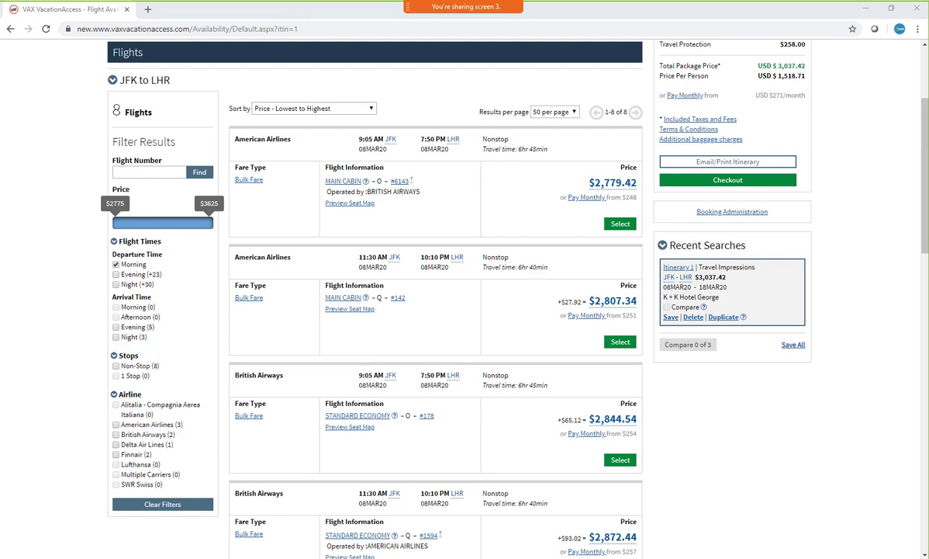
pyautogui.click(116, 367)
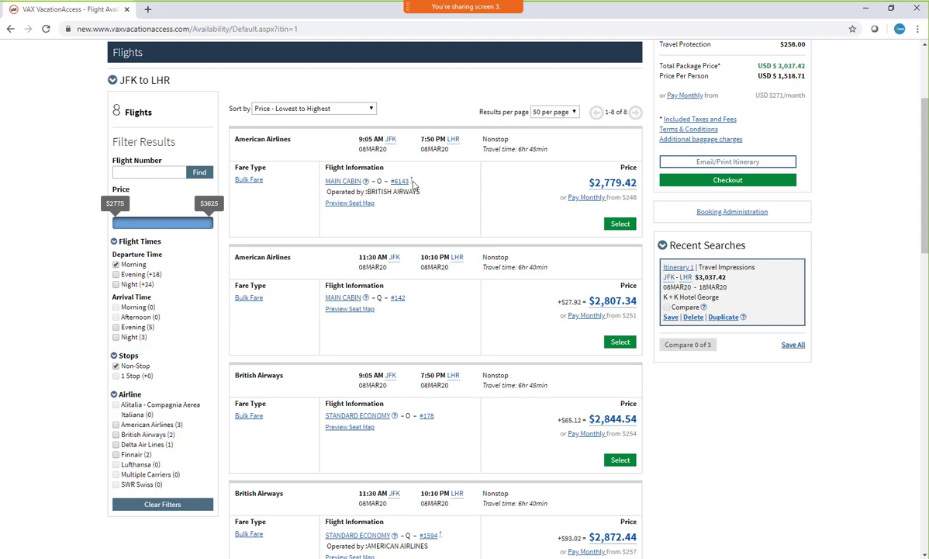
pyautogui.moveTo(413, 183)
pyautogui.click(620, 227)
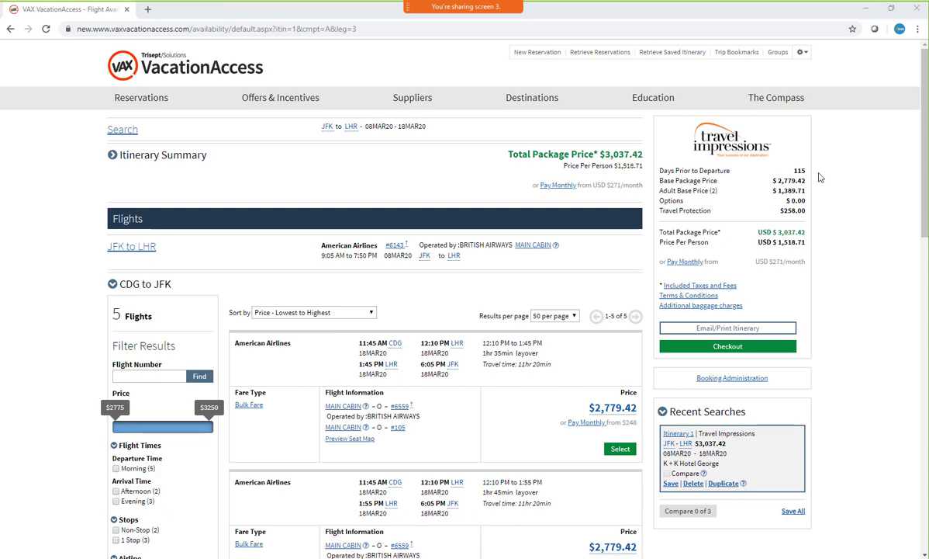
# Filter the CDG to JFK flights to non-stop and select the 8:55 AM American Airlines Premium Economy flight #45
pyautogui.scroll(-3, 452, 318)
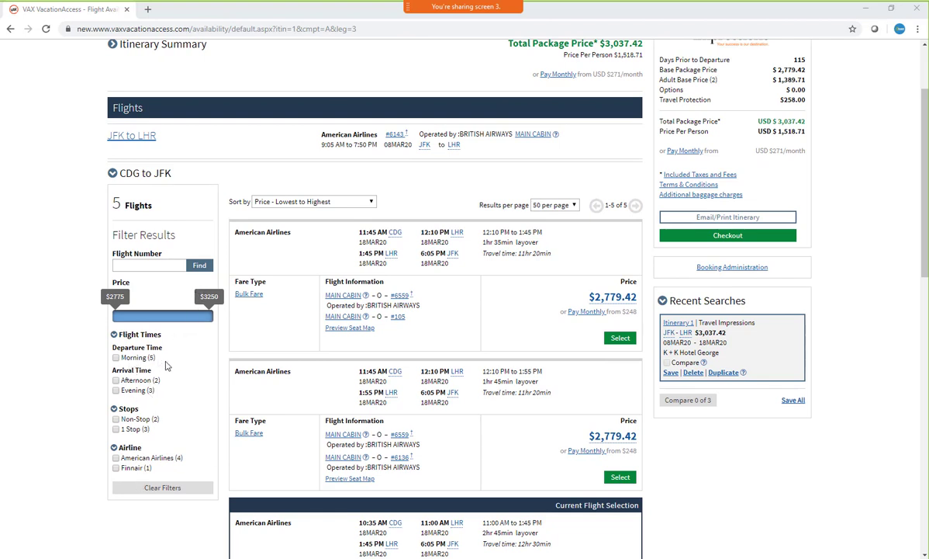
pyautogui.click(115, 419)
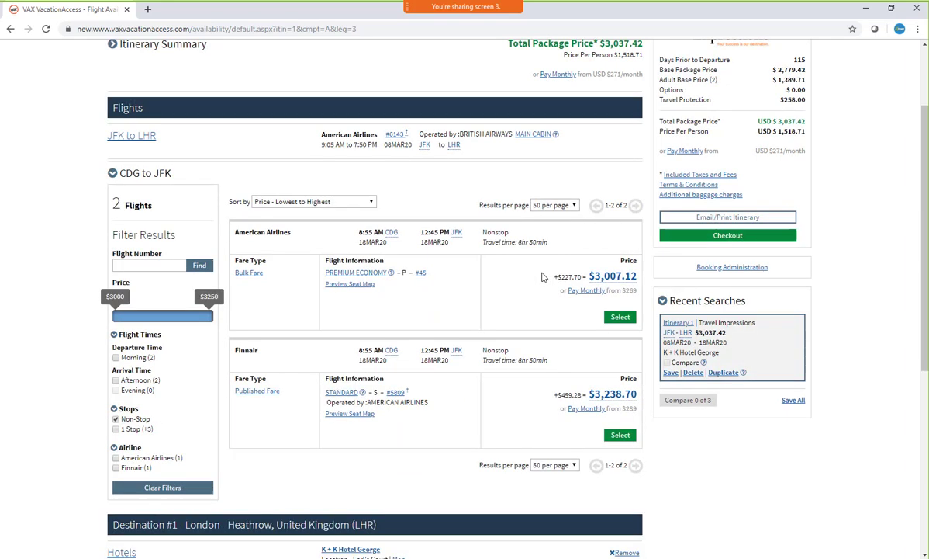
pyautogui.click(621, 318)
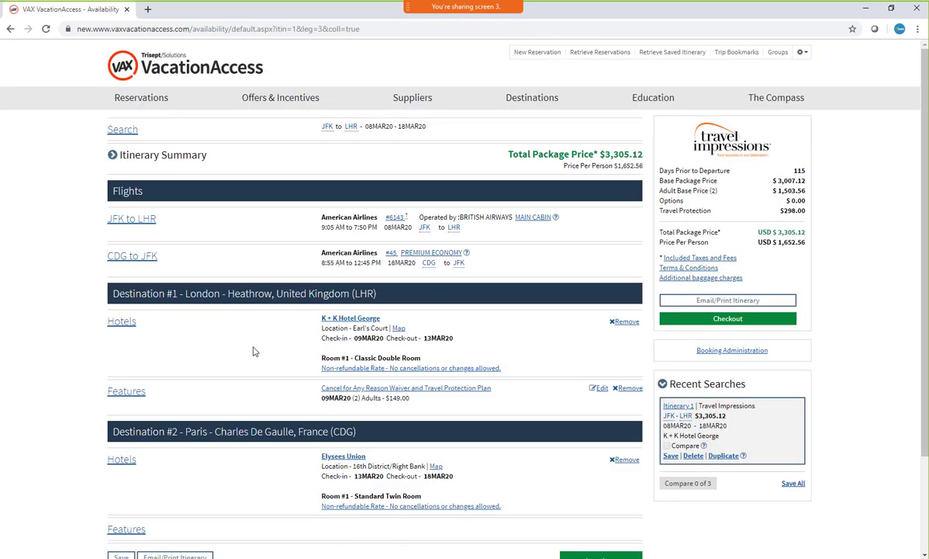
# Open the hotel list for Destination #1 in London and examine the available hotels, prices and filters
pyautogui.click(123, 321)
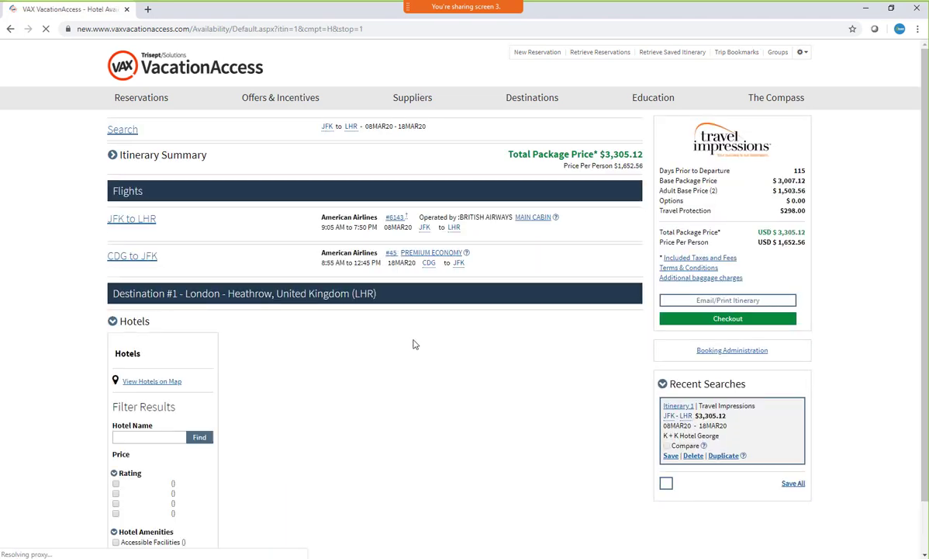
pyautogui.scroll(-3, 498, 311)
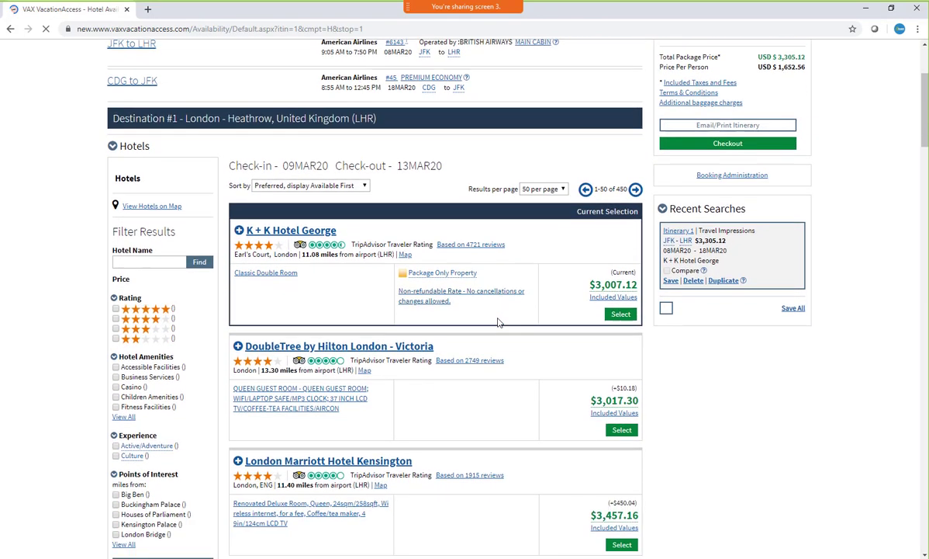
pyautogui.scroll(-1, 498, 323)
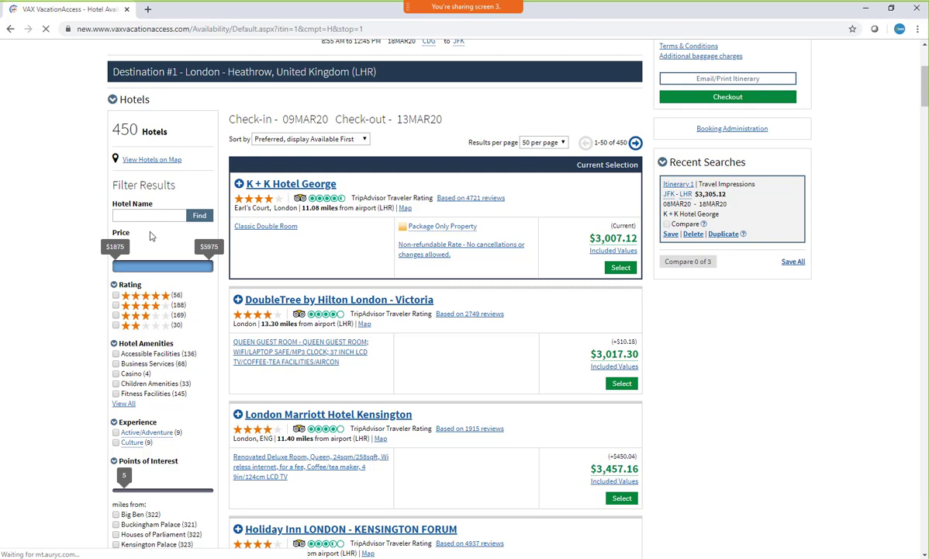
pyautogui.scroll(-6, 492, 290)
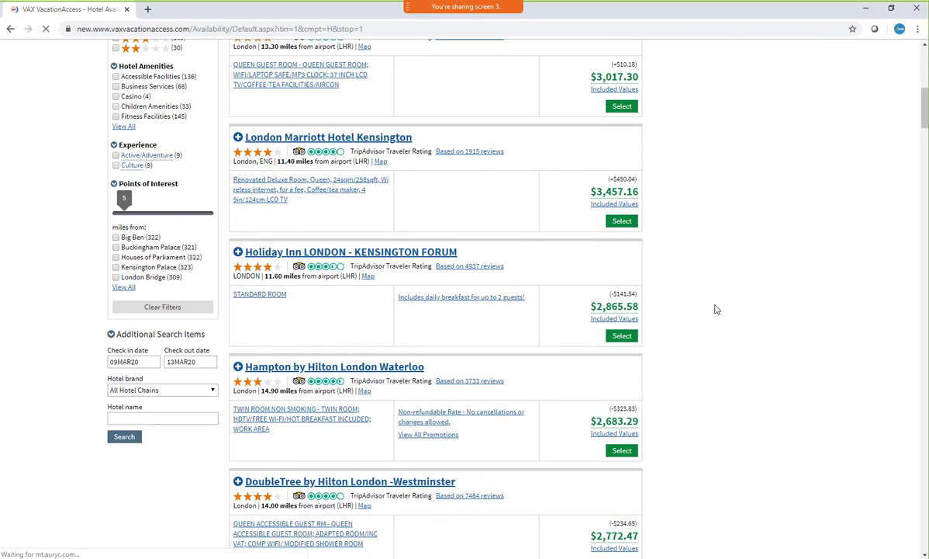
pyautogui.scroll(-1, 720, 307)
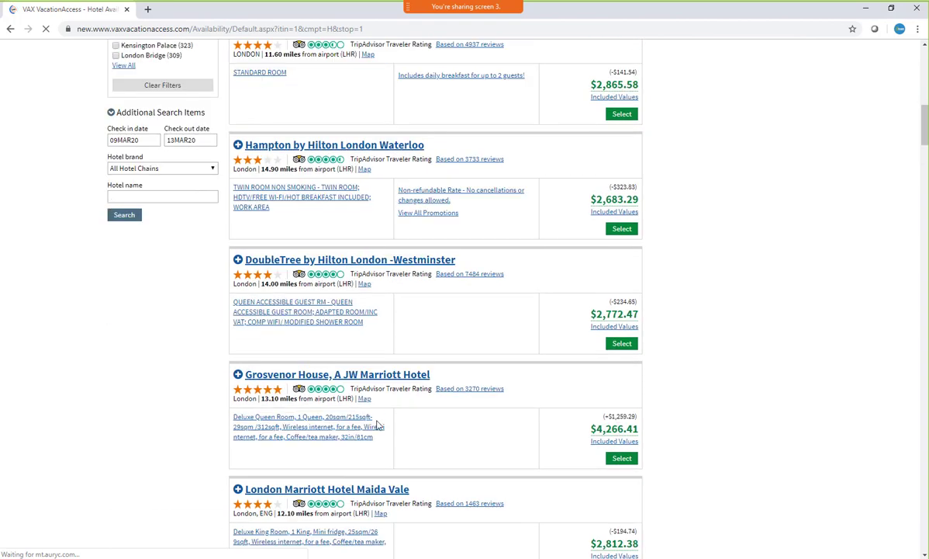
pyautogui.scroll(5, 661, 230)
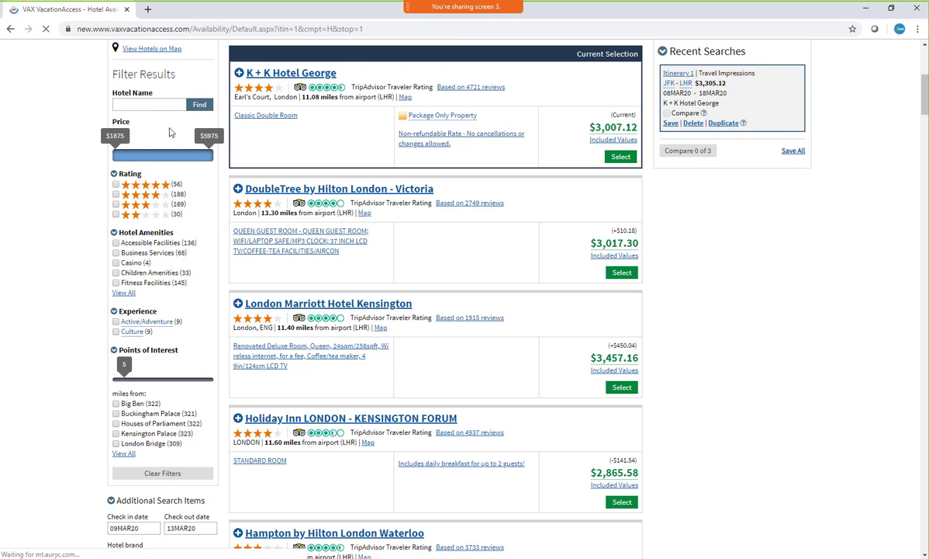
pyautogui.scroll(3, 140, 109)
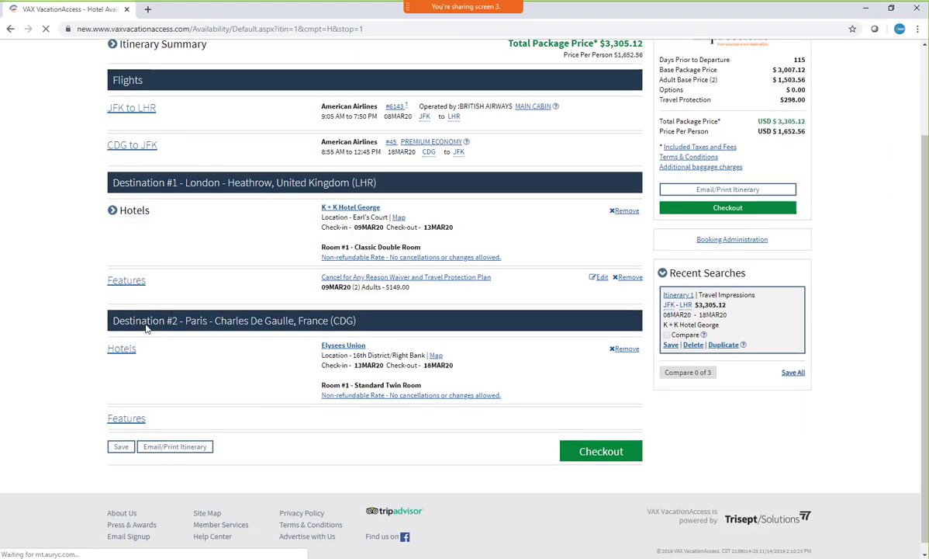
pyautogui.scroll(1, 212, 297)
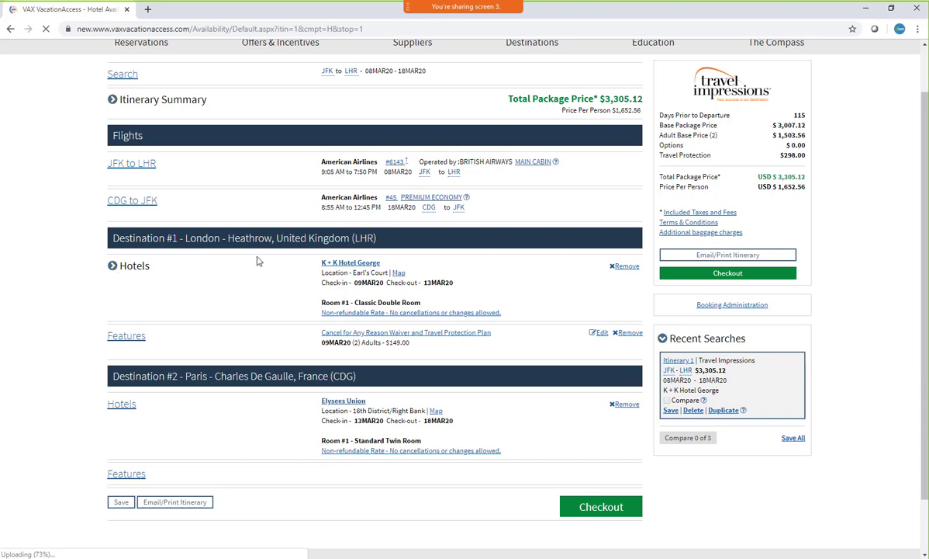
pyautogui.scroll(-1, 233, 260)
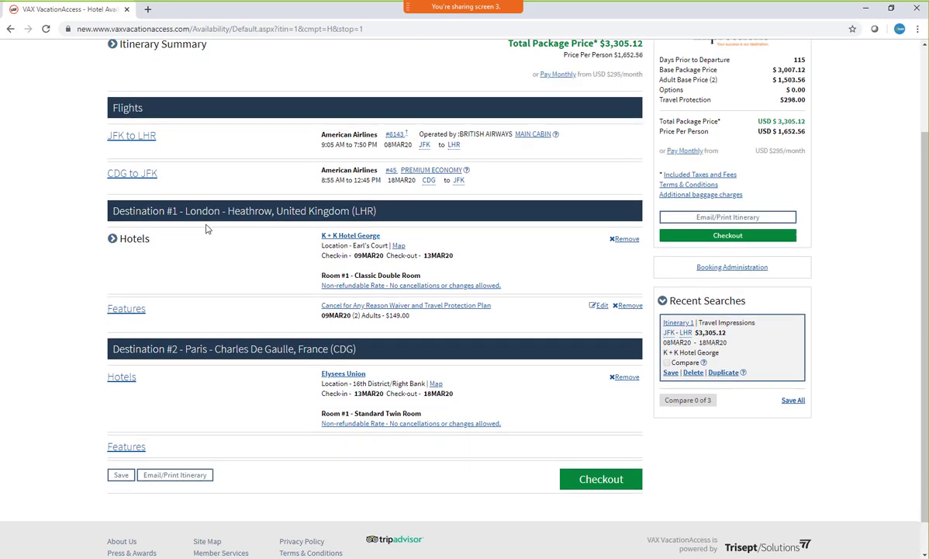
pyautogui.click(112, 238)
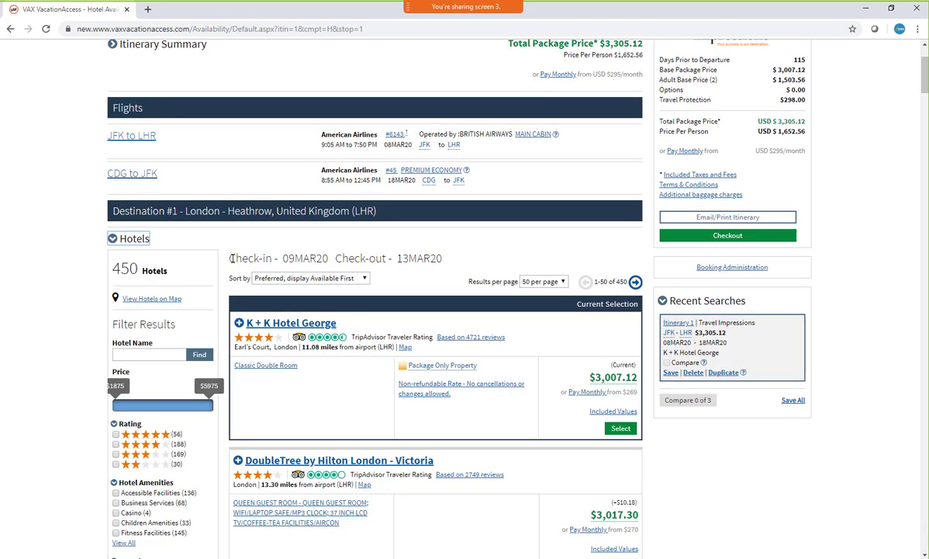
# Filter the London hotels by the name Grosvenor House, A JW Marriott Hotel, using the suggestion for "gros"
pyautogui.scroll(-1, 239, 259)
pyautogui.click(147, 244)
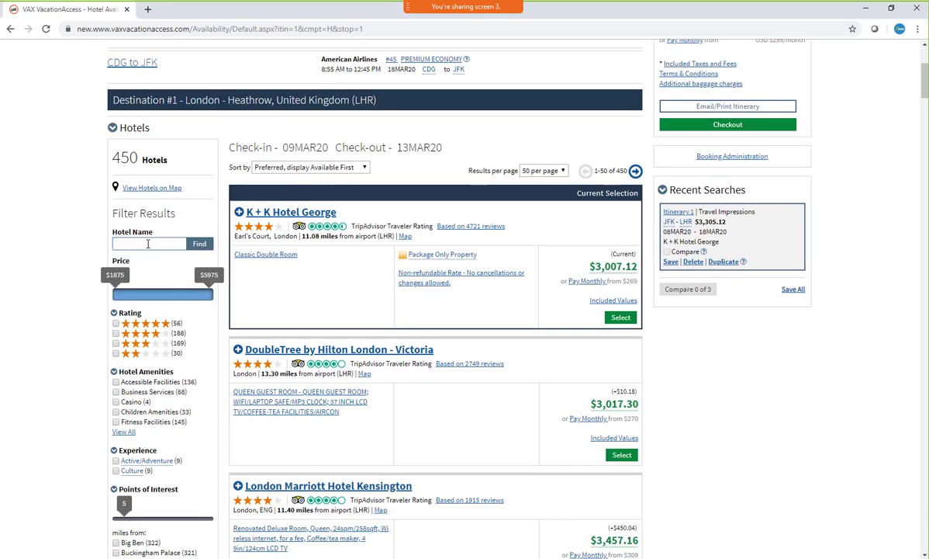
pyautogui.write('gros')
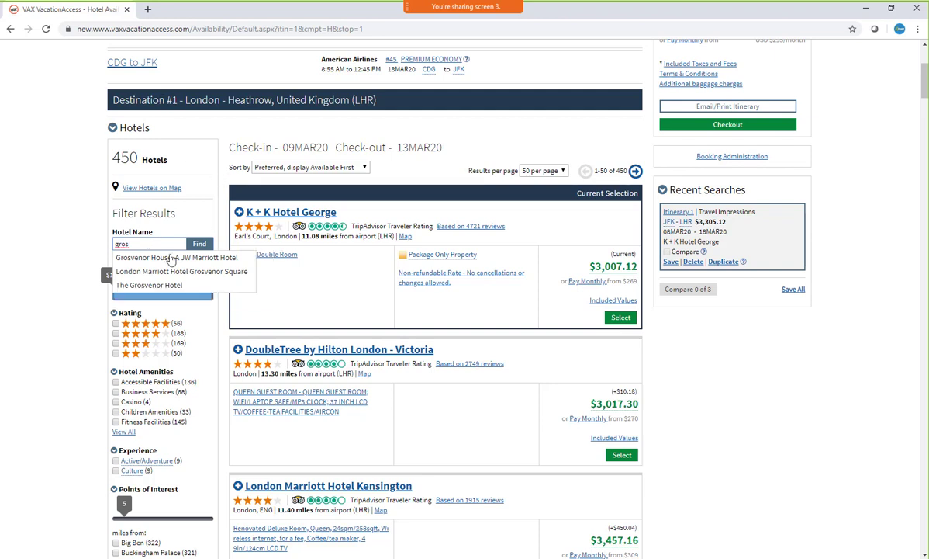
pyautogui.click(162, 263)
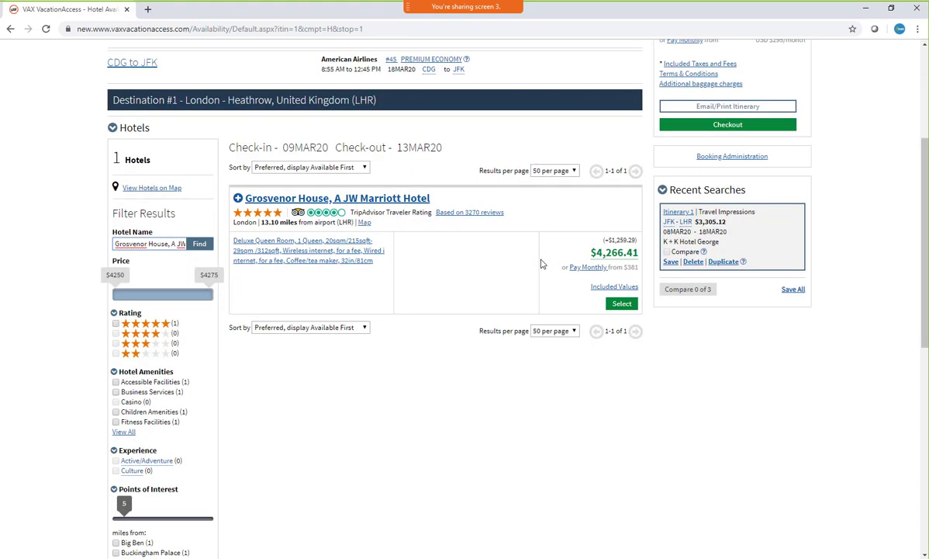
# Clear the hotel name filter to restore the full London hotel list, and review the other filters down to Points of Interest
pyautogui.tripleClick(149, 244)
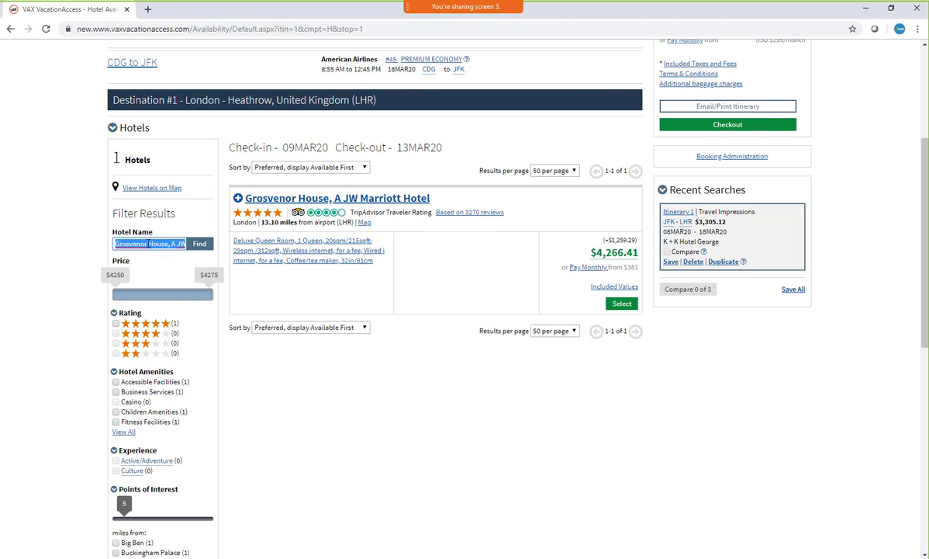
pyautogui.press('BackSpace')
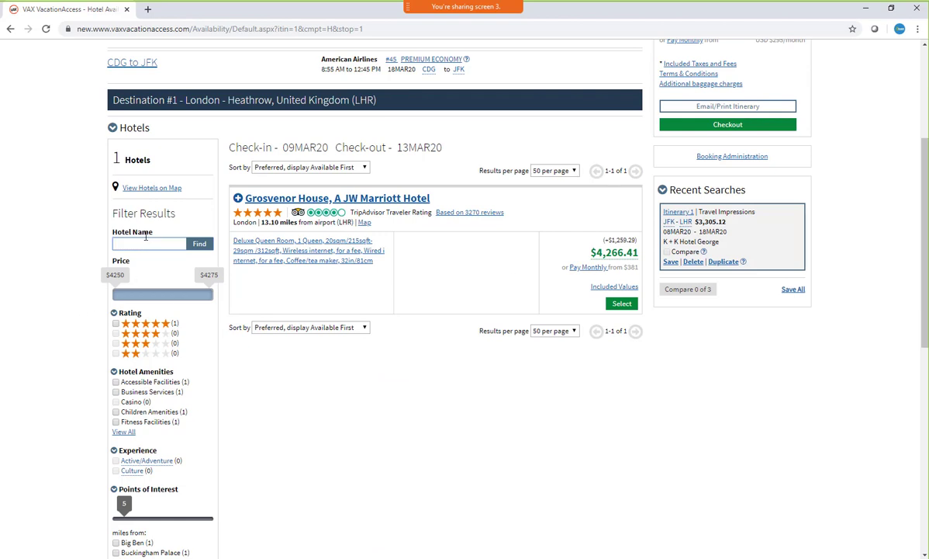
pyautogui.click(201, 244)
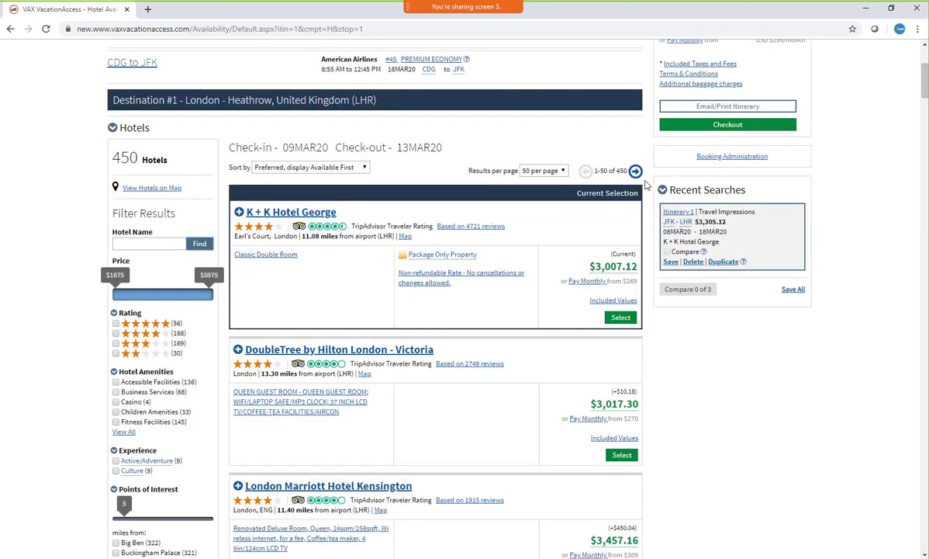
pyautogui.scroll(-1, 646, 184)
pyautogui.scroll(-1, 379, 266)
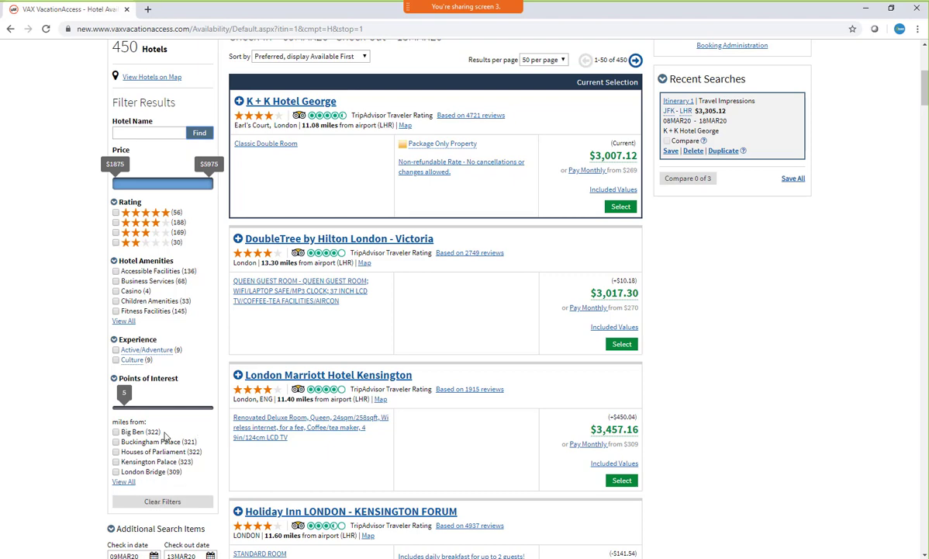
# Collapse the London hotel list, keeping K + K Hotel George, and review the package's remaining sections
pyautogui.scroll(3, 205, 427)
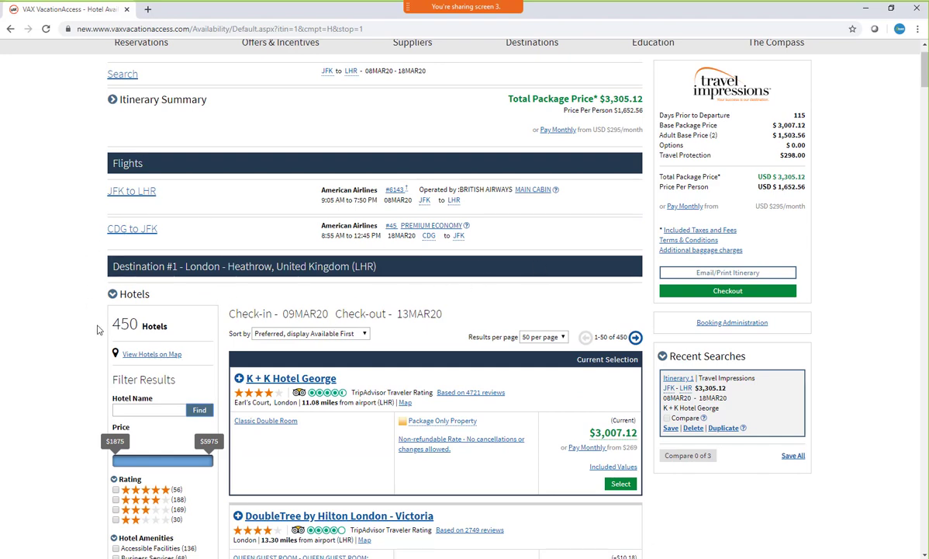
pyautogui.click(114, 296)
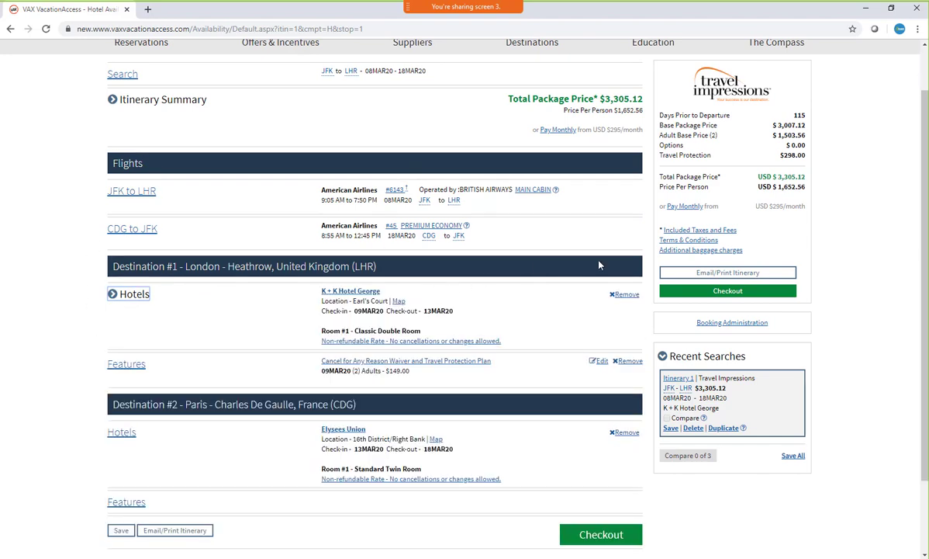
pyautogui.scroll(-1, 599, 266)
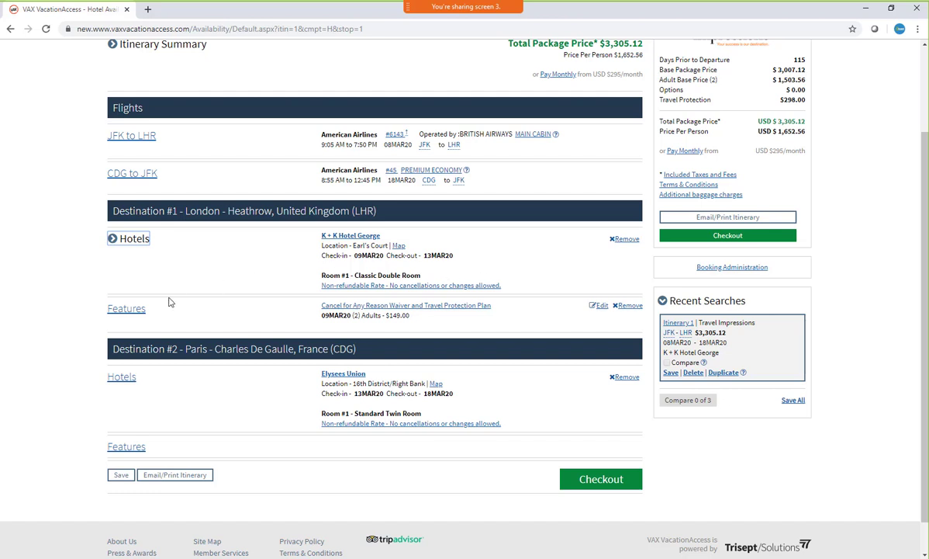
# Open the features for Destination #1 in London and filter them to the Rail category
pyautogui.click(130, 311)
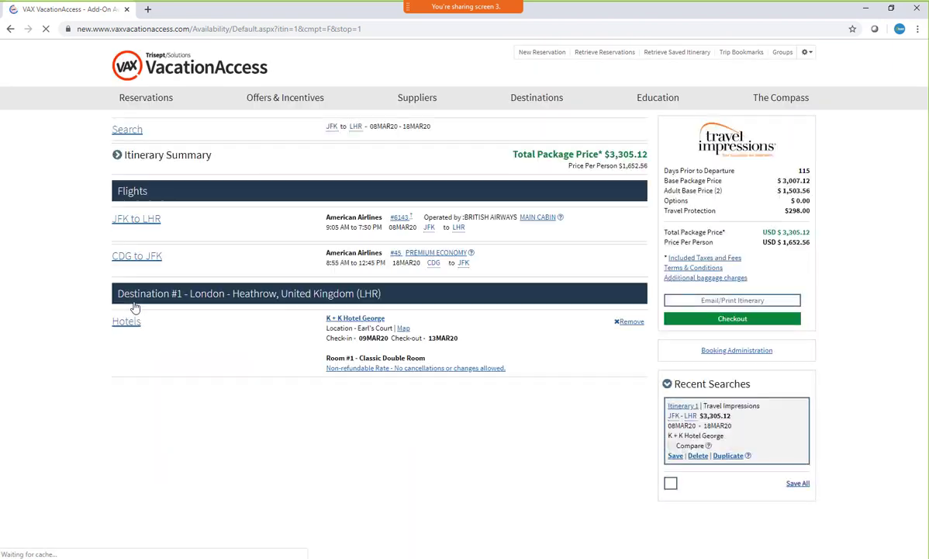
pyautogui.scroll(-3, 301, 297)
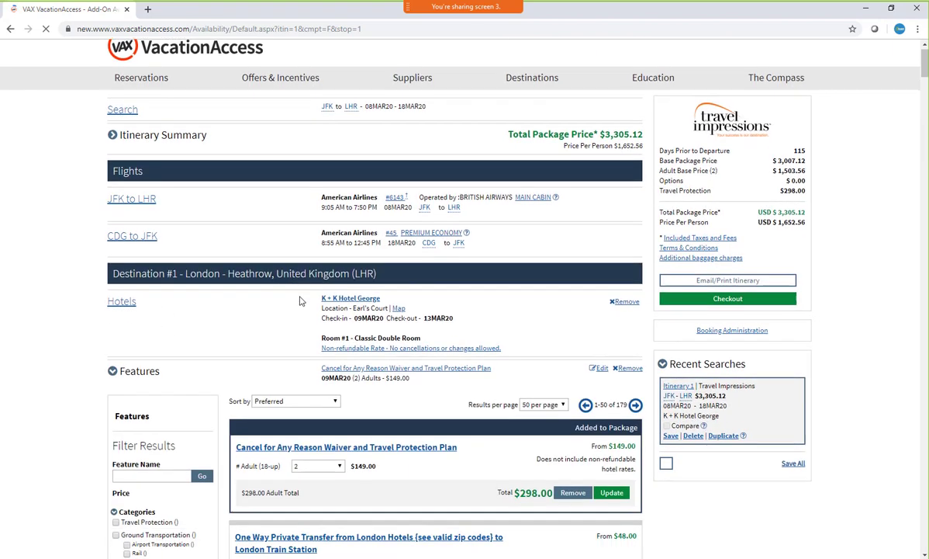
pyautogui.scroll(-5, 353, 240)
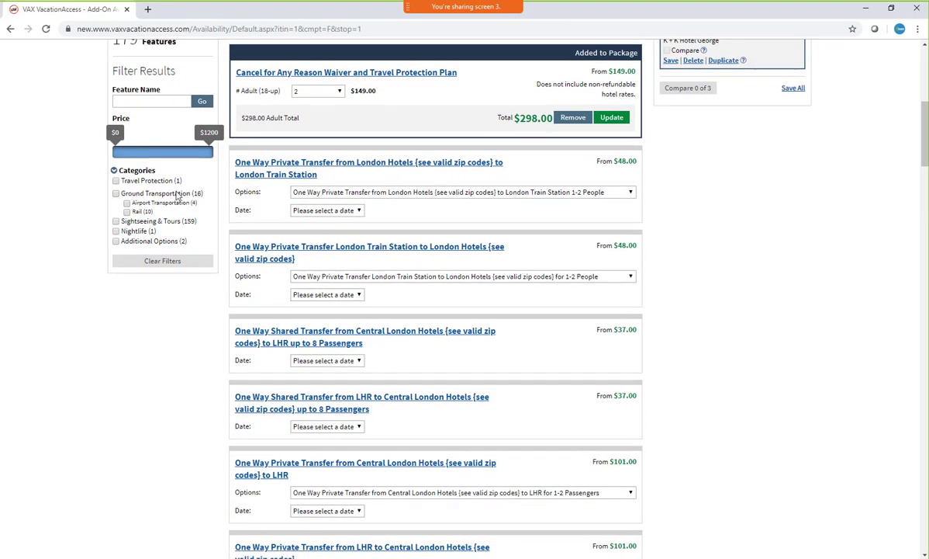
pyautogui.click(127, 211)
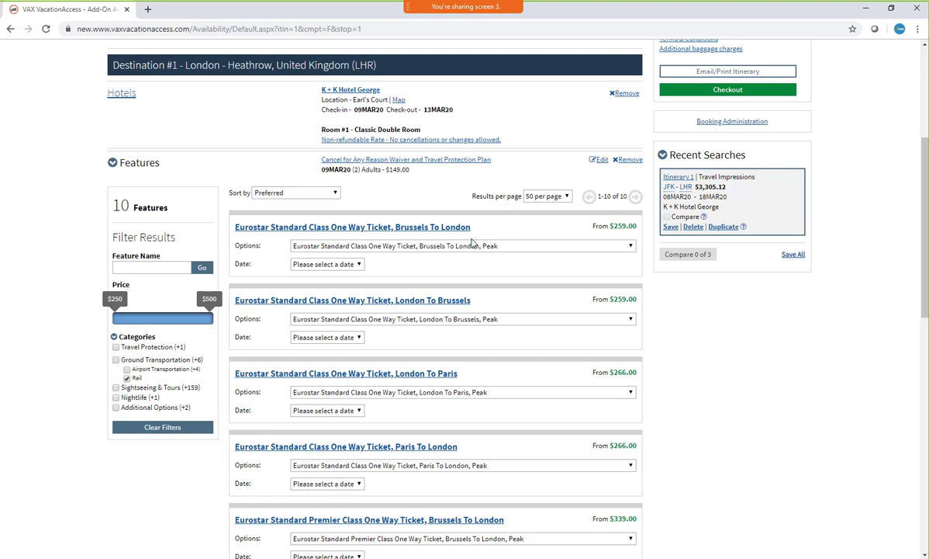
# Add the Eurostar Standard Class London To Paris ticket to the cart, Mid Off Peak between 10am-3pm, for March 13
pyautogui.scroll(-2, 572, 203)
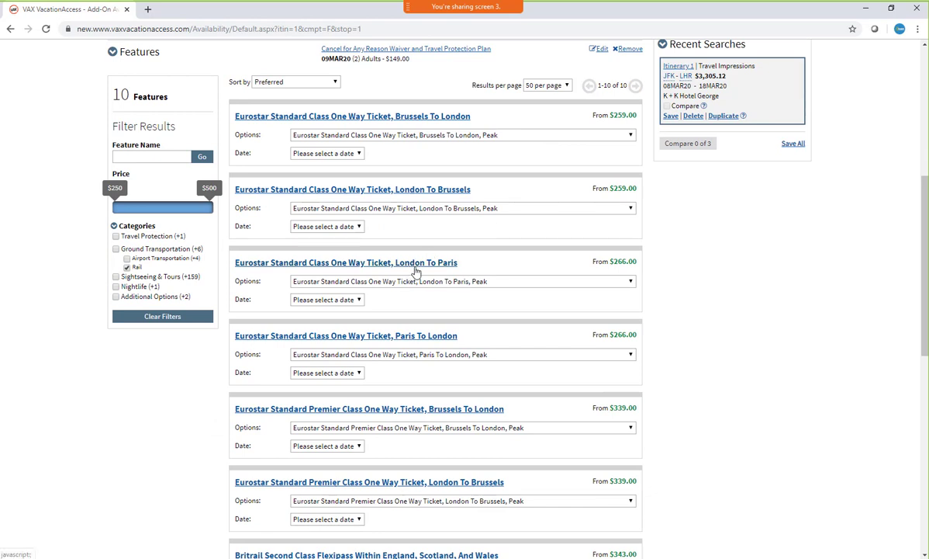
pyautogui.click(631, 283)
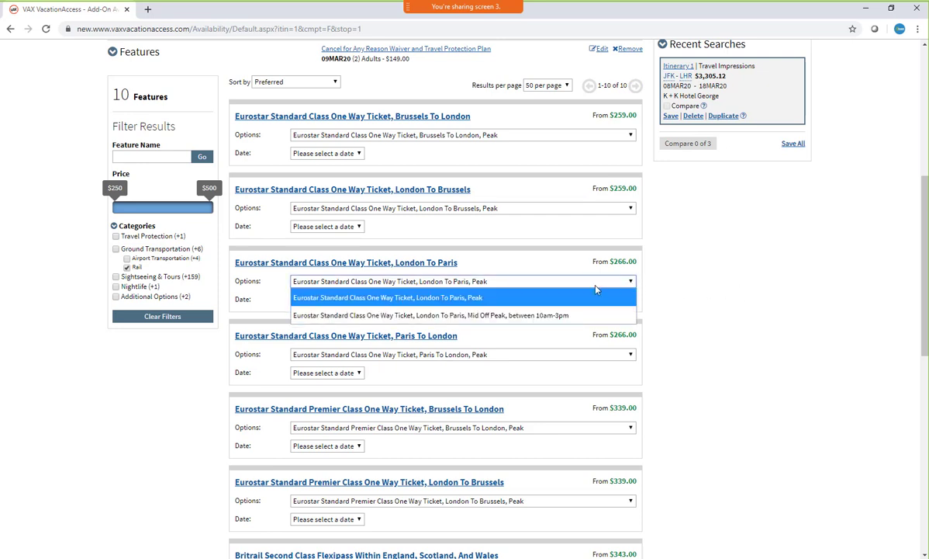
pyautogui.click(423, 316)
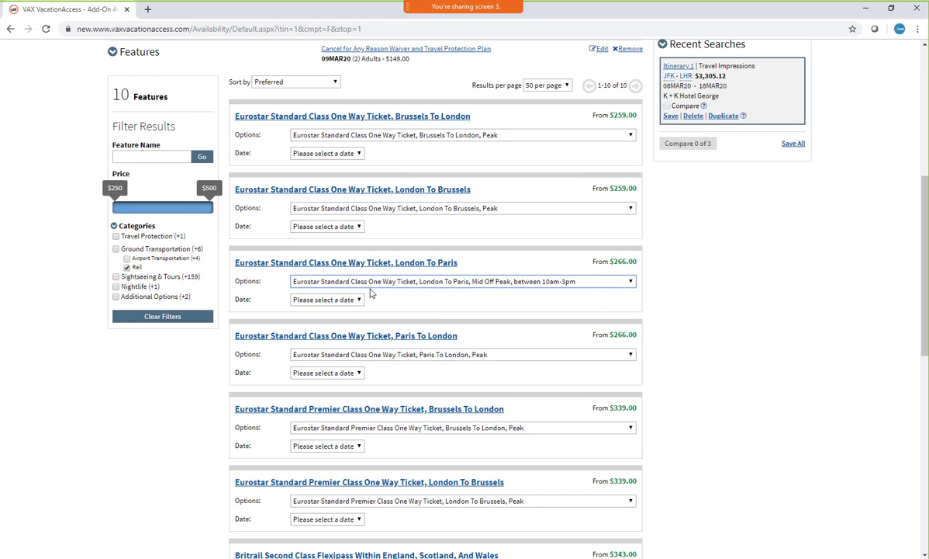
pyautogui.click(357, 300)
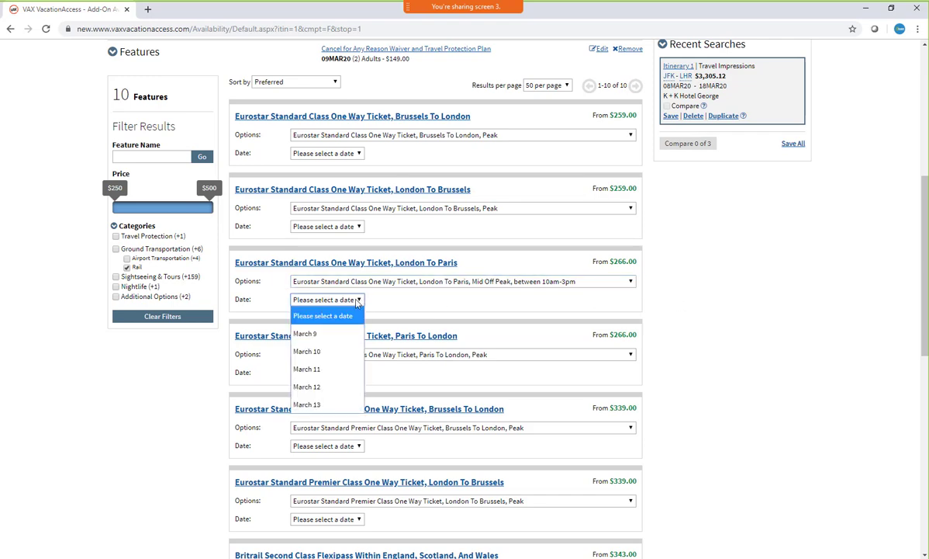
pyautogui.click(306, 404)
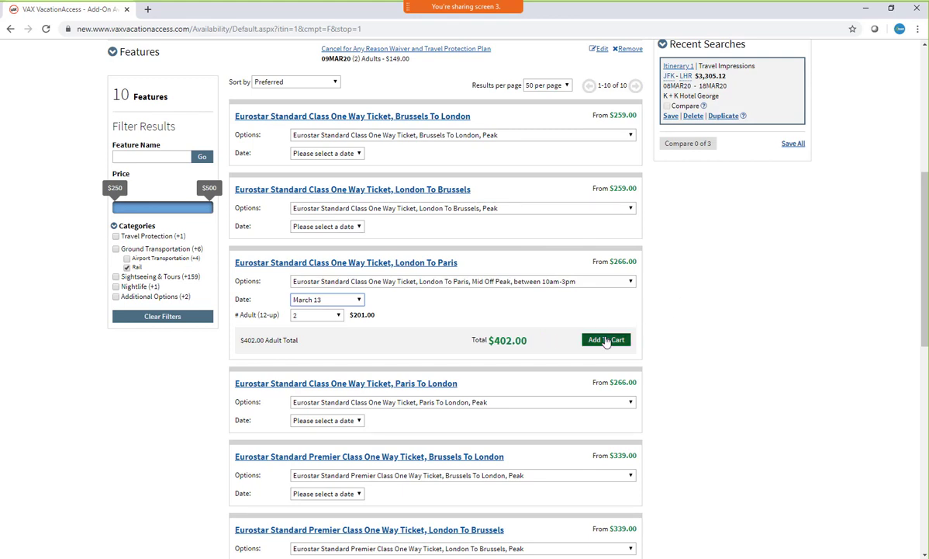
pyautogui.click(606, 340)
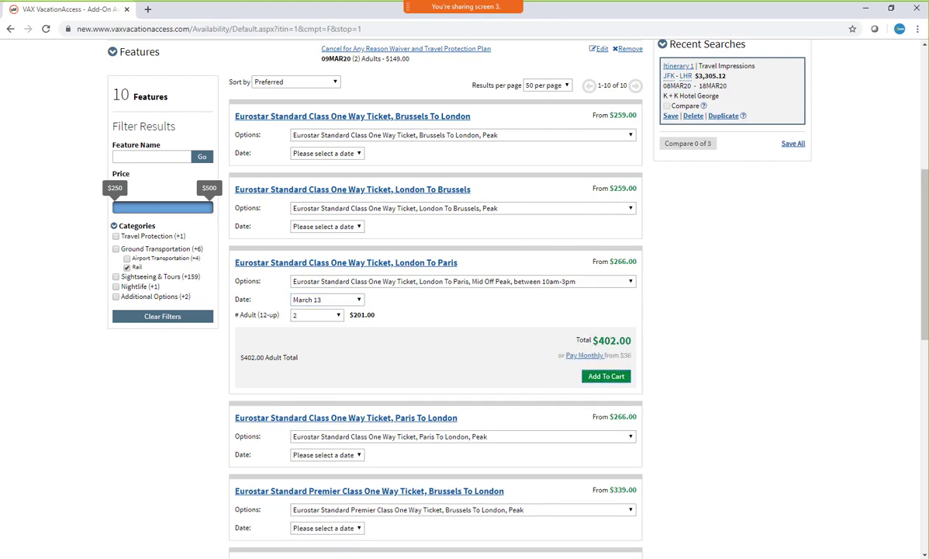
pyautogui.click(607, 375)
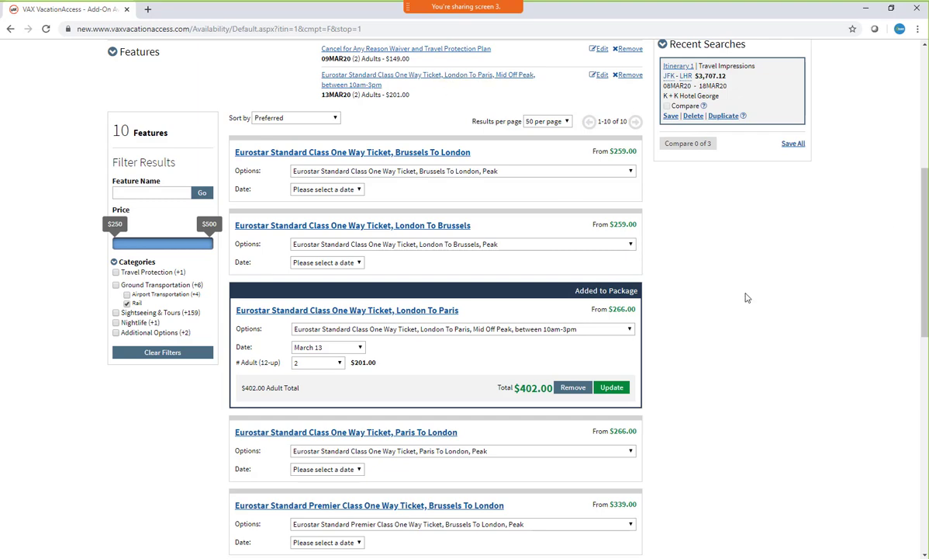
# Collapse the London features list and proceed to checkout with the package
pyautogui.scroll(3, 784, 328)
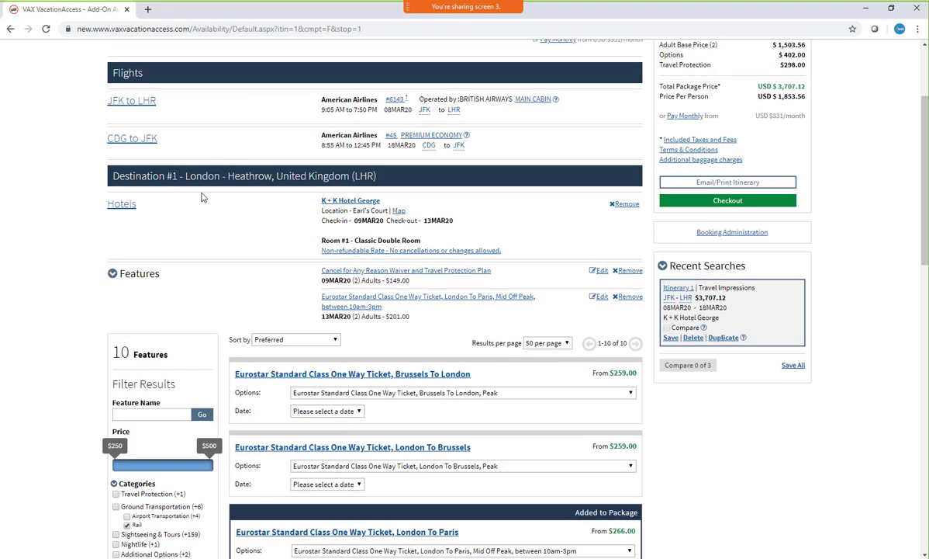
pyautogui.click(113, 273)
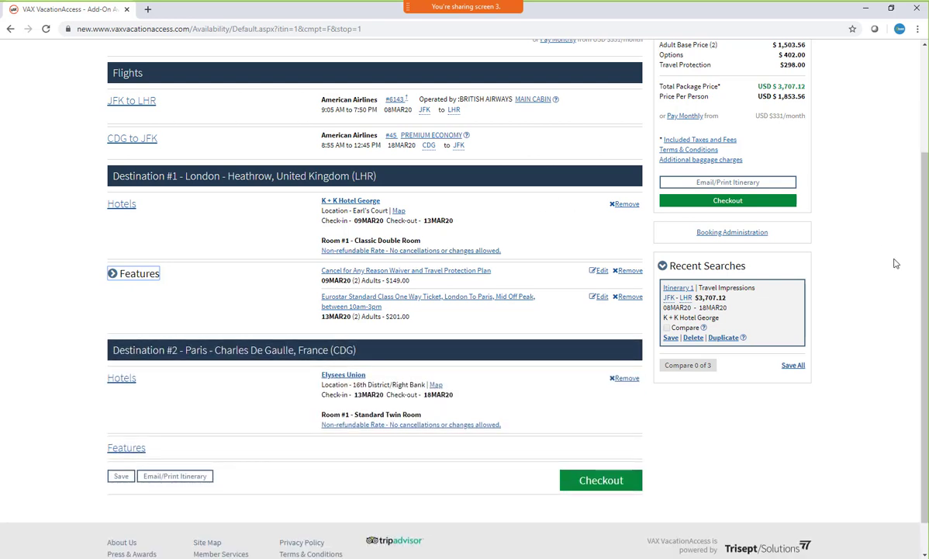
pyautogui.click(727, 203)
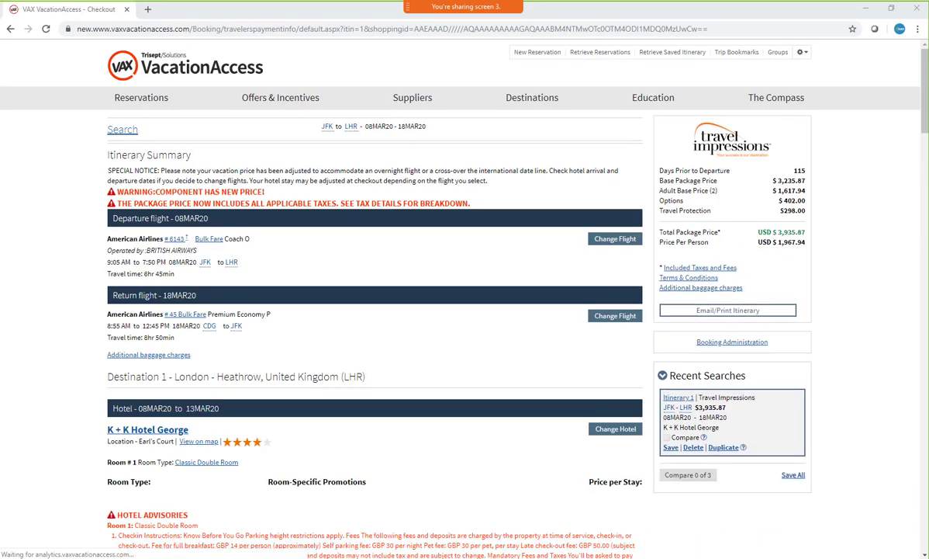
# Review the checkout page through the traveler information and expand Hotel Requests under Special Service Requests
pyautogui.scroll(-1, 394, 289)
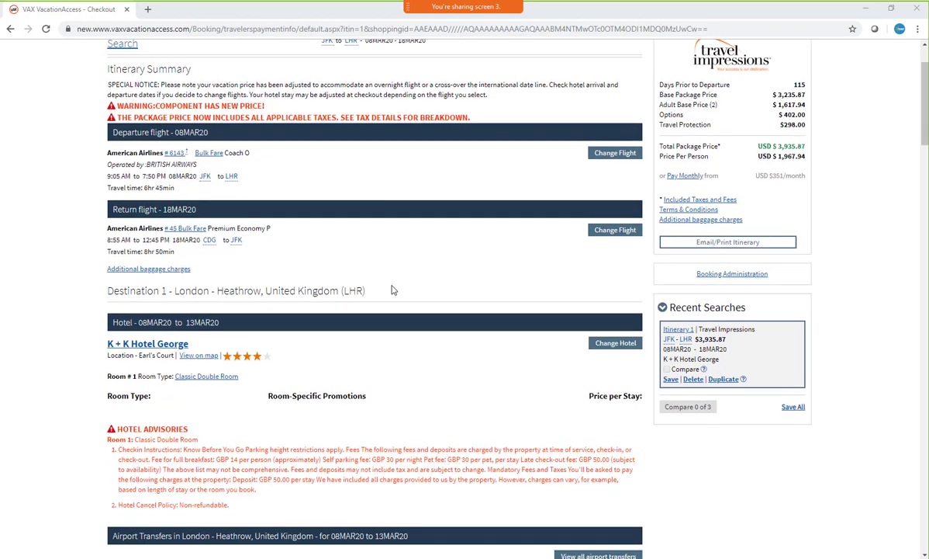
pyautogui.scroll(-13, 394, 290)
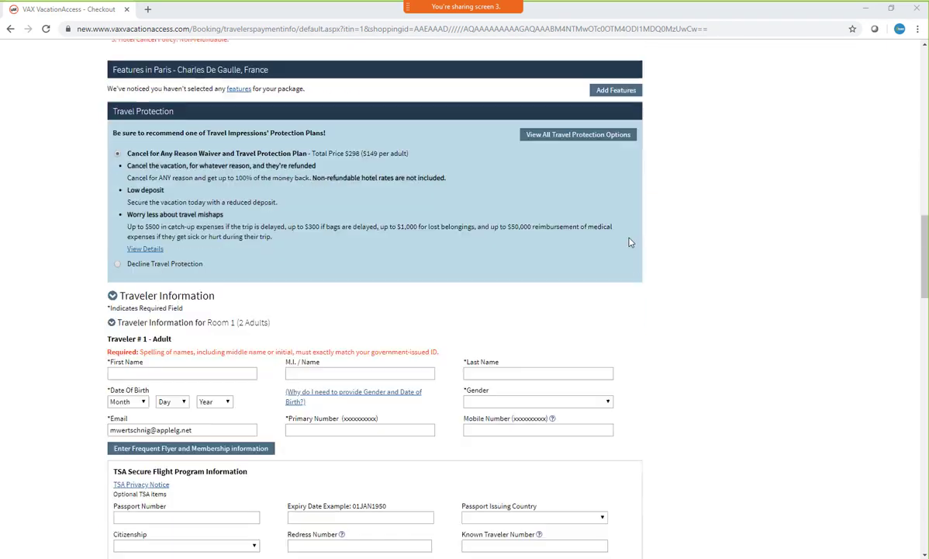
pyautogui.scroll(-3, 630, 242)
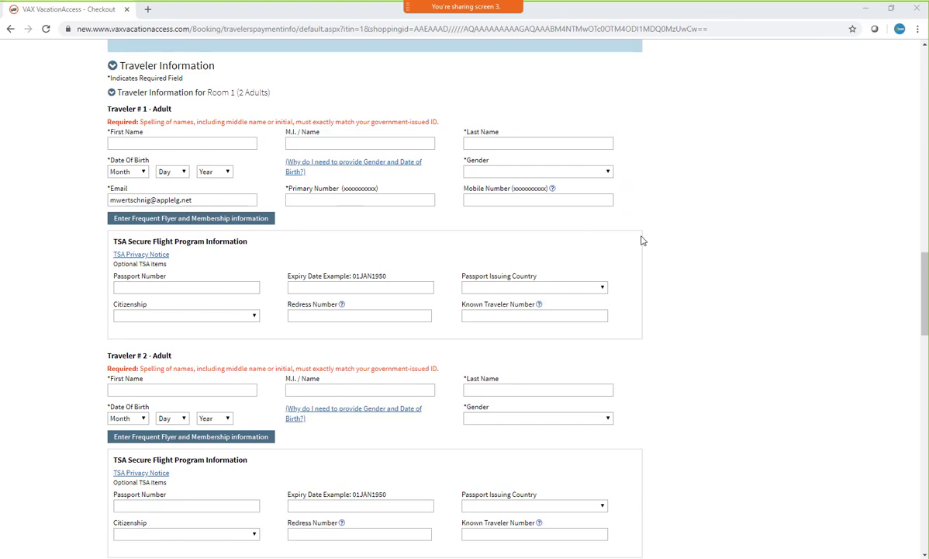
pyautogui.scroll(-5, 642, 240)
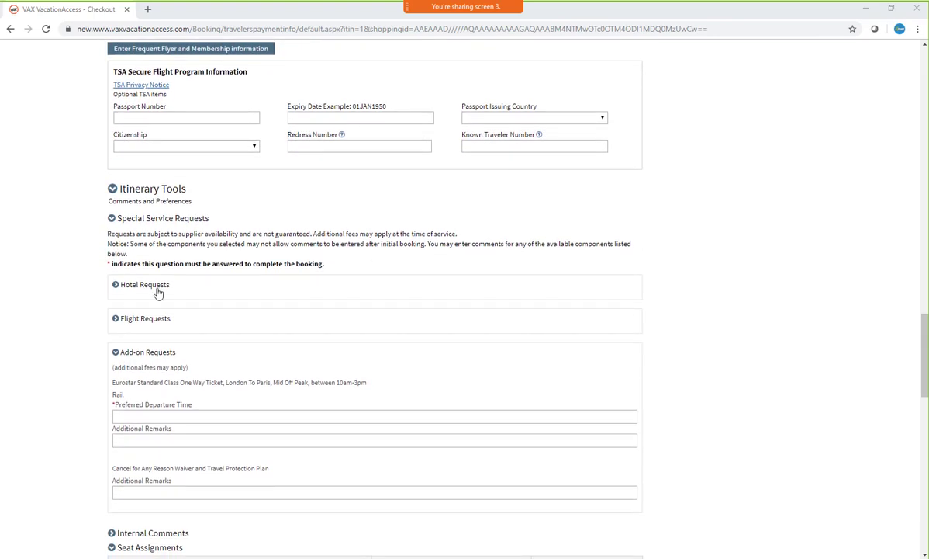
pyautogui.click(118, 287)
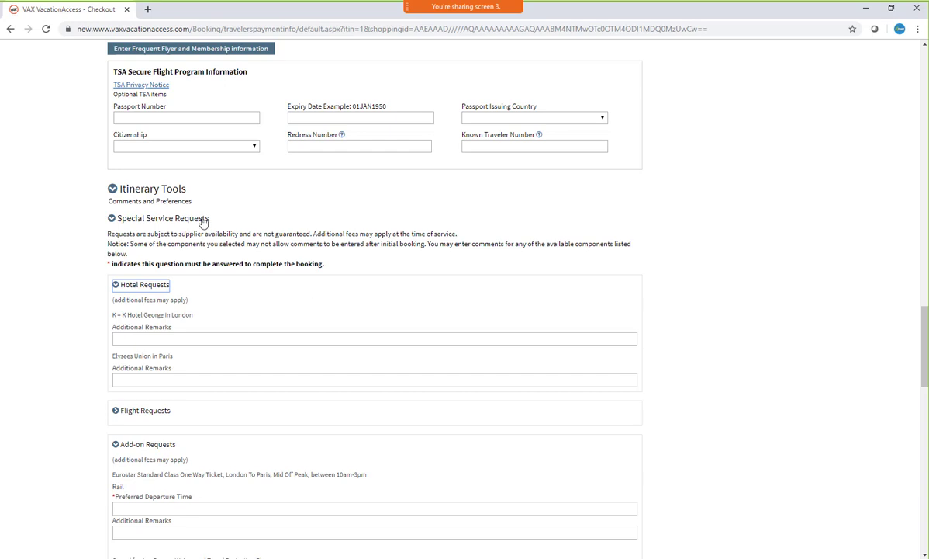
# Enter 1030 as the preferred departure time for the Eurostar London to Paris ticket under Add-on Requests
pyautogui.scroll(-3, 333, 202)
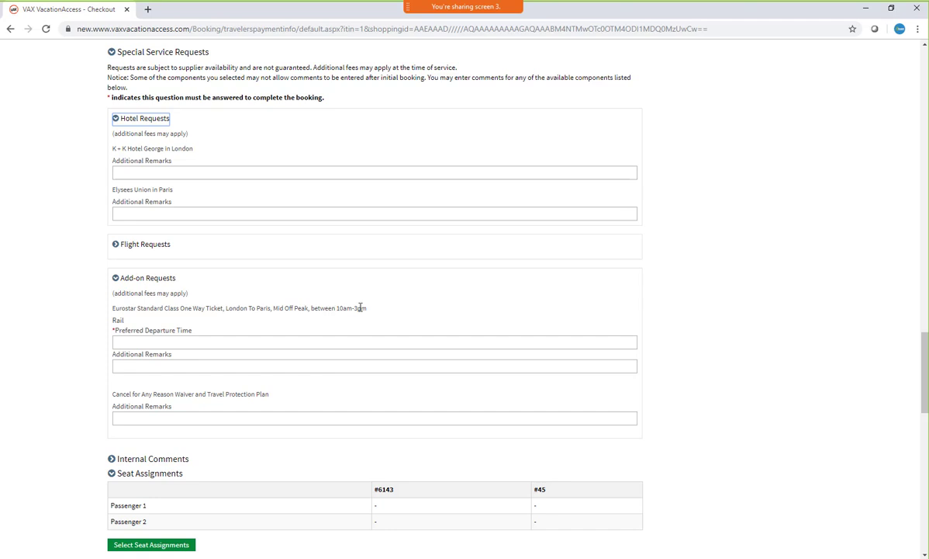
pyautogui.click(210, 342)
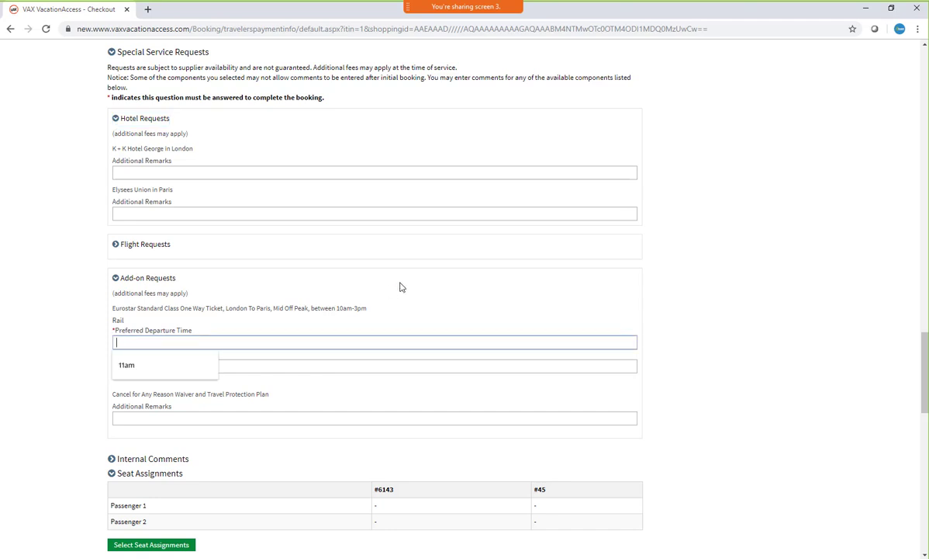
pyautogui.write('1030')
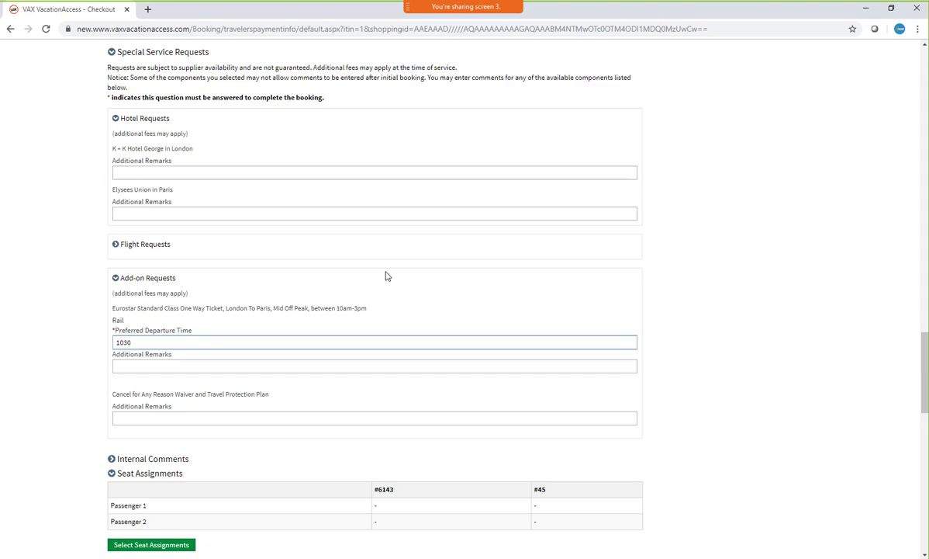
# Return from checkout to the vacation search form and replace London with Miami, FL (MIA) as Destination #1
pyautogui.scroll(20, 439, 238)
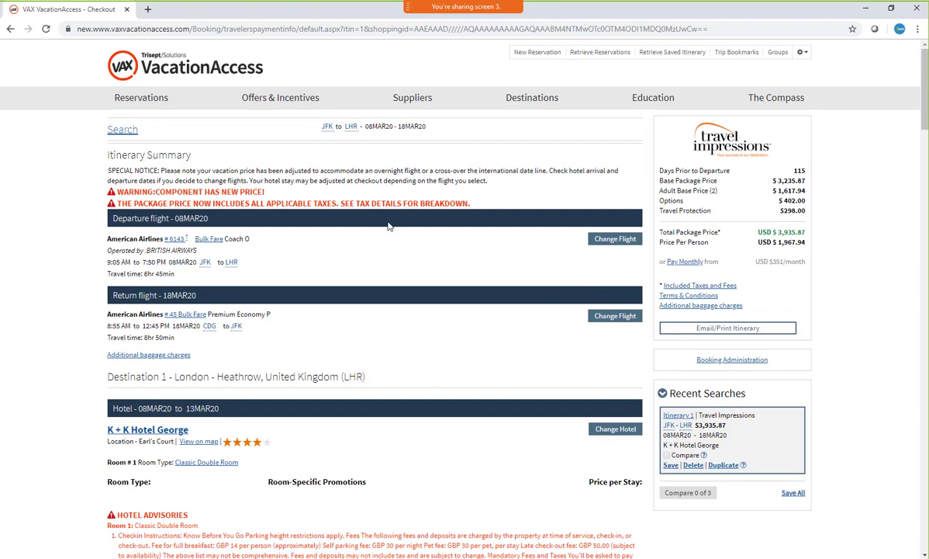
pyautogui.click(123, 128)
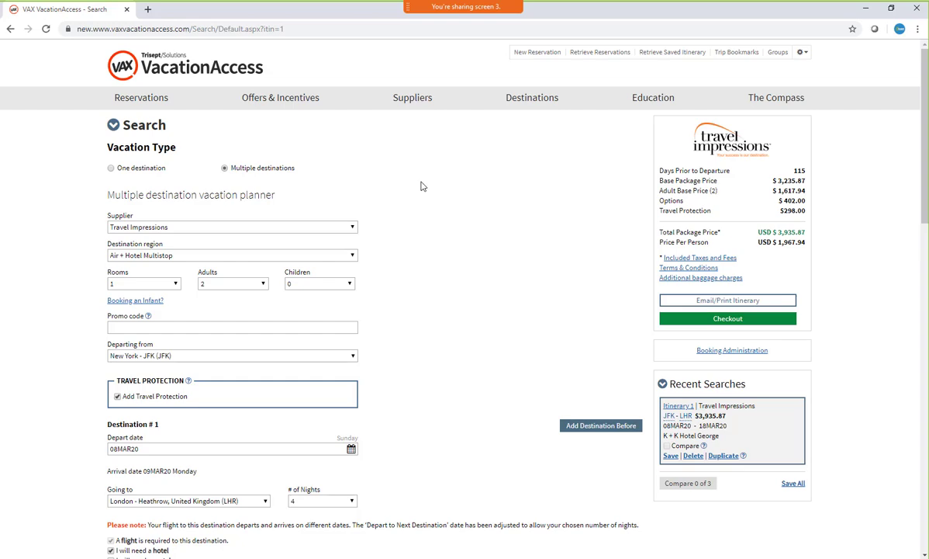
pyautogui.scroll(-3, 425, 234)
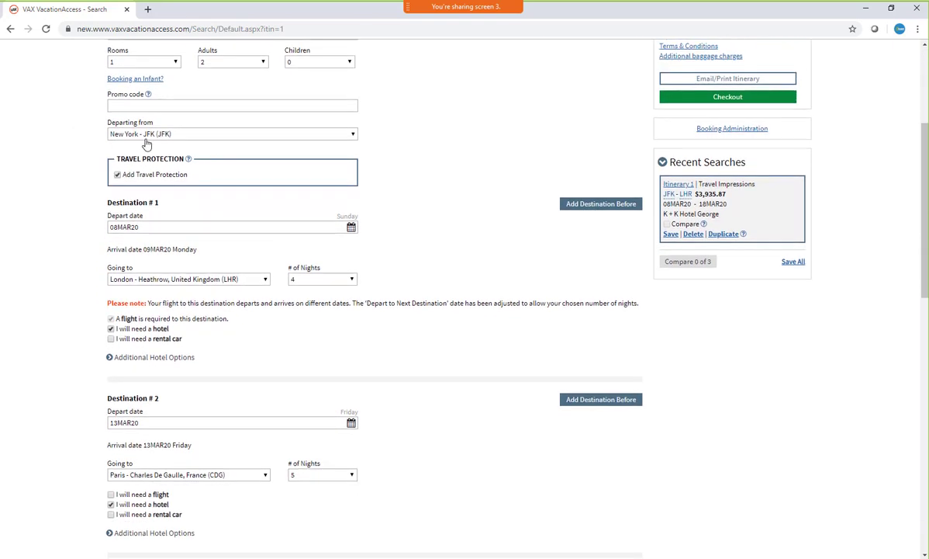
pyautogui.click(256, 281)
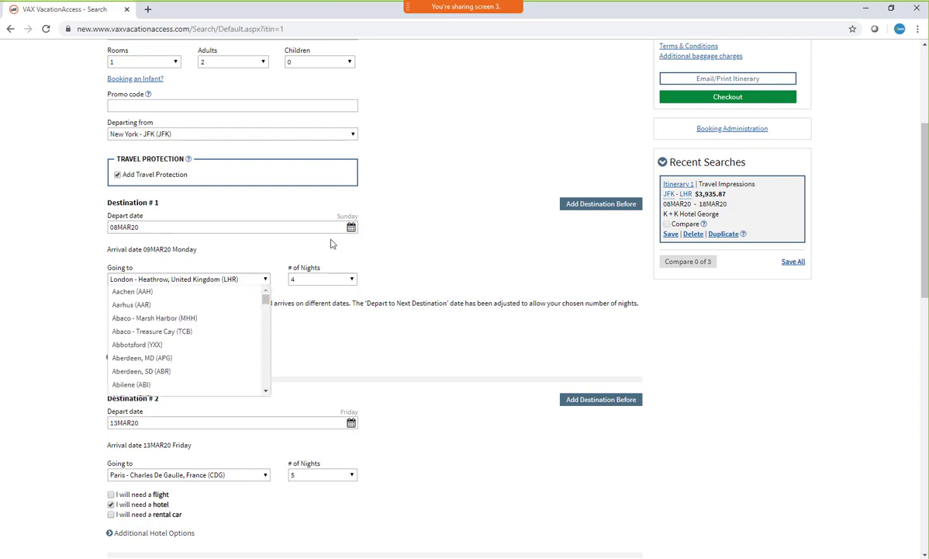
pyautogui.click(238, 281)
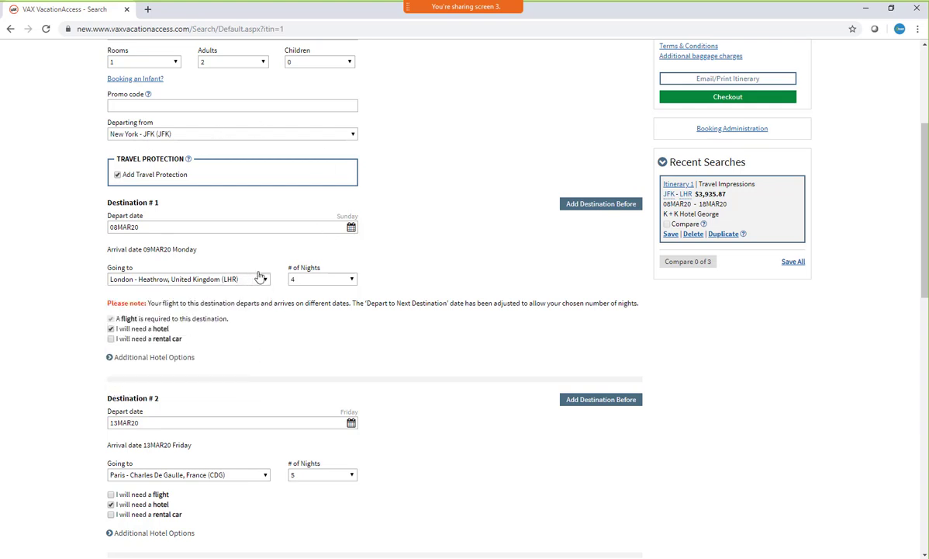
pyautogui.click(245, 278)
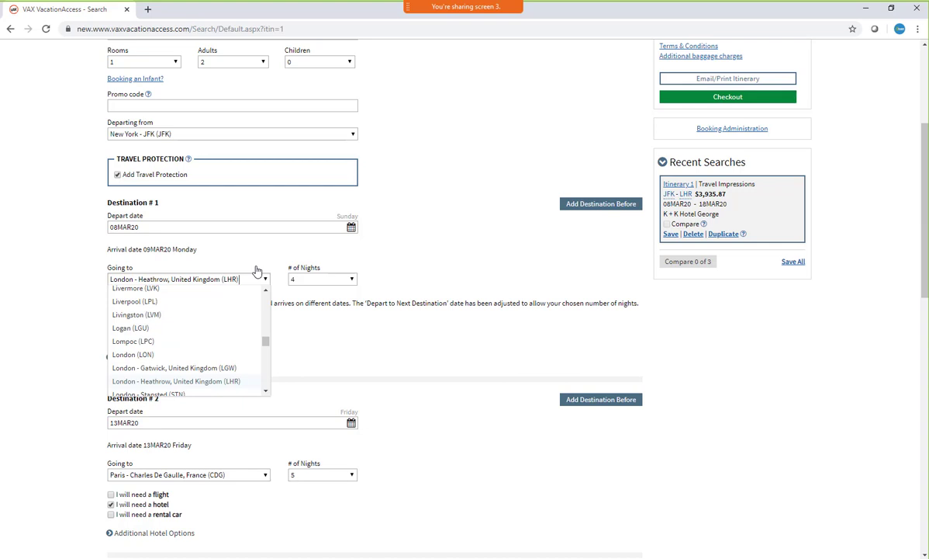
pyautogui.press('BackSpace')
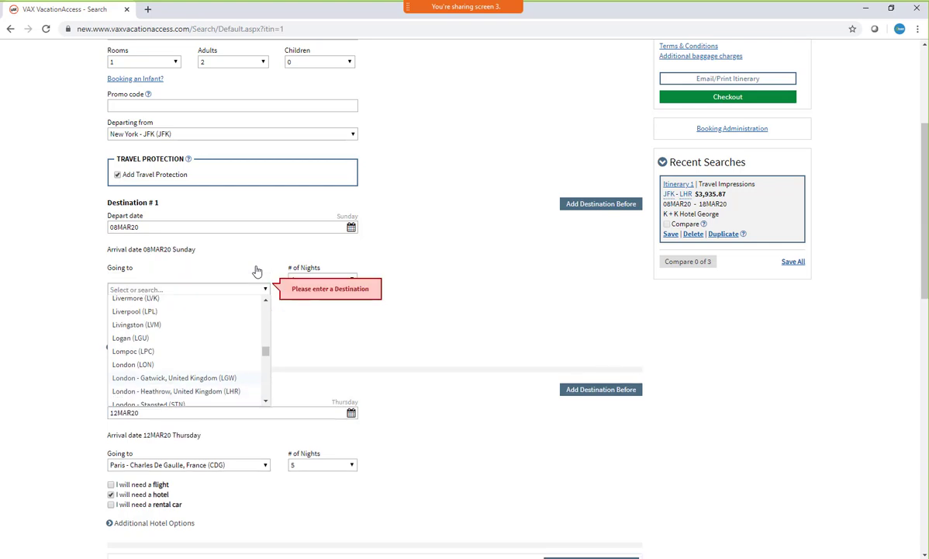
pyautogui.click(193, 291)
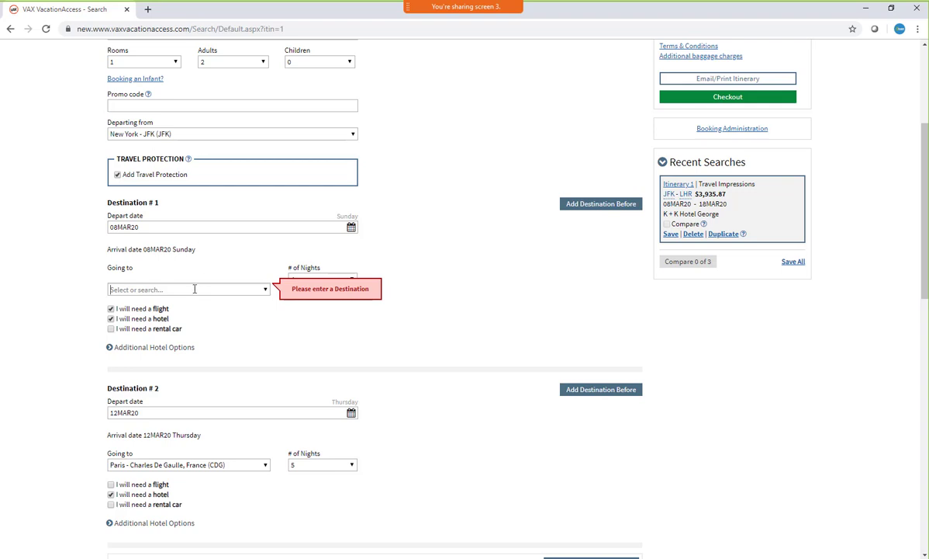
pyautogui.write('mia')
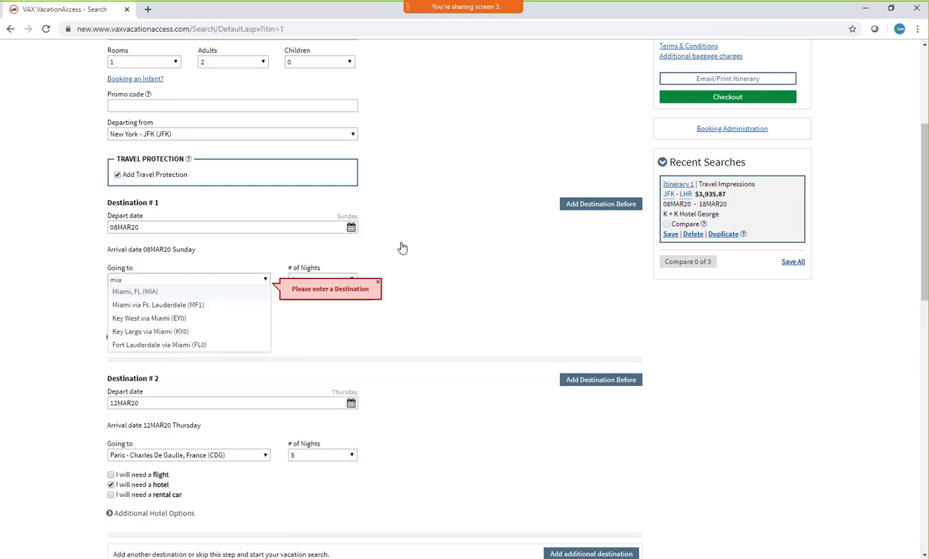
pyautogui.press('Return')
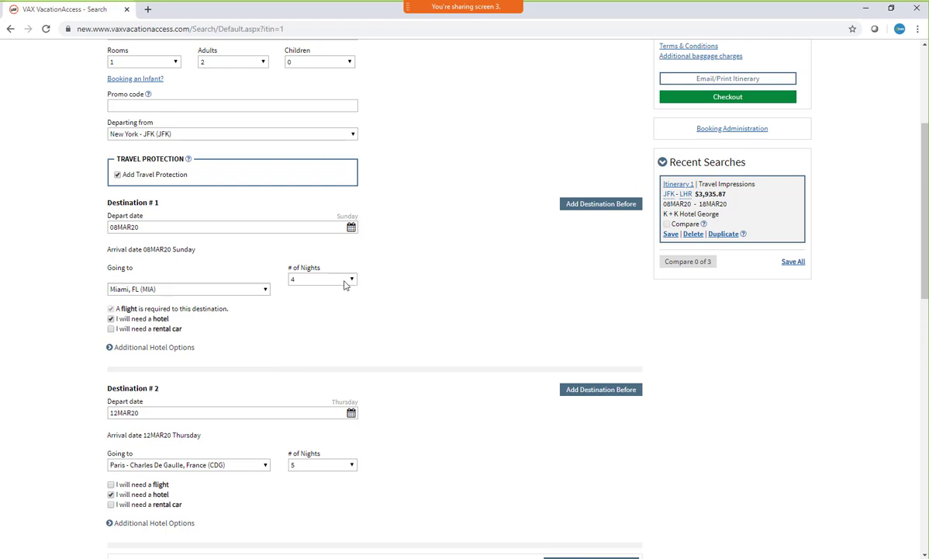
# Set the number of nights for the Miami stay at Destination #1 to 1
pyautogui.click(346, 282)
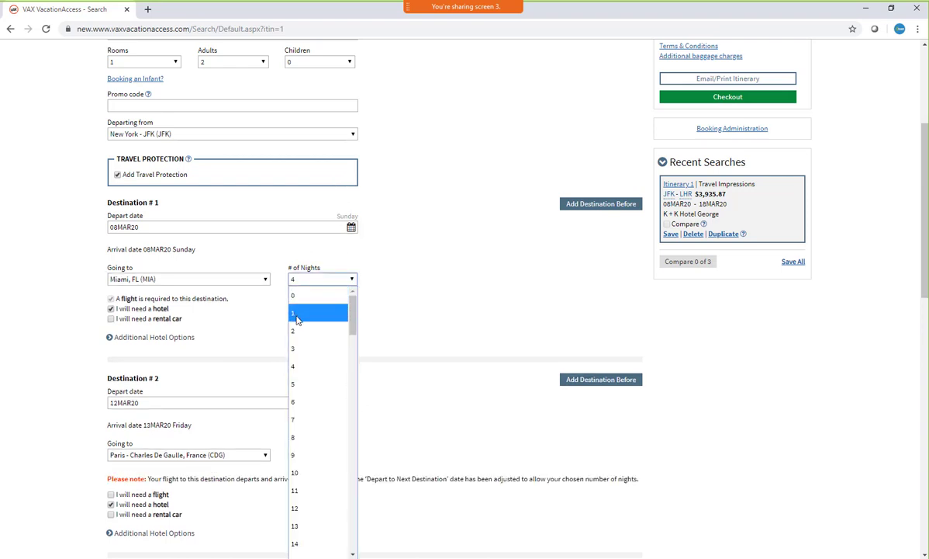
pyautogui.click(431, 260)
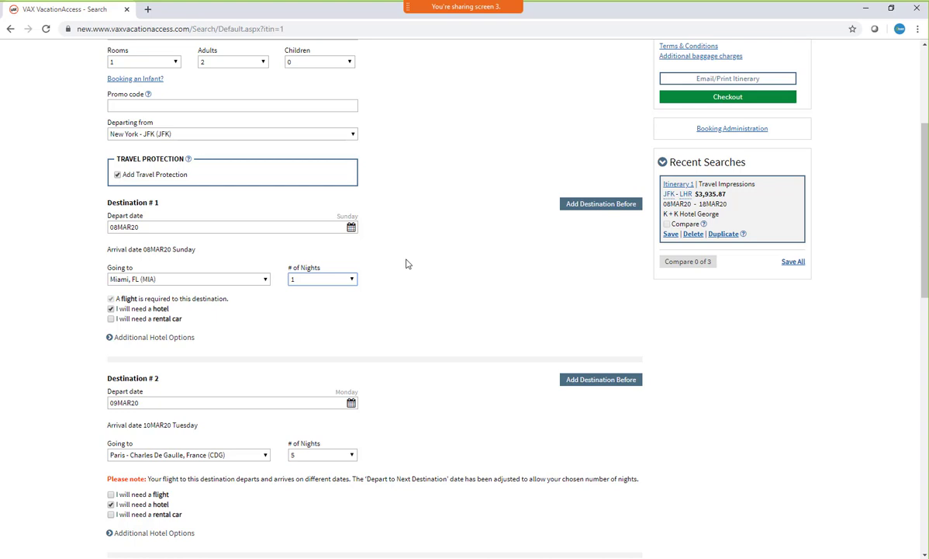
pyautogui.scroll(-1, 391, 239)
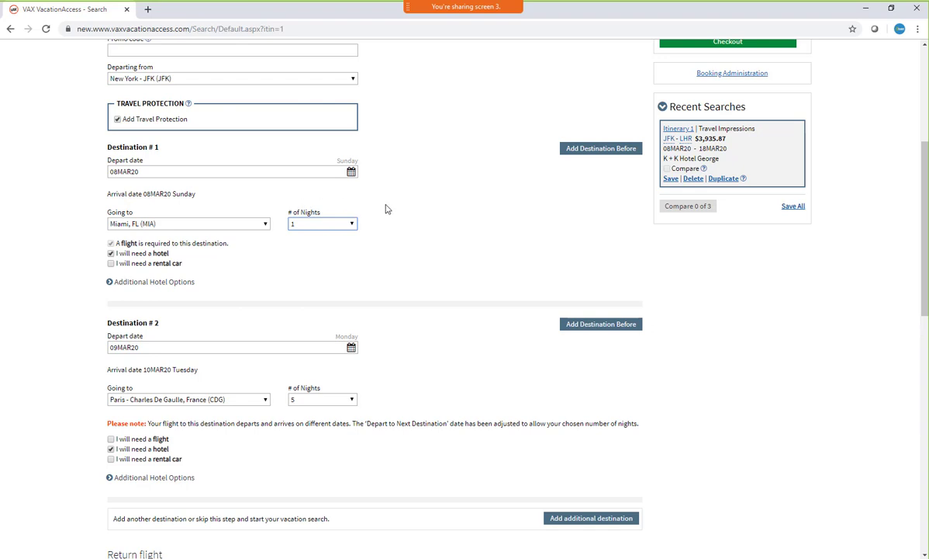
# Replace Paris with Jamaica, Montego Bay (MBJ) as Destination #2
pyautogui.scroll(-1, 386, 208)
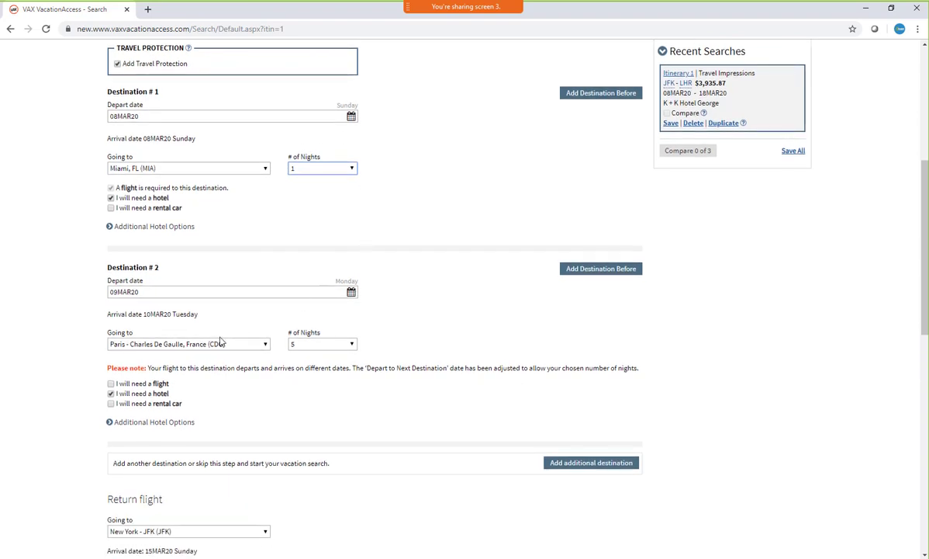
pyautogui.click(265, 342)
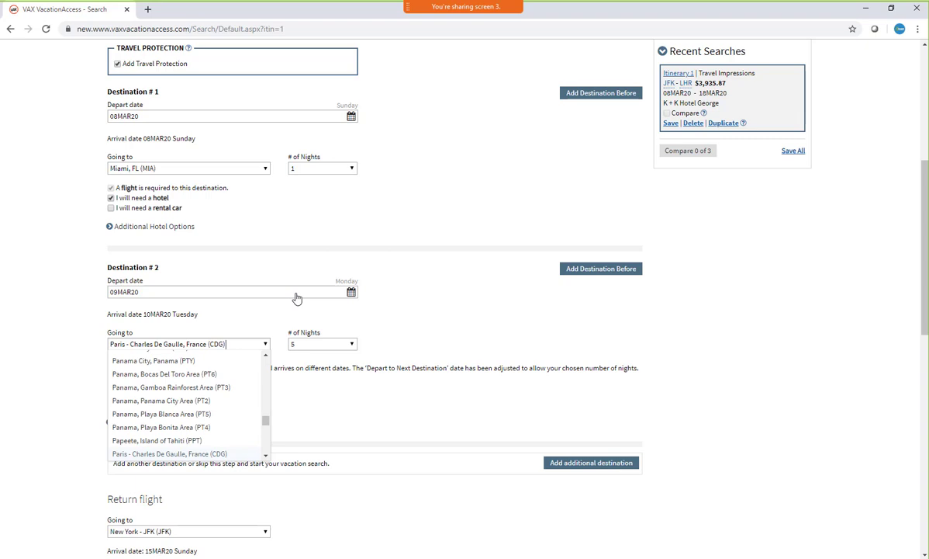
pyautogui.hotkey('ctrl', 'a')
pyautogui.press('BackSpace')
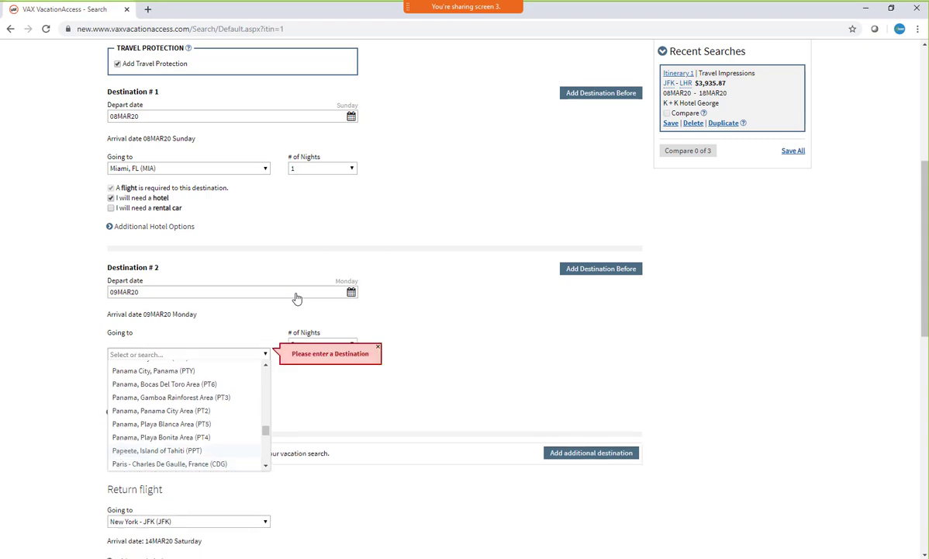
pyautogui.write('m')
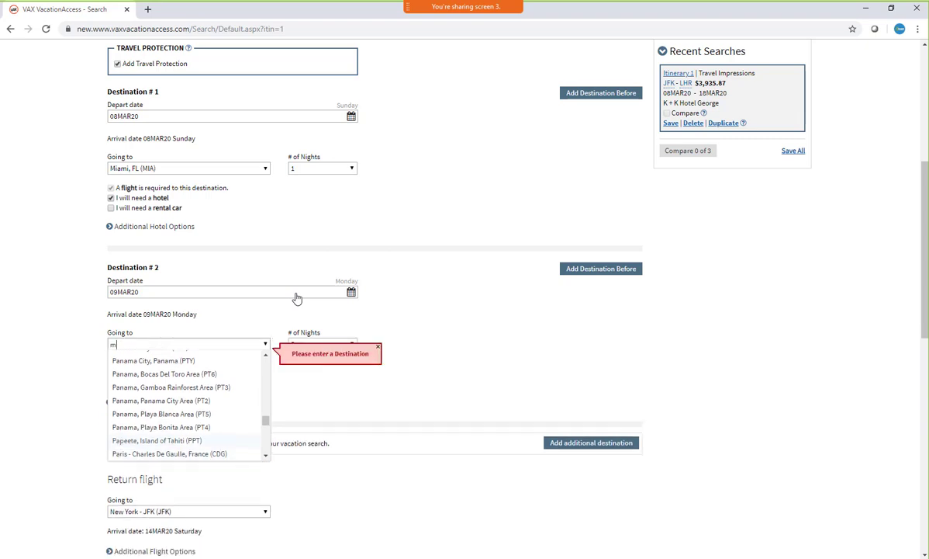
pyautogui.write('bj')
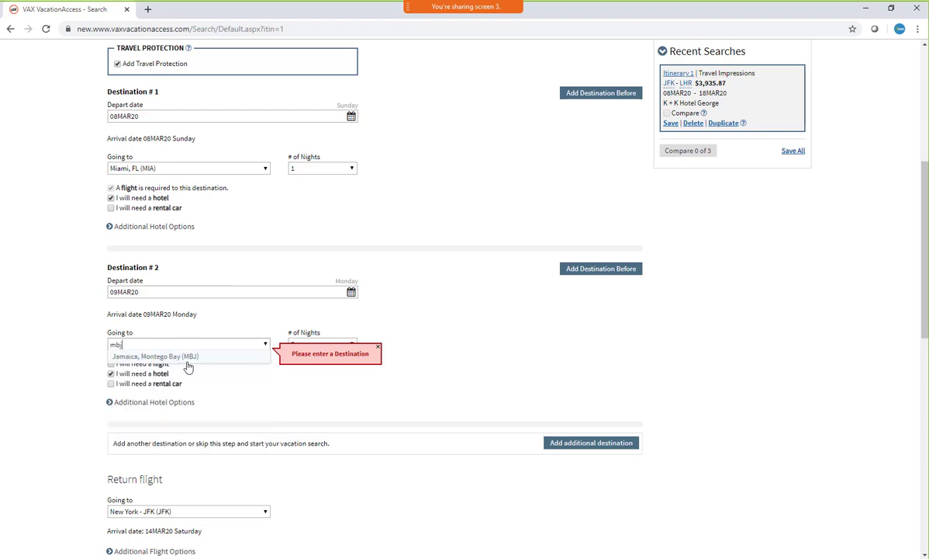
pyautogui.click(176, 353)
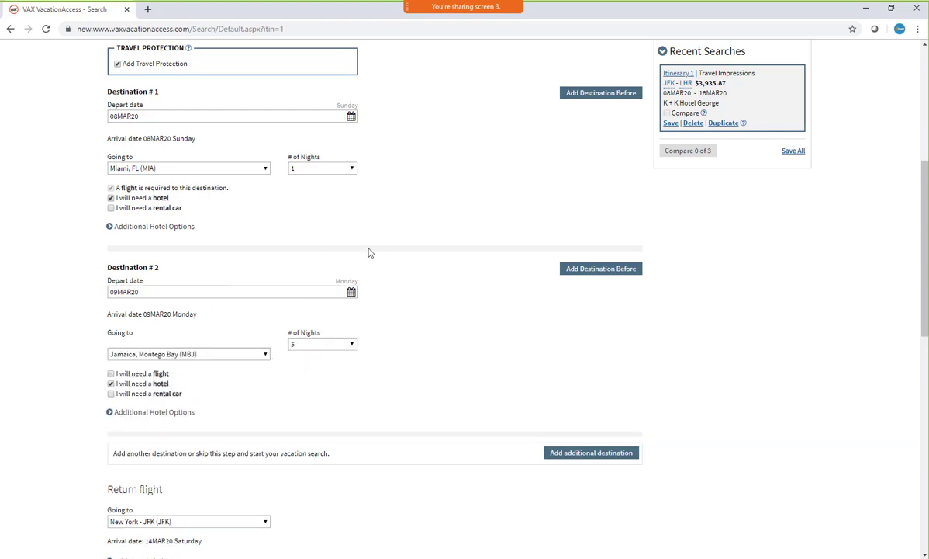
# Set the Montego Bay stay to 10 nights and exclude the hotel for that destination
pyautogui.click(352, 345)
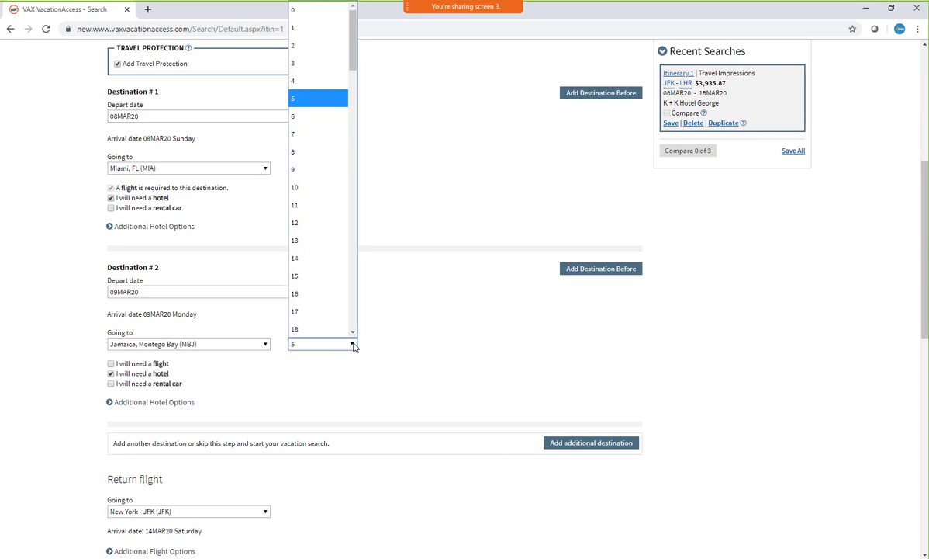
pyautogui.click(303, 186)
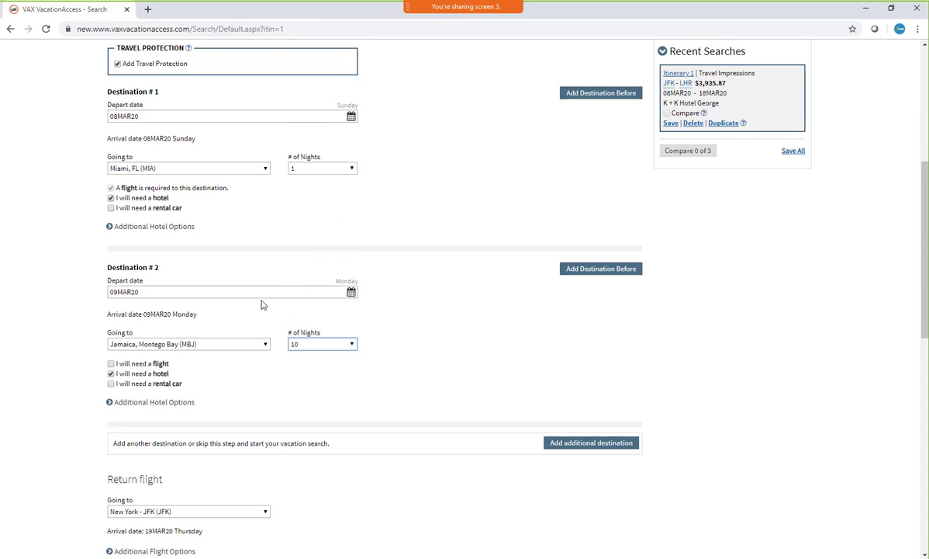
pyautogui.click(139, 375)
pyautogui.scroll(-2, 416, 348)
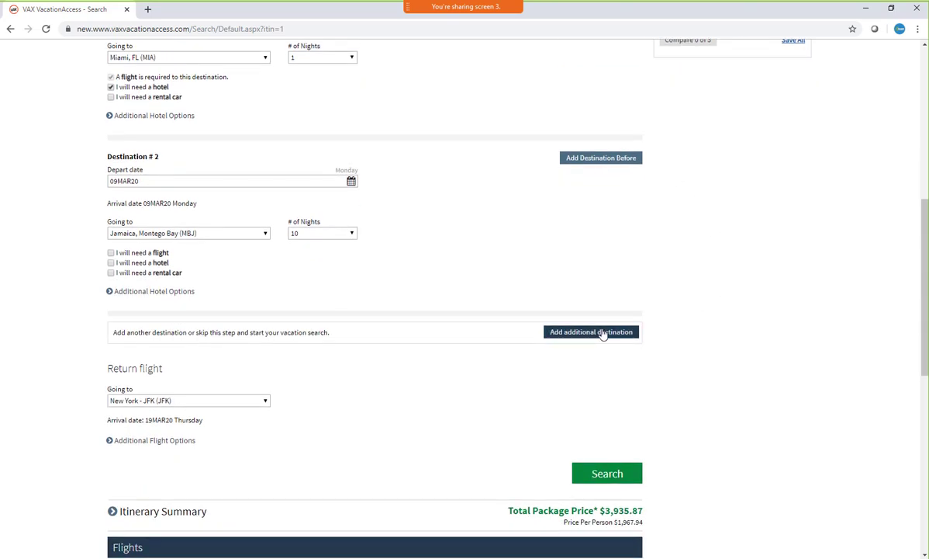
# Add a third destination to the itinerary, going to Miami, FL (MIA)
pyautogui.click(603, 333)
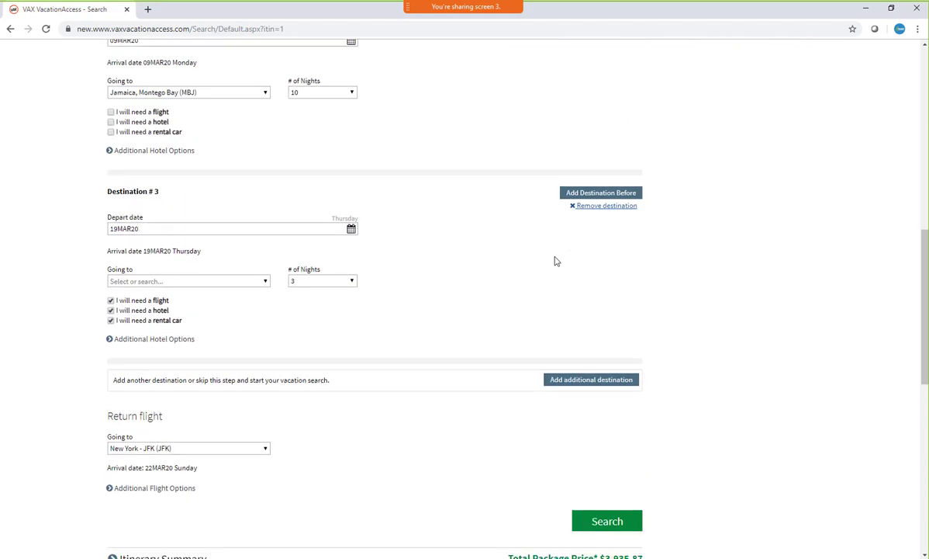
pyautogui.click(208, 226)
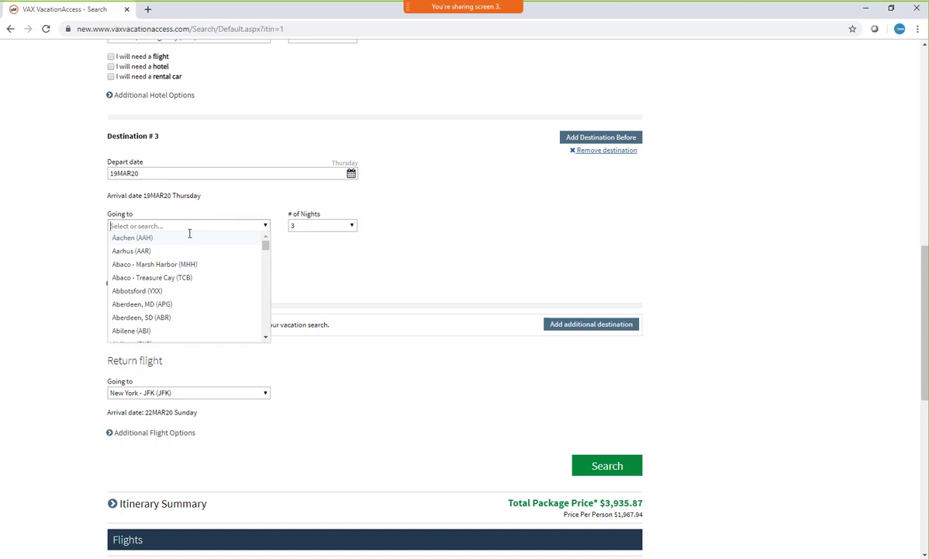
pyautogui.write('mia')
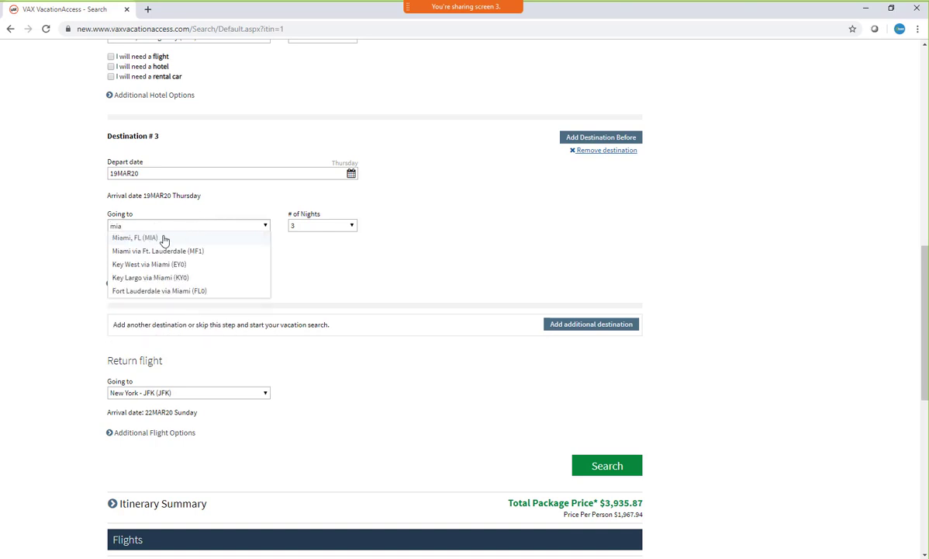
pyautogui.press('Return')
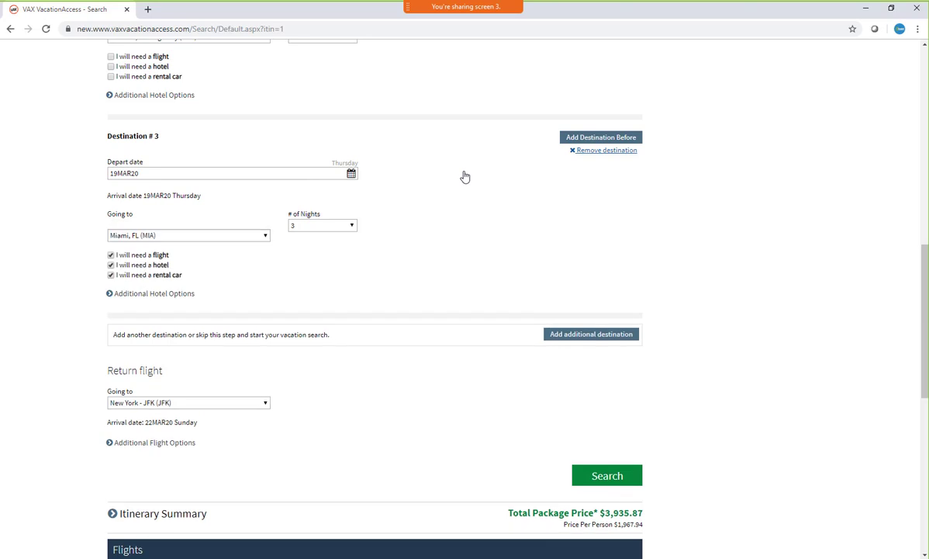
# Set Destination #3 to 1 night with only a hotel, without flight or rental car, and run the vacation search
pyautogui.click(353, 226)
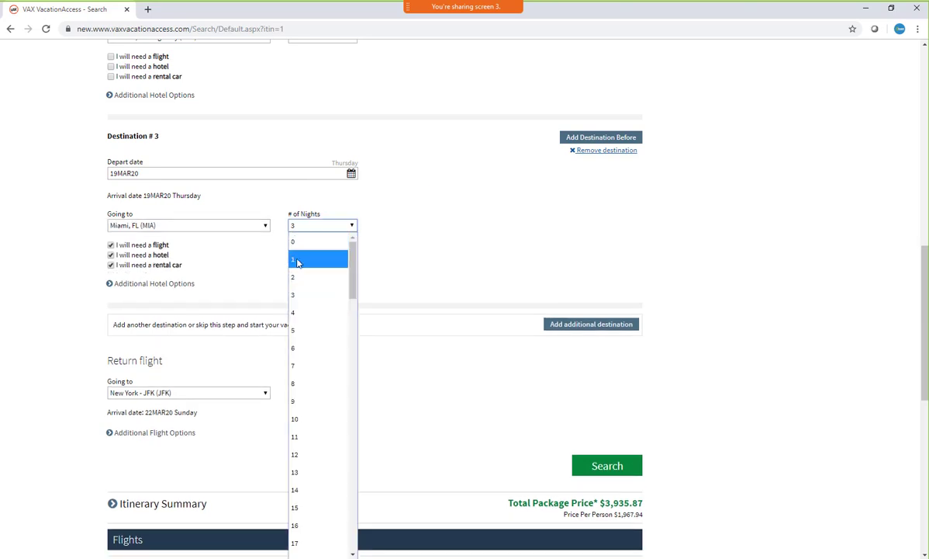
pyautogui.click(299, 261)
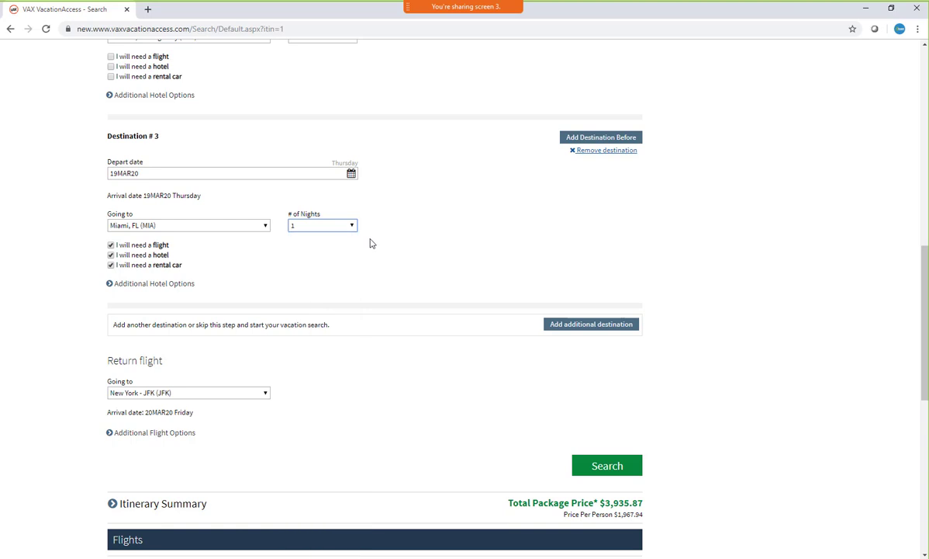
pyautogui.click(119, 245)
pyautogui.click(111, 265)
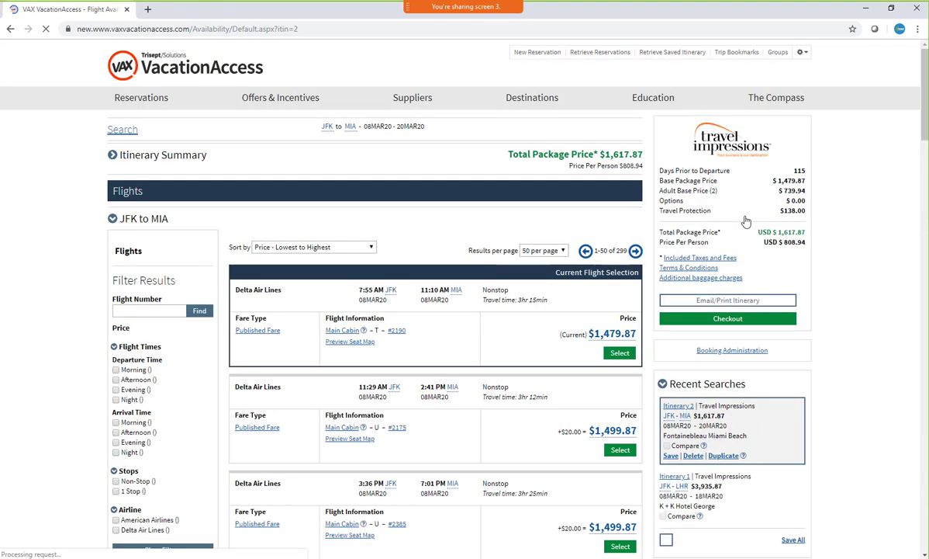
# Collapse the JFK to MIA flight list and review the flights and hotels of the three-destination itinerary
pyautogui.click(113, 219)
pyautogui.scroll(-3, 512, 229)
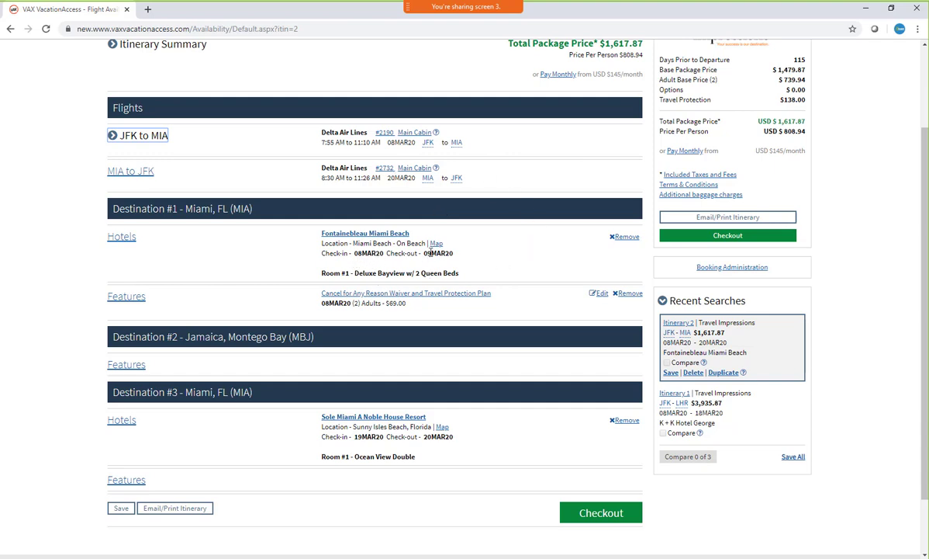
pyautogui.scroll(-1, 481, 294)
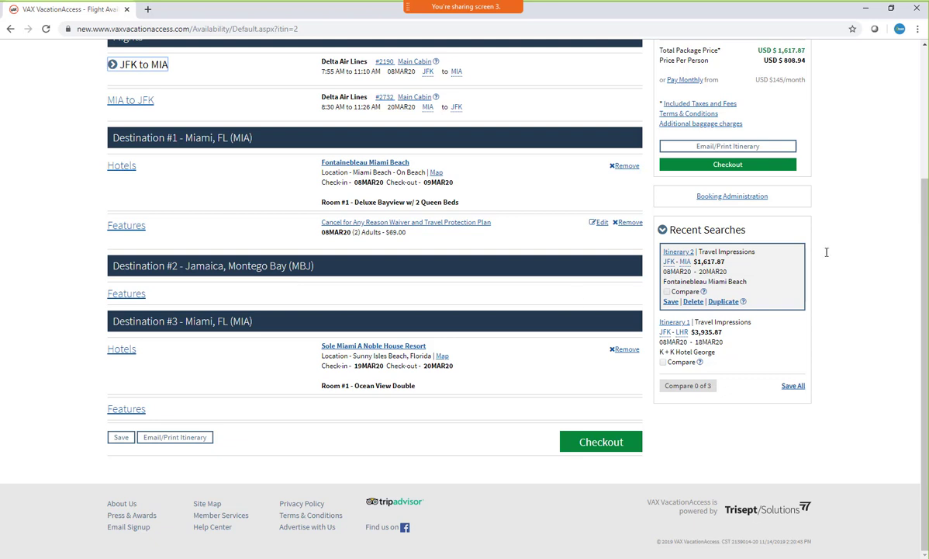
pyautogui.scroll(3, 866, 365)
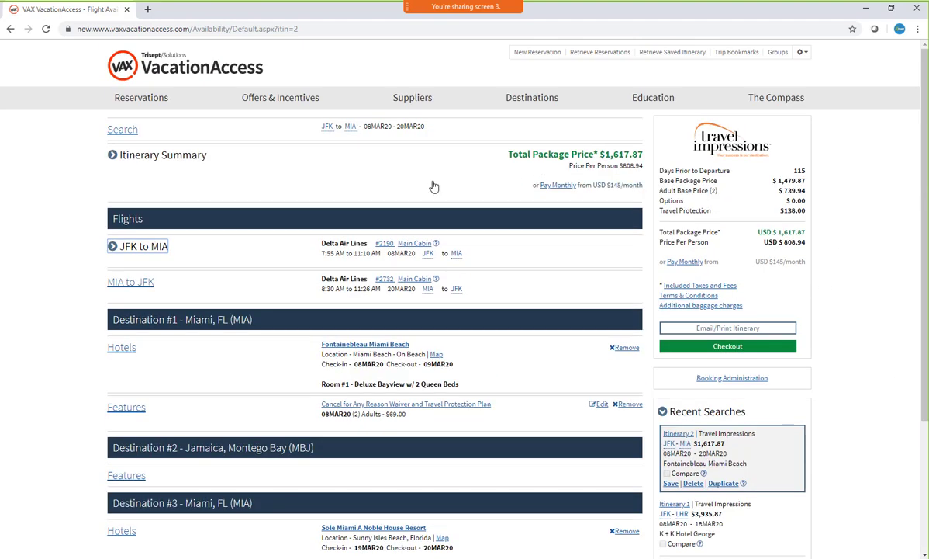
# Open the advanced vacation search from the Travel Impressions supplier page and choose Travel Impressions with the Flight + Hotel package type
pyautogui.click(122, 129)
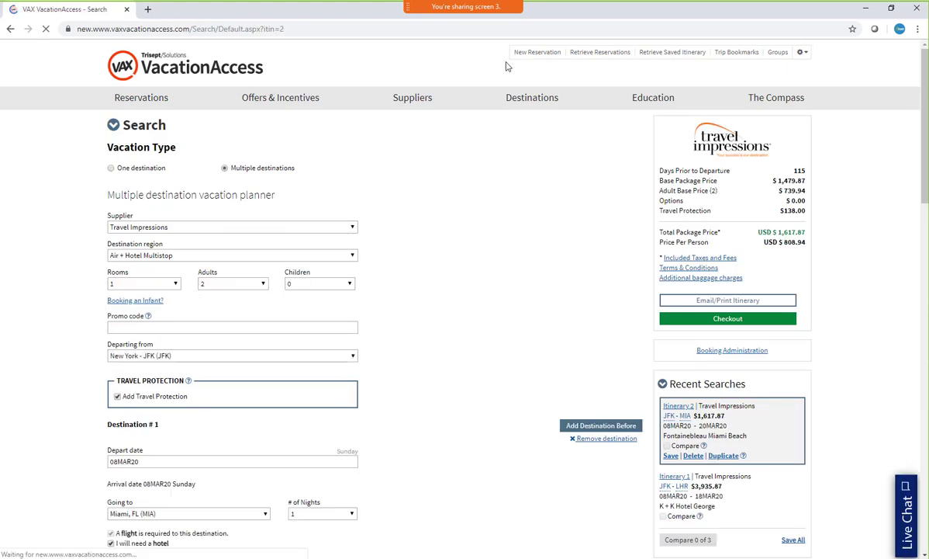
pyautogui.moveTo(409, 104)
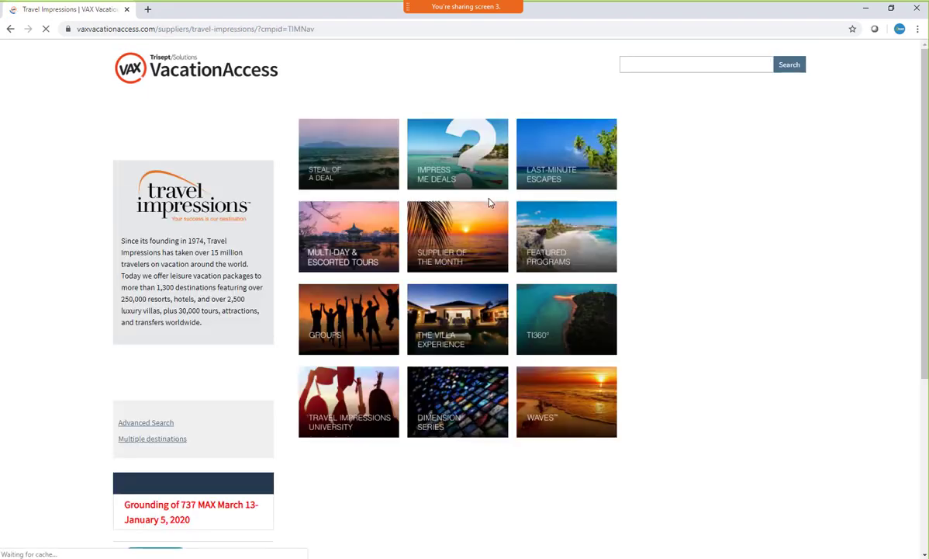
pyautogui.scroll(-4, 293, 233)
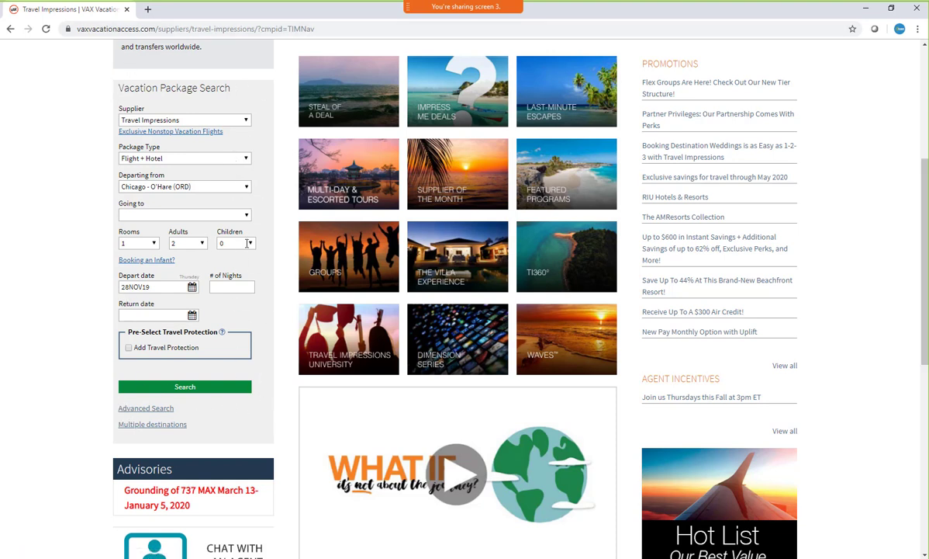
pyautogui.click(154, 409)
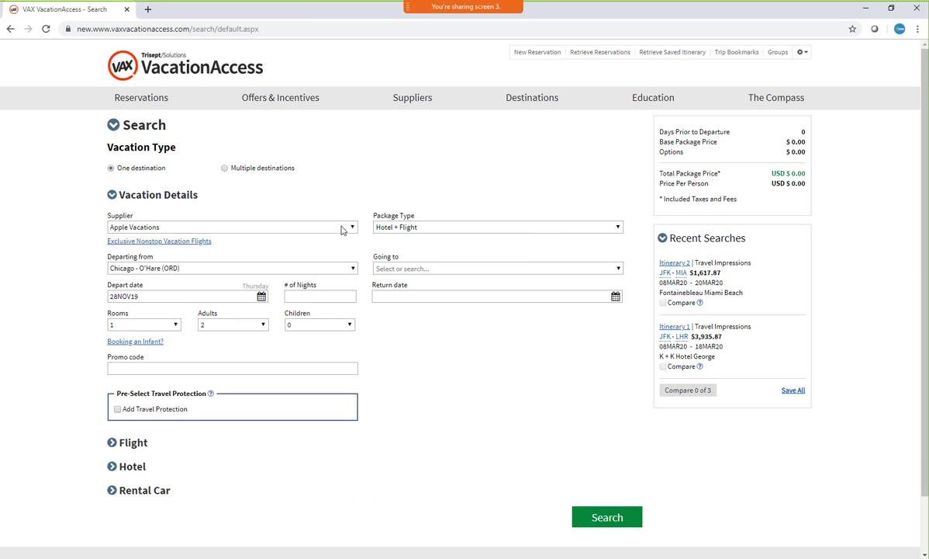
pyautogui.click(318, 226)
pyautogui.click(170, 314)
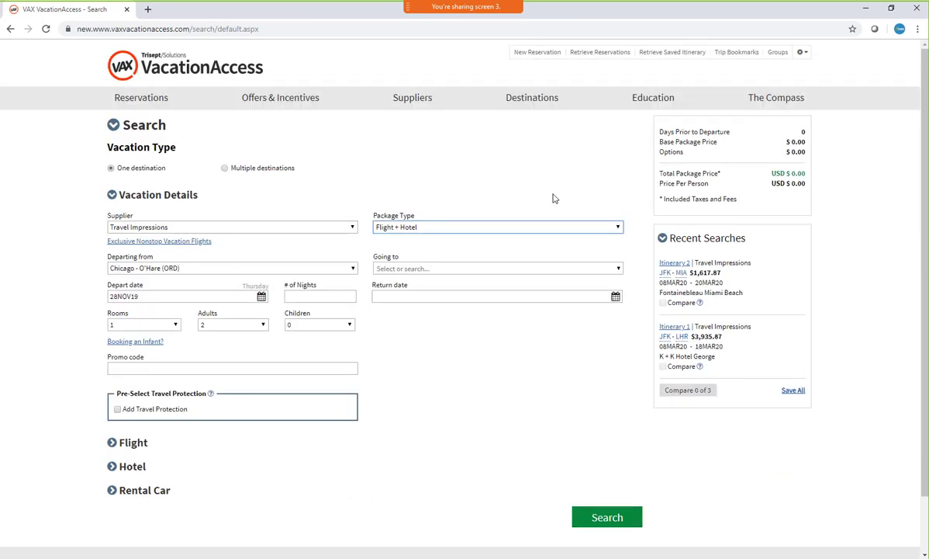
# Set the trip to depart from Philadelphia (PHL) and go to Dominican Republic, Punta Cana (PUJ)
pyautogui.click(239, 267)
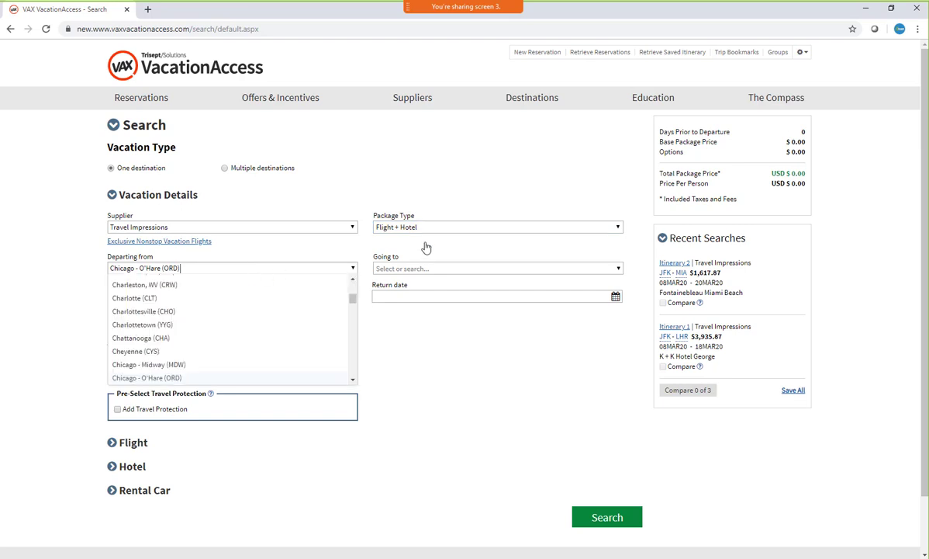
pyautogui.press('BackSpace')
pyautogui.write('phl')
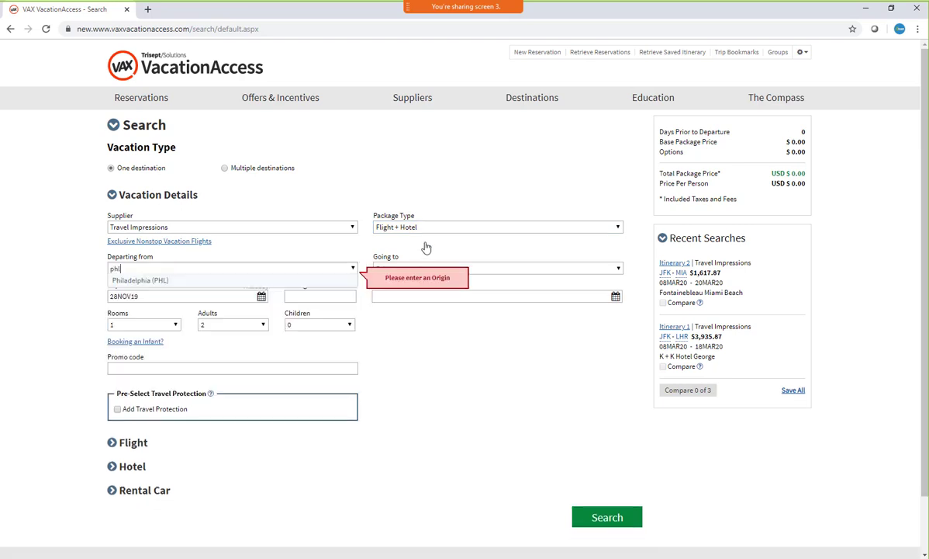
pyautogui.press('Return')
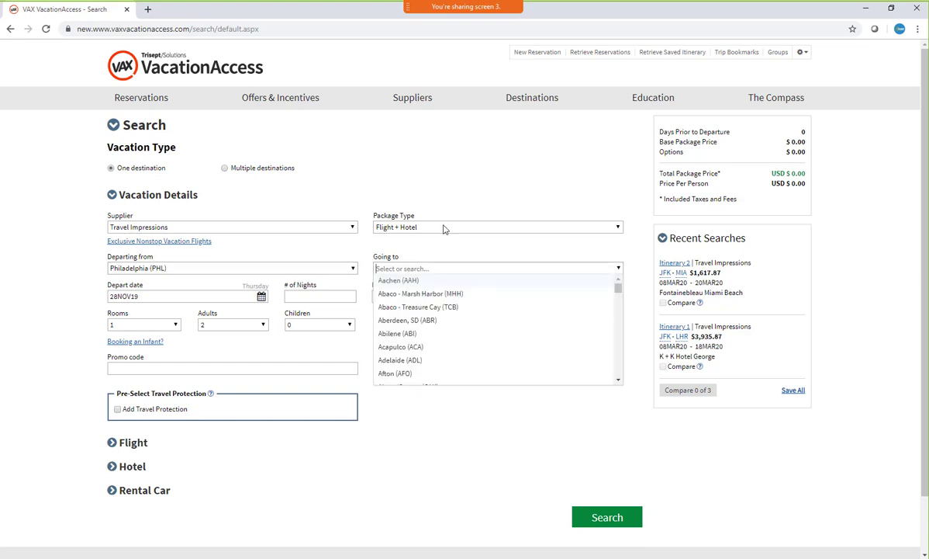
pyautogui.write('puj')
pyautogui.click(482, 280)
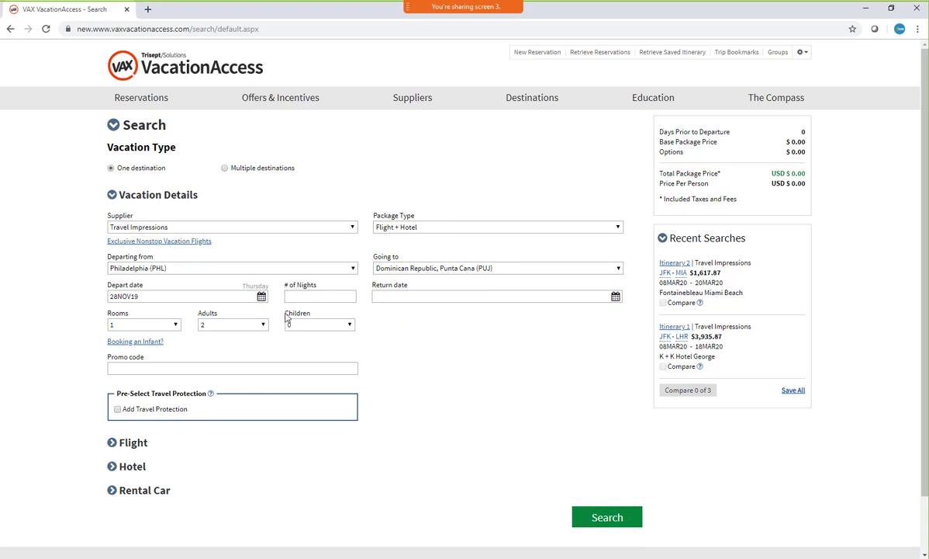
# Set the departure date to 17MAR20 and the length of stay to 7 nights
pyautogui.click(261, 298)
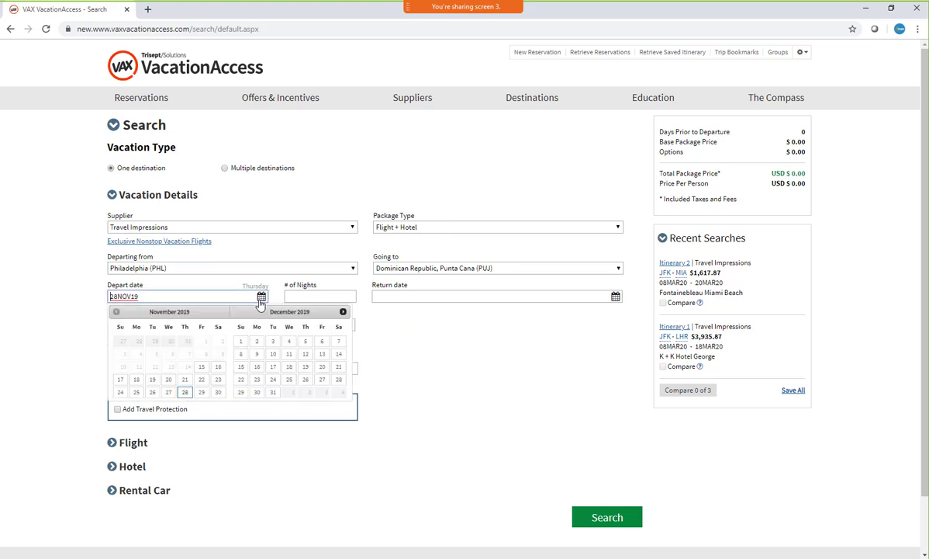
pyautogui.click(343, 312)
pyautogui.click(343, 311)
pyautogui.click(343, 312)
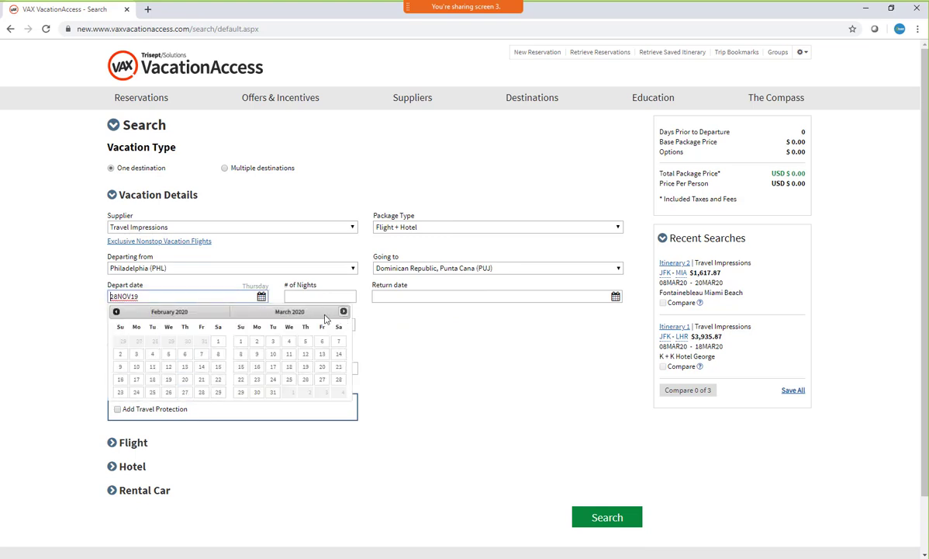
pyautogui.click(272, 367)
pyautogui.click(312, 298)
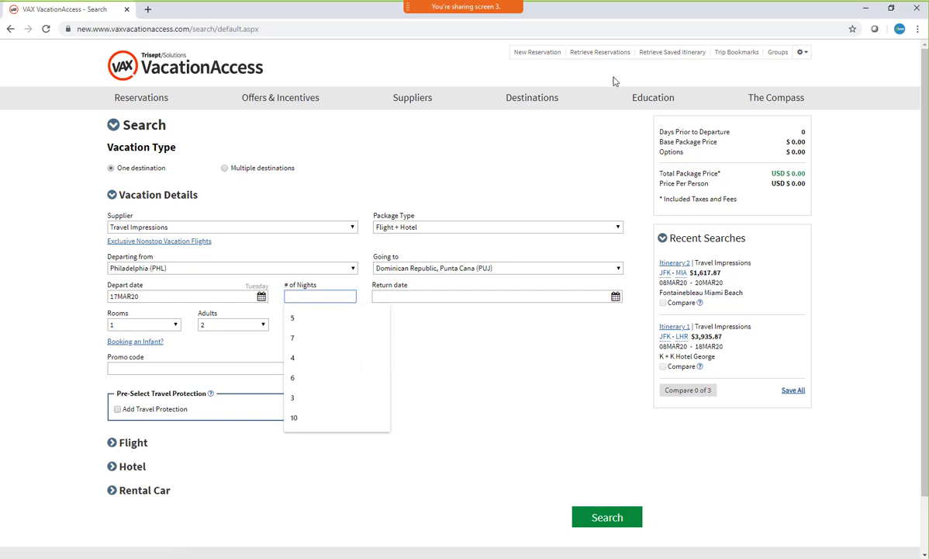
pyautogui.write('7')
pyautogui.press('Tab')
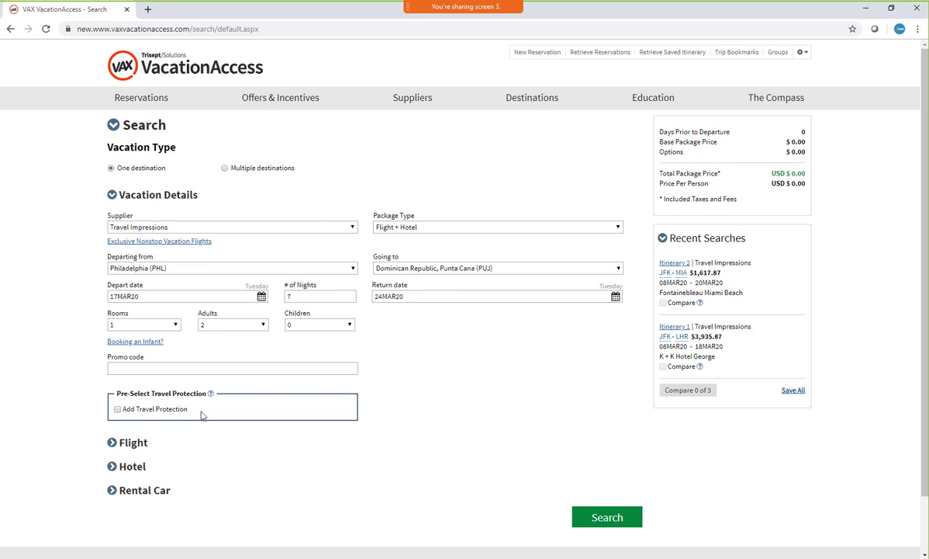
# Review the optional flight preferences of the vacation search and collapse them again
pyautogui.scroll(-1, 194, 419)
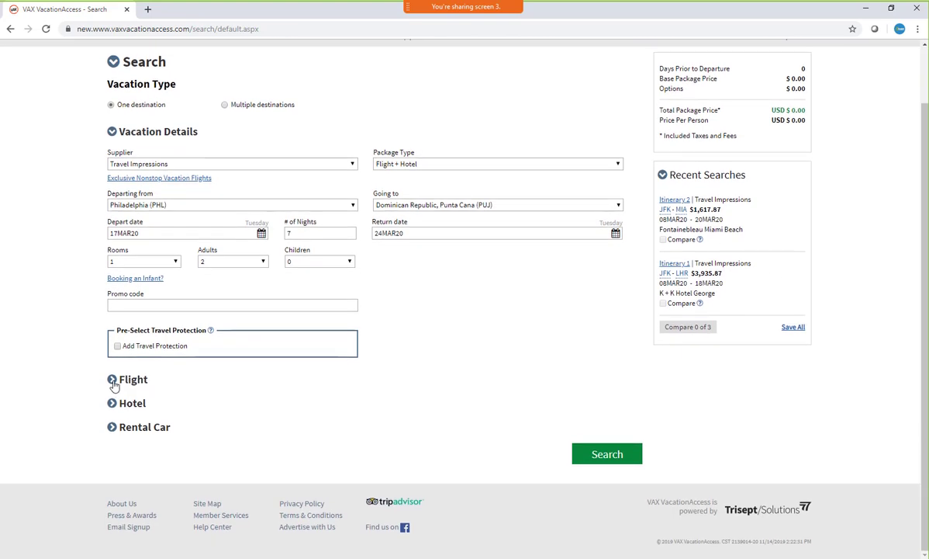
pyautogui.click(113, 381)
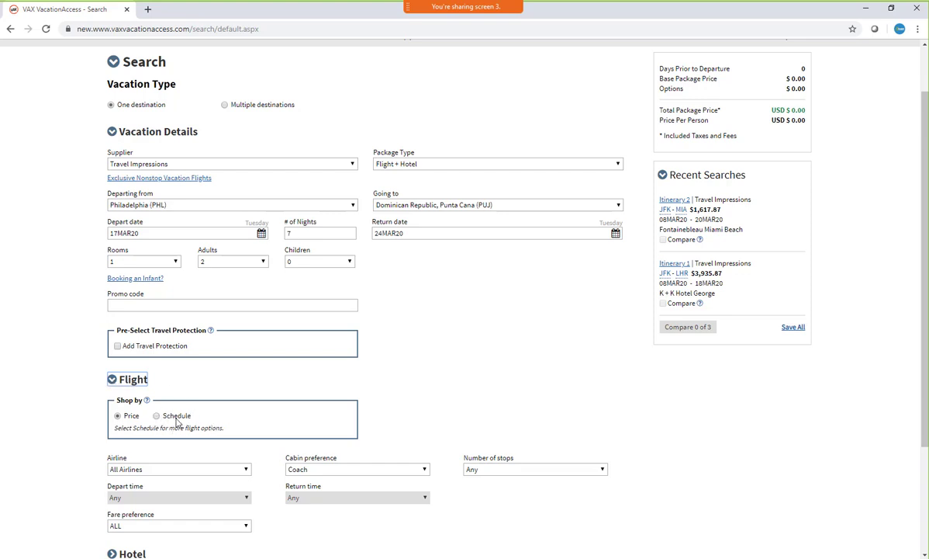
pyautogui.click(112, 379)
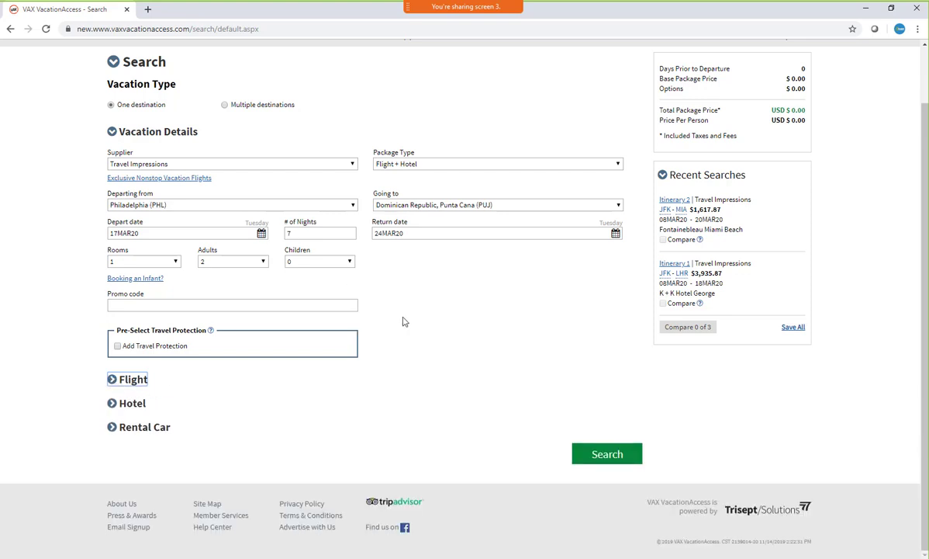
# Set the hotel check-in date to 20MAR20 for the Punta Cana trip and run the search
pyautogui.click(112, 410)
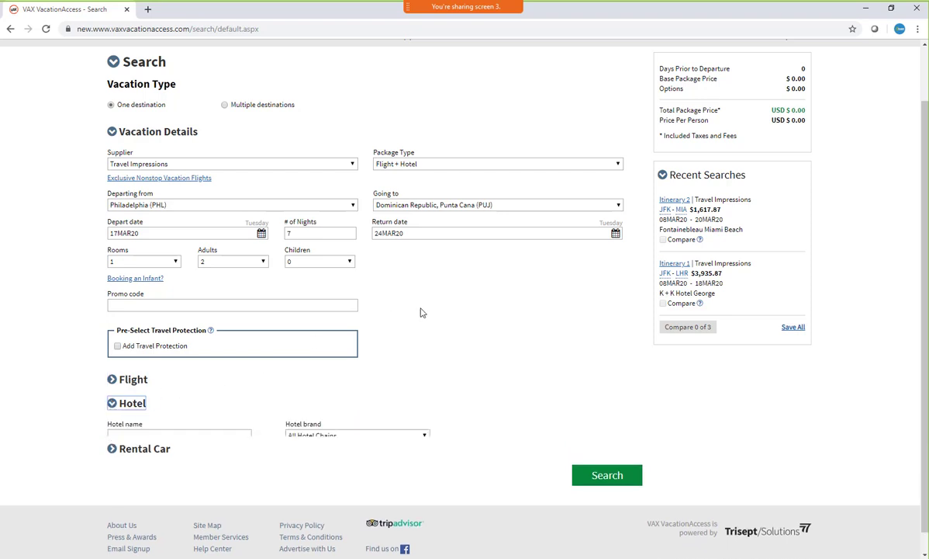
pyautogui.scroll(-1, 419, 311)
pyautogui.click(161, 382)
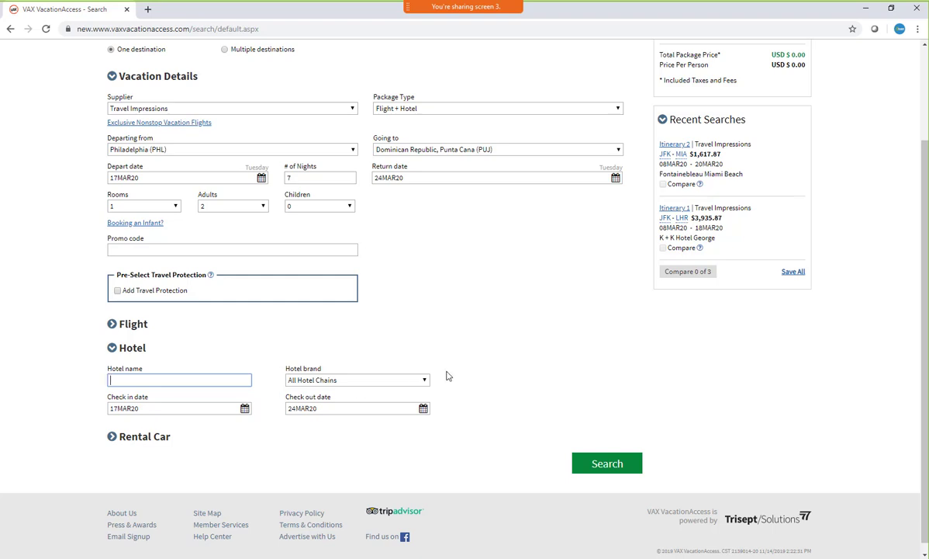
pyautogui.click(244, 408)
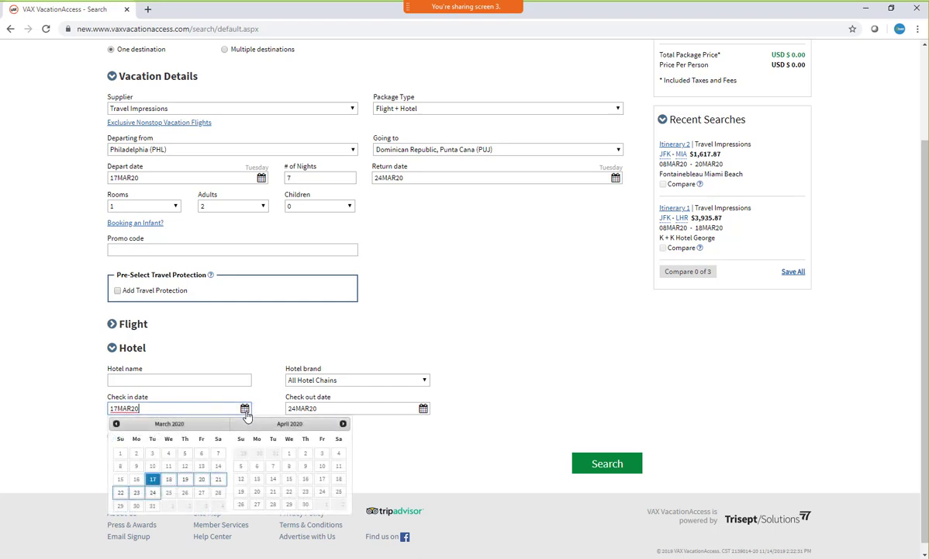
pyautogui.click(201, 479)
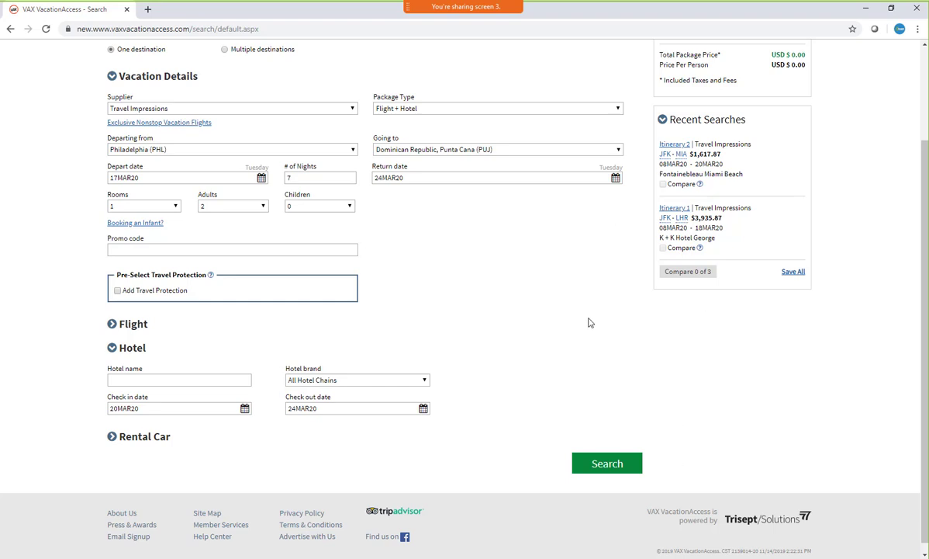
pyautogui.click(600, 468)
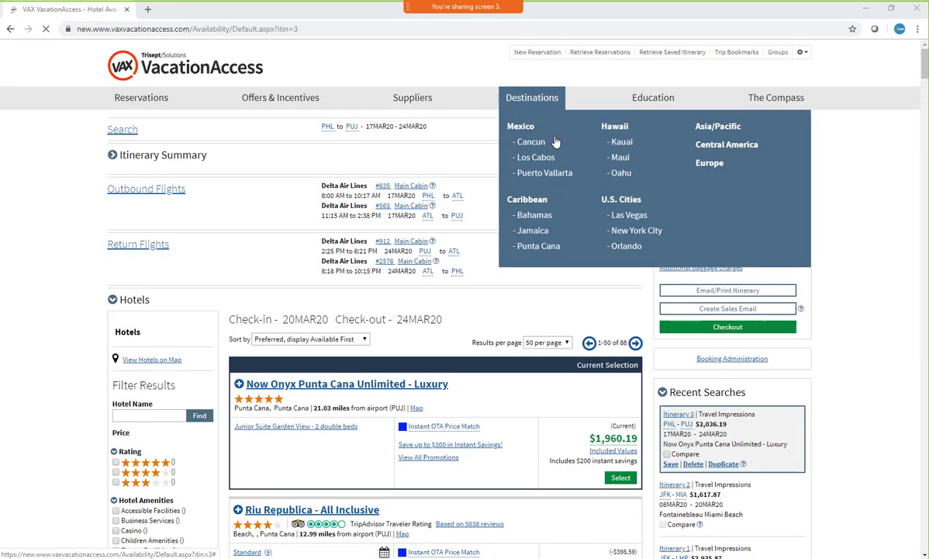
# Compare the outbound and return flight dates with the hotel check-in and check-out dates in the results
pyautogui.scroll(-2, 537, 185)
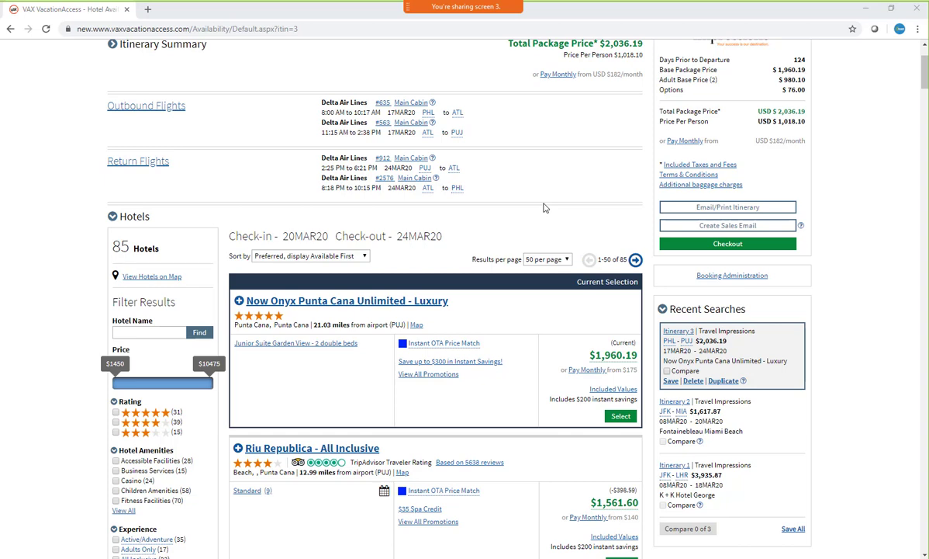
pyautogui.scroll(-1, 504, 147)
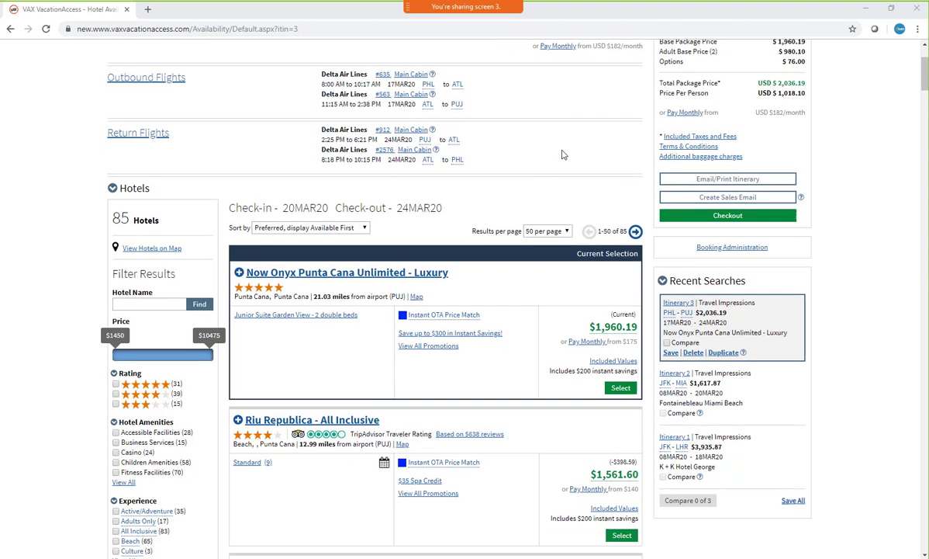
pyautogui.scroll(2, 560, 154)
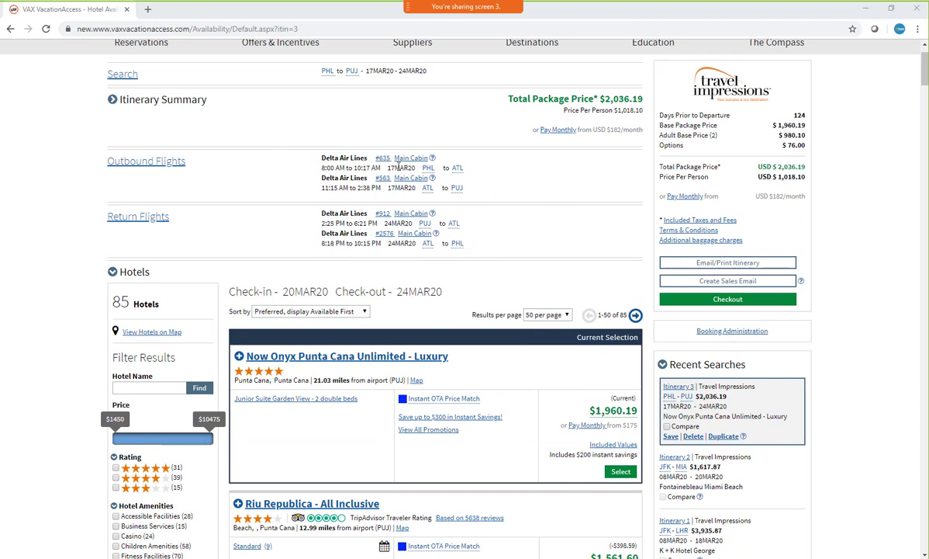
pyautogui.moveTo(387, 168); pyautogui.dragTo(415, 168)
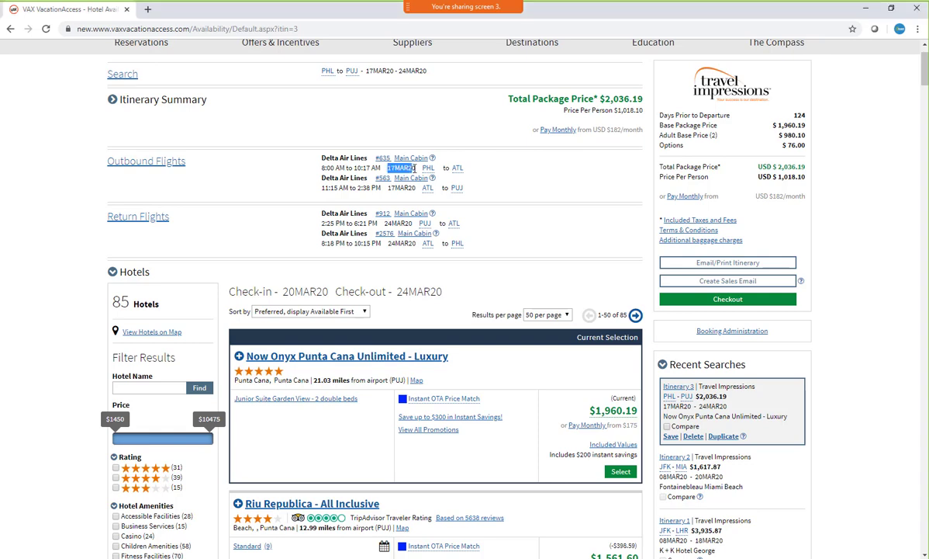
pyautogui.moveTo(384, 222); pyautogui.dragTo(412, 222)
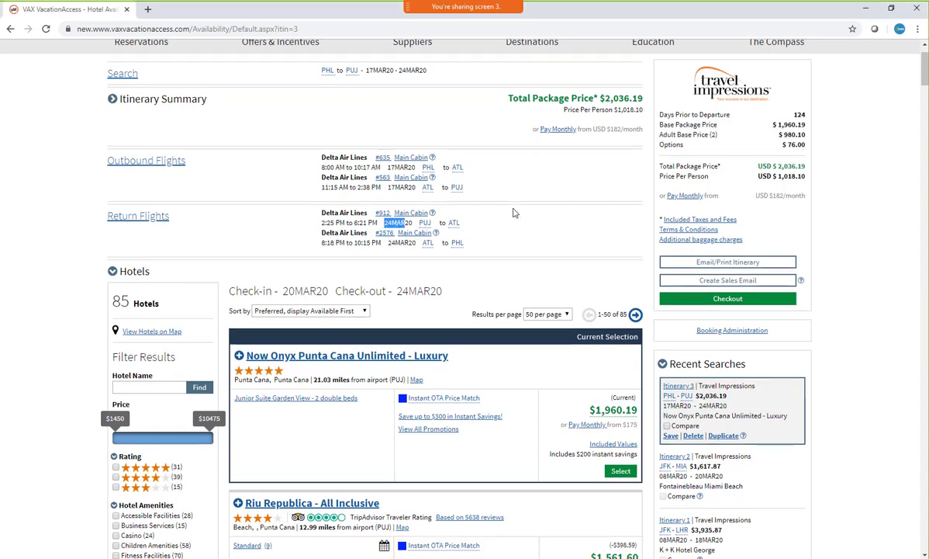
pyautogui.scroll(-2, 513, 212)
pyautogui.moveTo(289, 180); pyautogui.dragTo(441, 183)
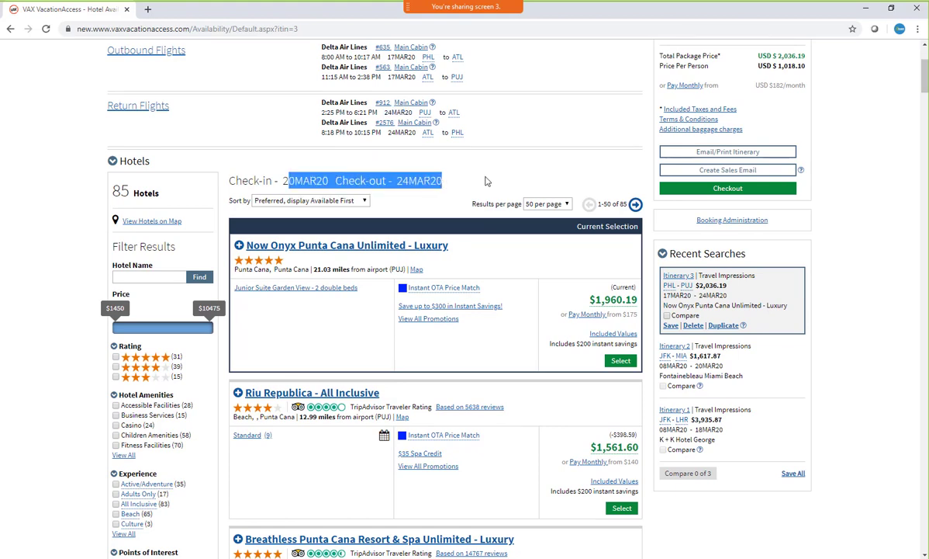
# Select the Now Onyx Punta Cana Unlimited - Luxury hotel and collapse the outbound flight list
pyautogui.scroll(-1, 486, 178)
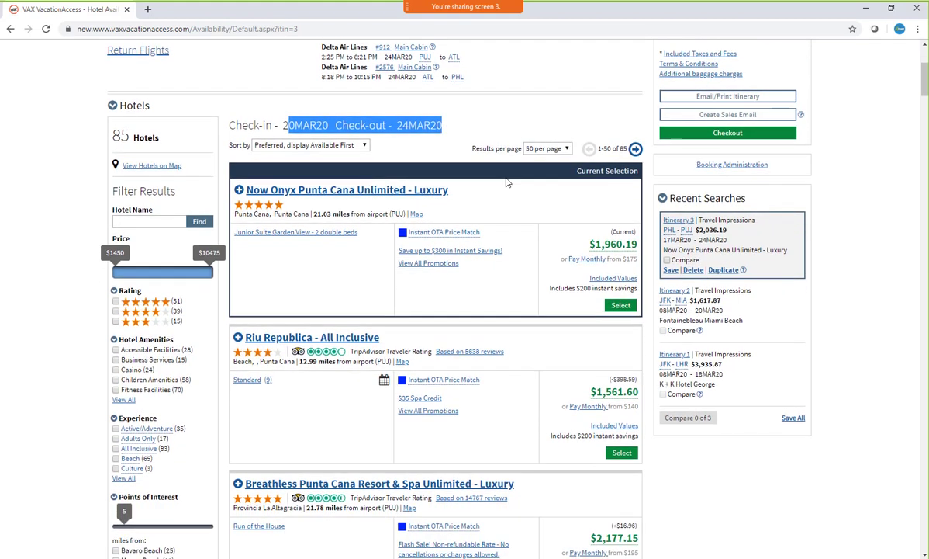
pyautogui.click(621, 306)
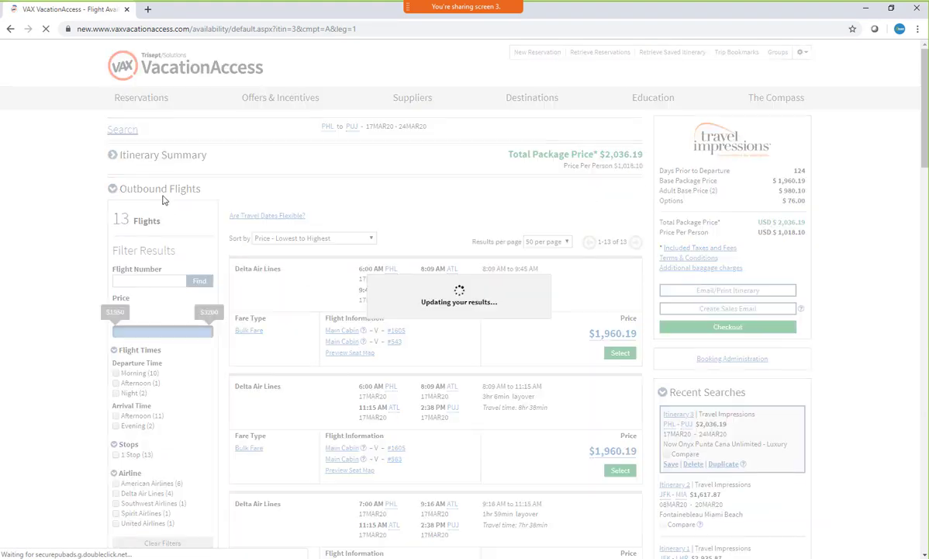
pyautogui.click(112, 185)
pyautogui.scroll(-2, 460, 183)
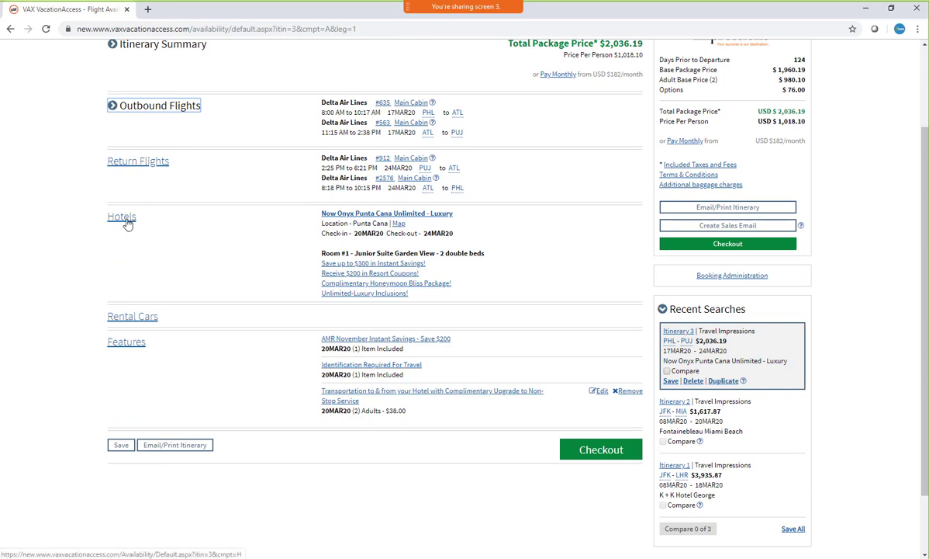
# Reopen the hotel results of the Punta Cana itinerary and return to its search form
pyautogui.click(126, 222)
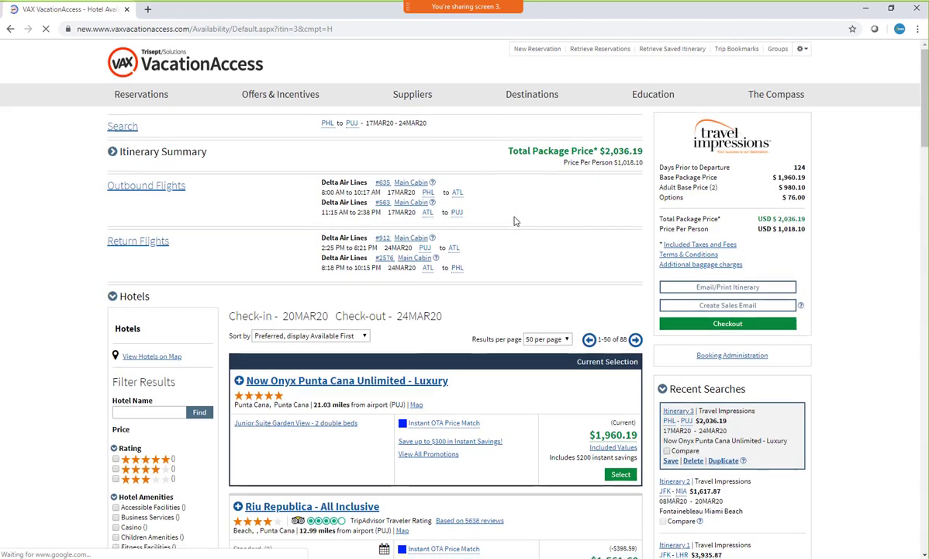
pyautogui.scroll(-5, 139, 256)
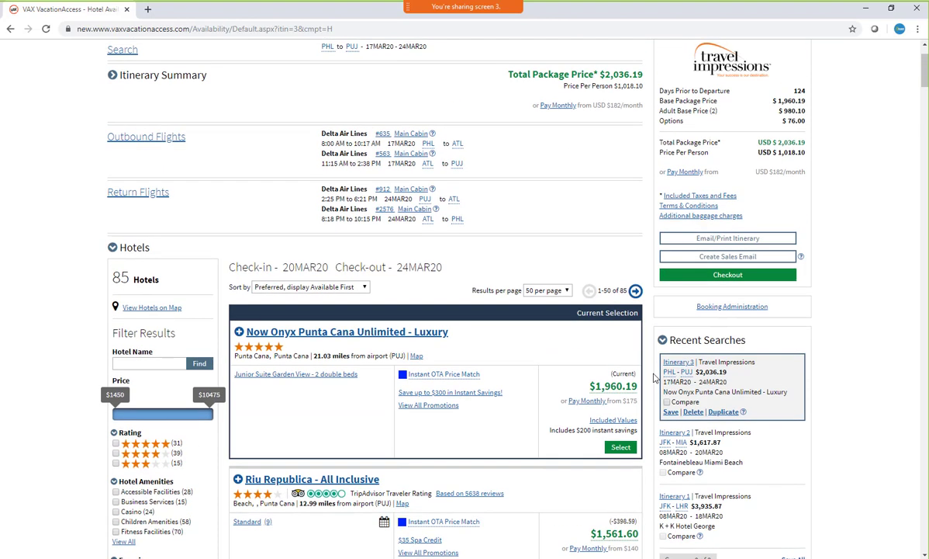
pyautogui.scroll(1, 654, 378)
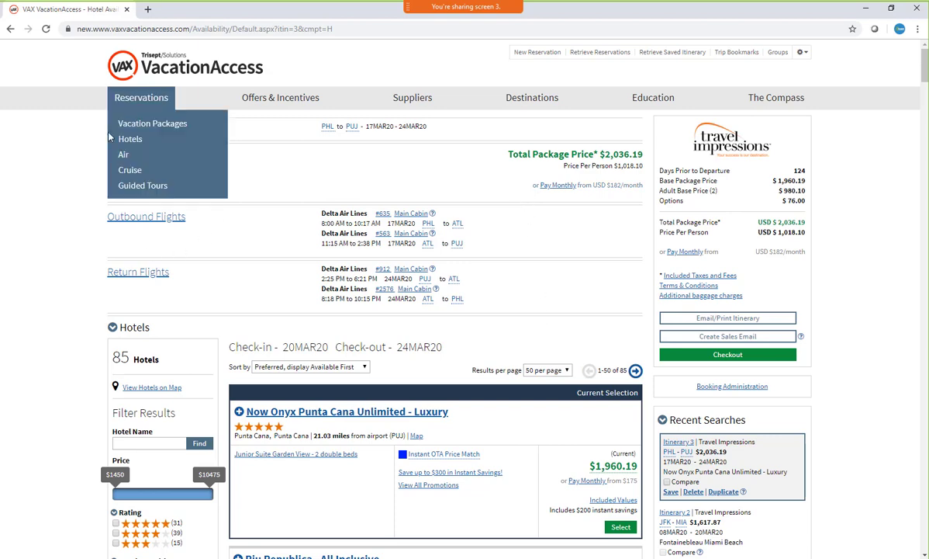
pyautogui.click(122, 129)
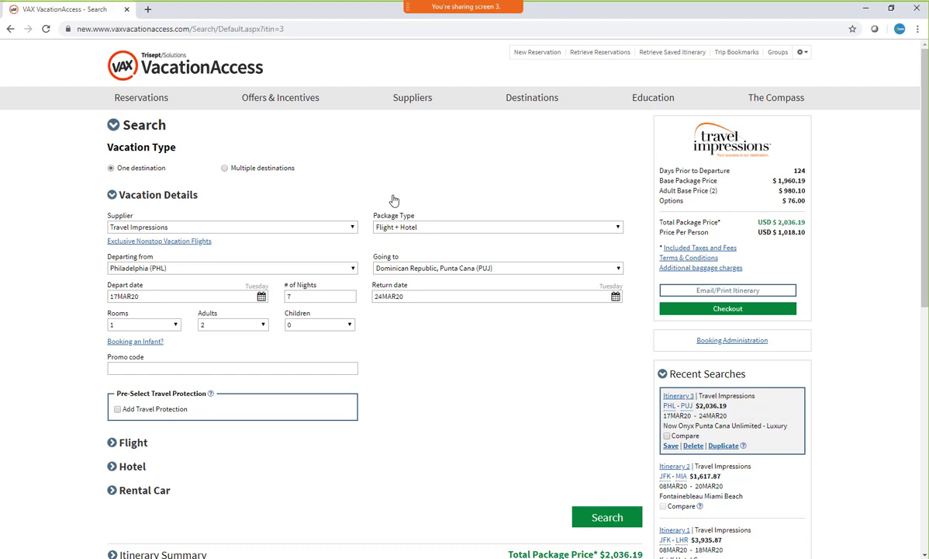
# Retrieve an existing reservation by entering its reservation number
pyautogui.click(589, 53)
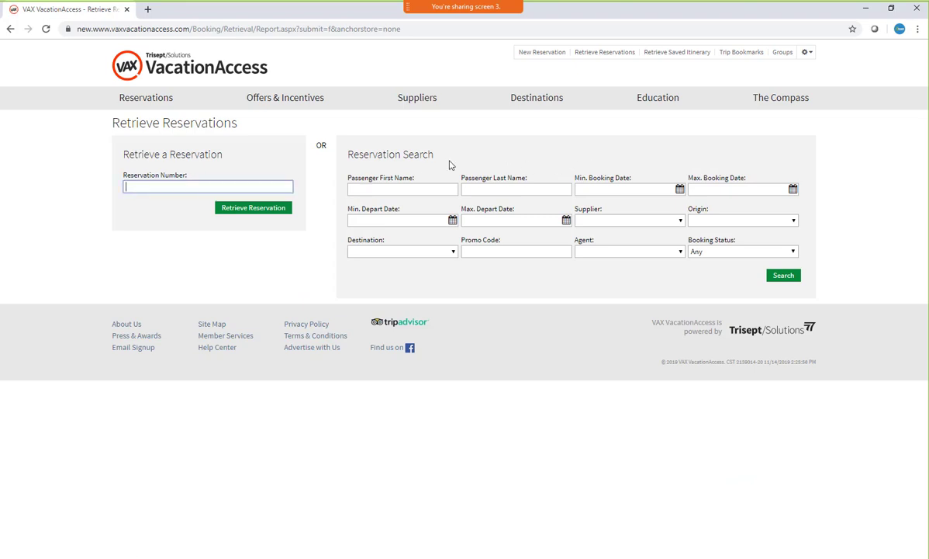
pyautogui.write('ca')
pyautogui.press('BackSpace')
pyautogui.press('BackSpace')
pyautogui.write('43')
pyautogui.press('Return')
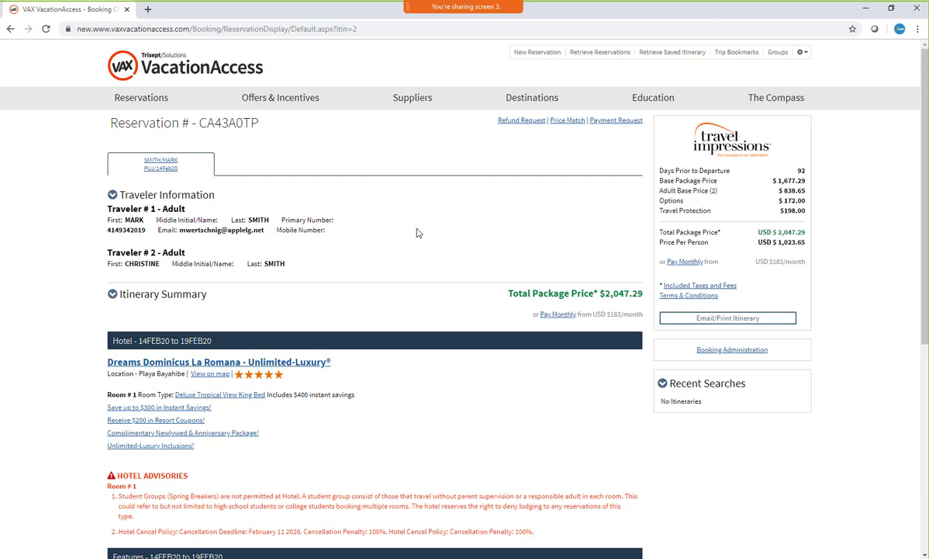
# Enter flight number ua1025 in the reservation's flight information
pyautogui.scroll(-6, 417, 231)
pyautogui.scroll(-1, 417, 231)
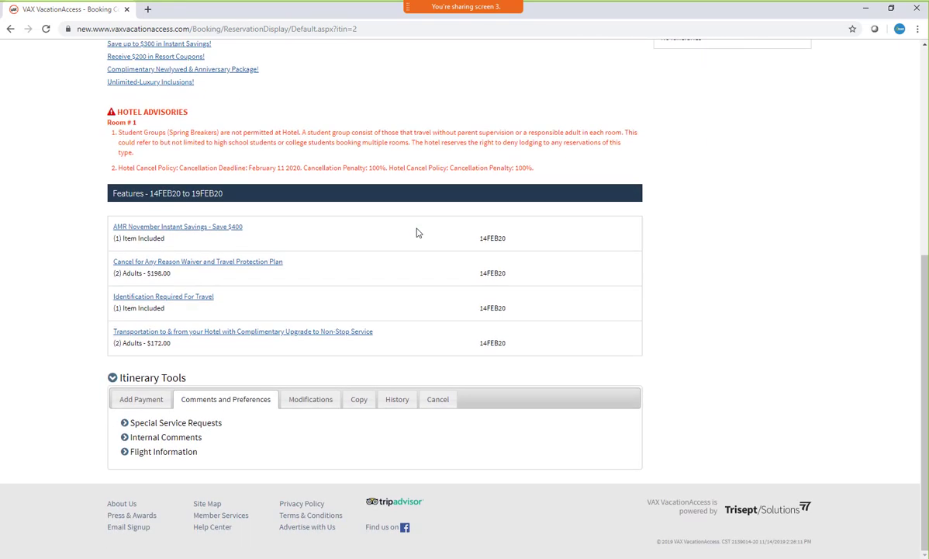
pyautogui.click(129, 452)
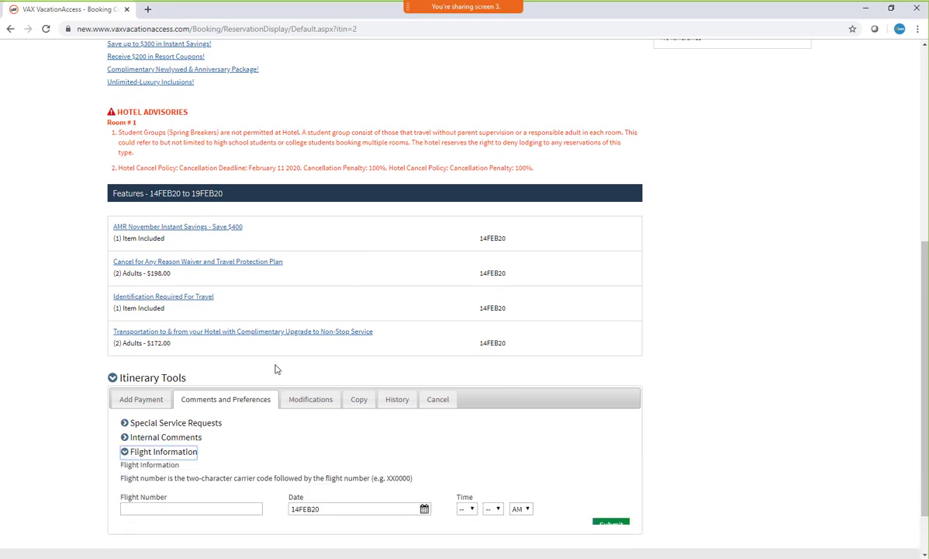
pyautogui.click(178, 507)
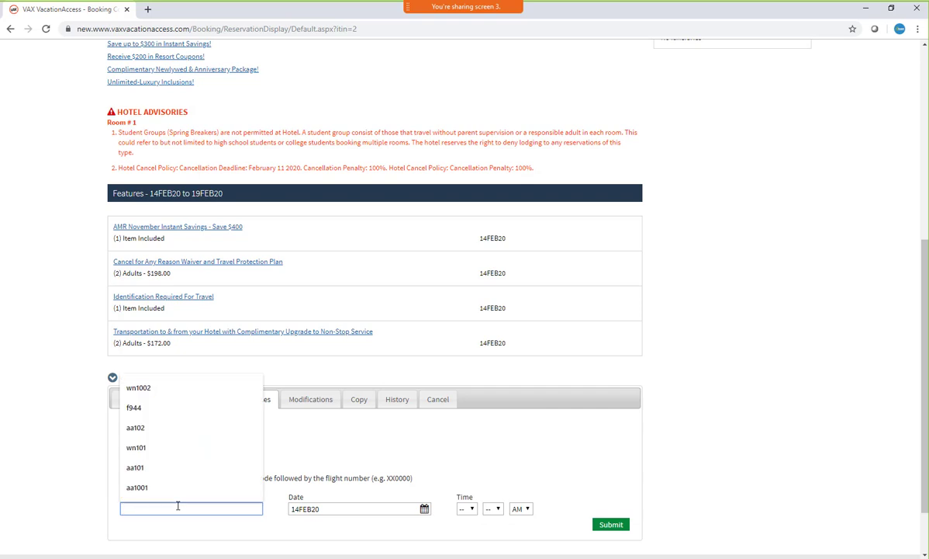
pyautogui.write('ua')
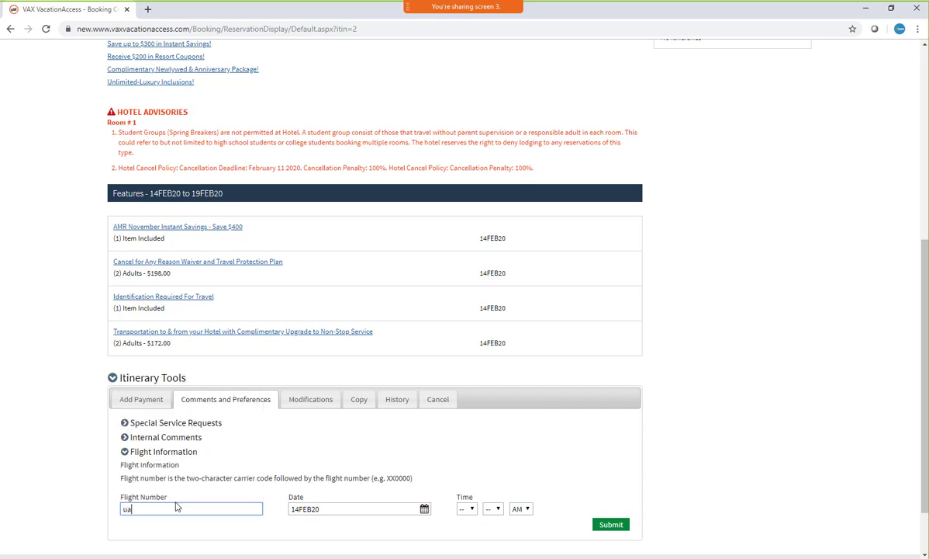
pyautogui.write('1025')
# Set the flight time to 09:31 AM and submit the flight information to the reservation
pyautogui.click(466, 508)
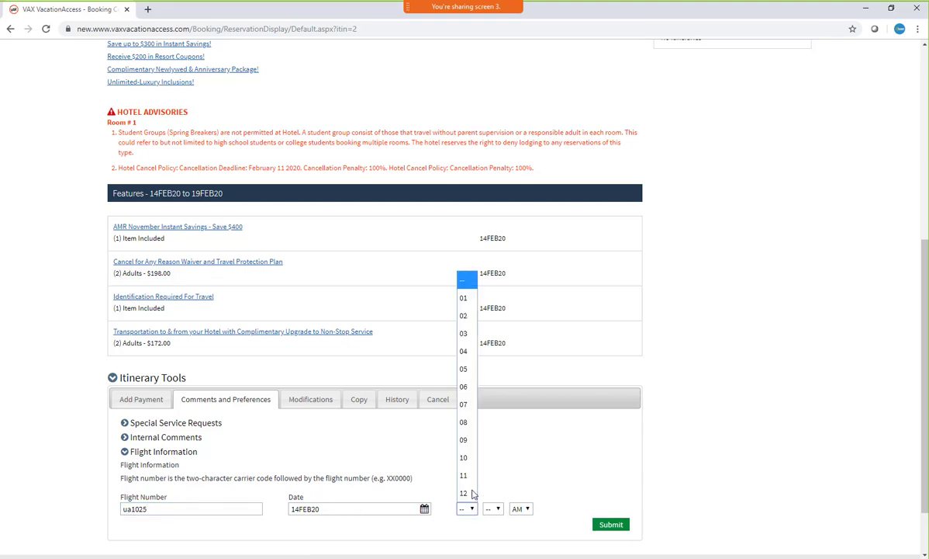
pyautogui.click(472, 440)
pyautogui.click(492, 509)
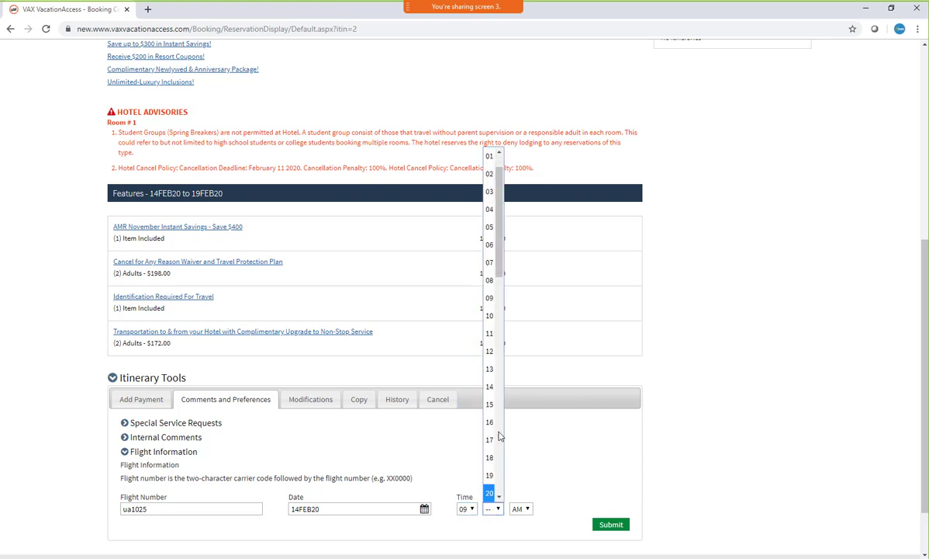
pyautogui.scroll(-3, 499, 437)
pyautogui.click(491, 467)
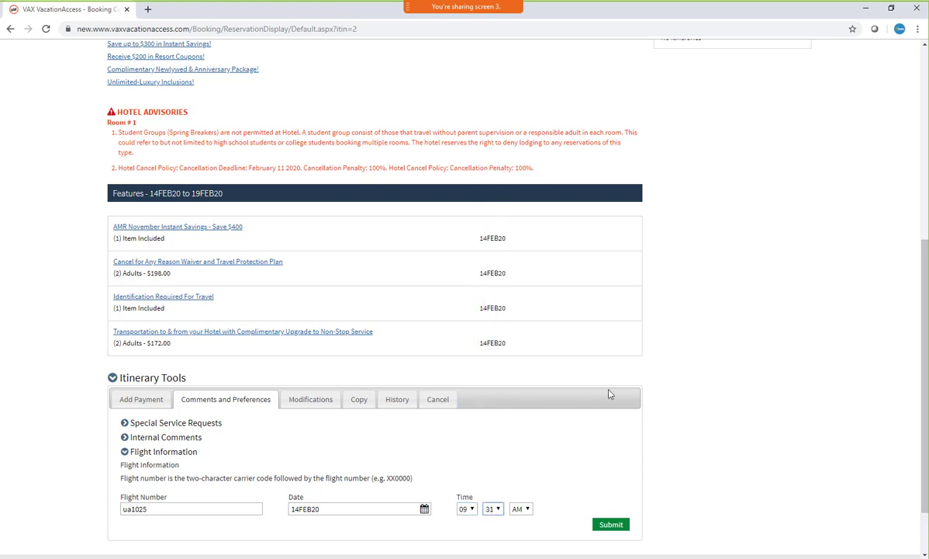
pyautogui.click(612, 526)
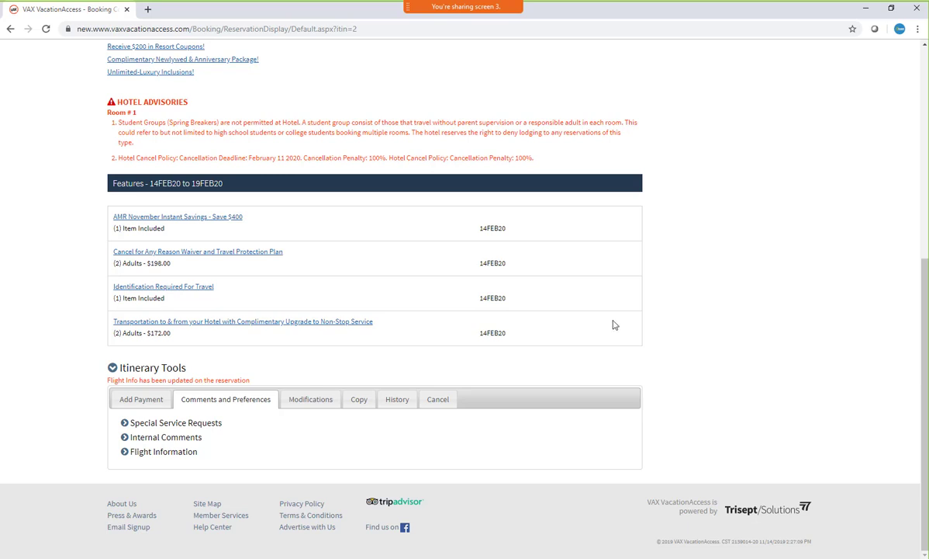
# Check the comment history for the submitted flight details and return to the reservation's comments and preferences
pyautogui.click(394, 403)
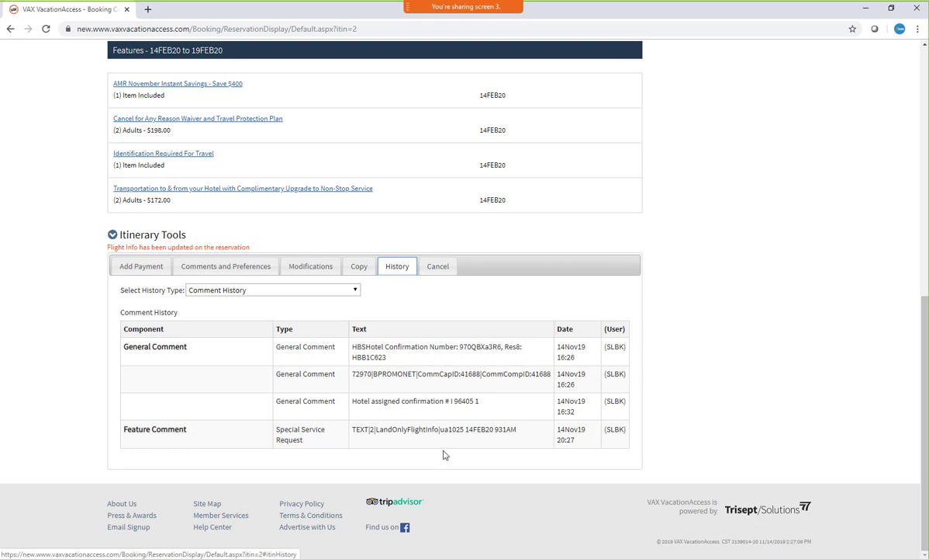
pyautogui.moveTo(377, 429); pyautogui.dragTo(518, 429)
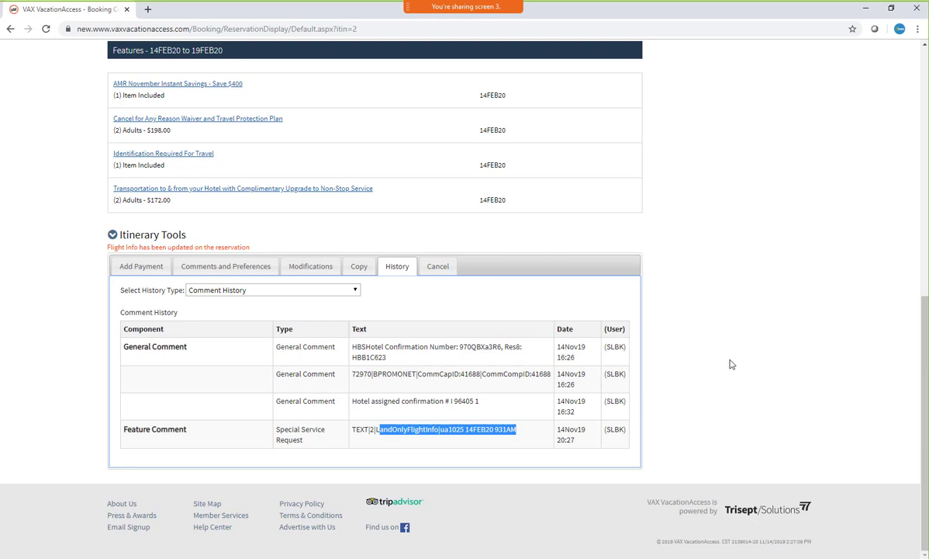
pyautogui.scroll(2, 719, 363)
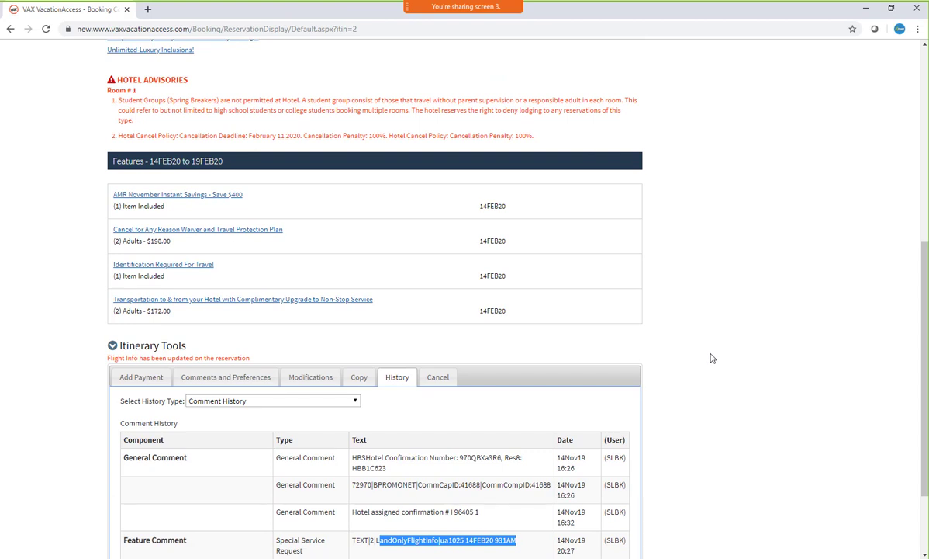
pyautogui.click(224, 378)
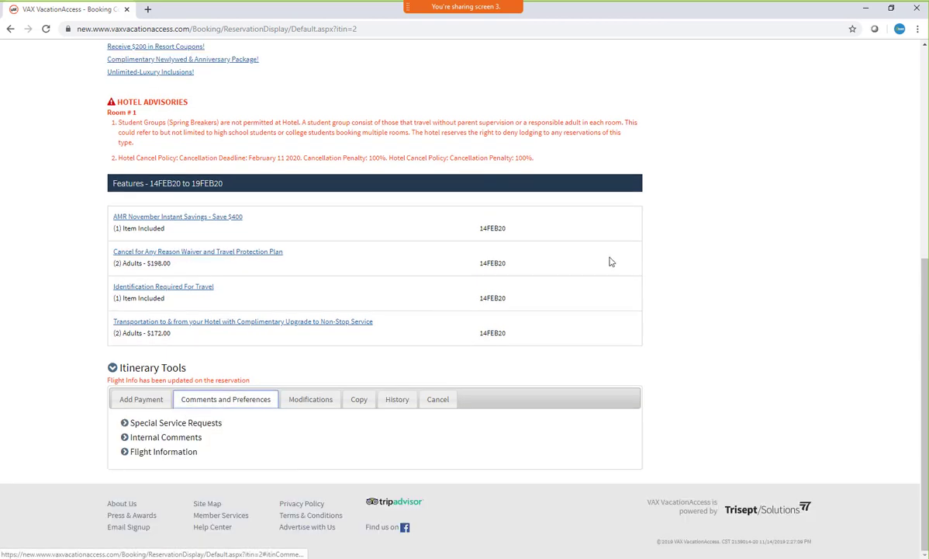
# Submit a special service request with the remark "traveling with booking xyz" for the non-stop hotel transportation add-on
pyautogui.click(124, 422)
pyautogui.scroll(-2, 644, 233)
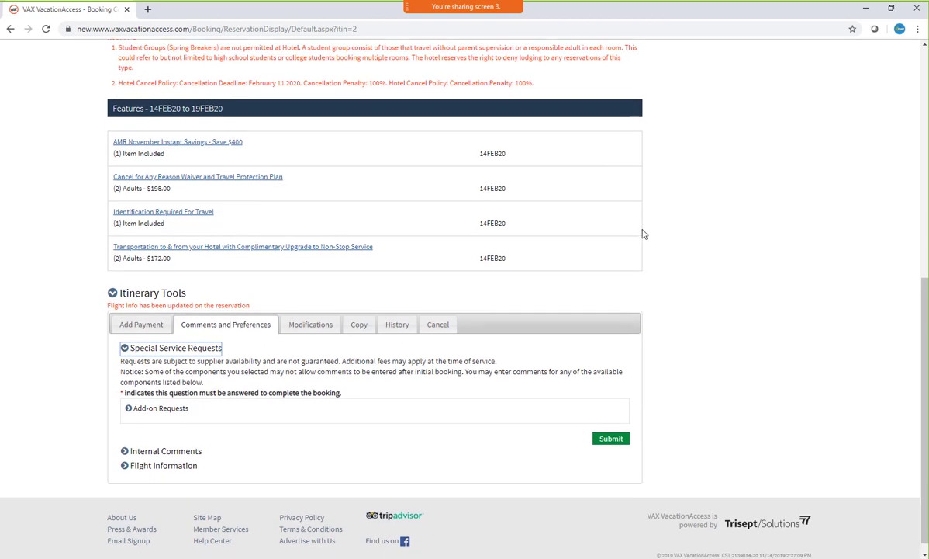
pyautogui.click(129, 394)
pyautogui.scroll(-3, 263, 350)
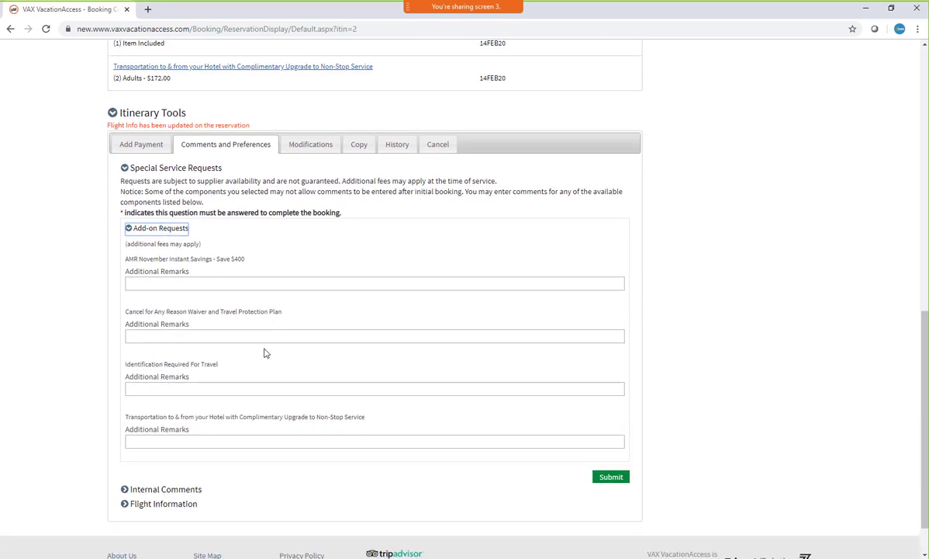
pyautogui.click(197, 442)
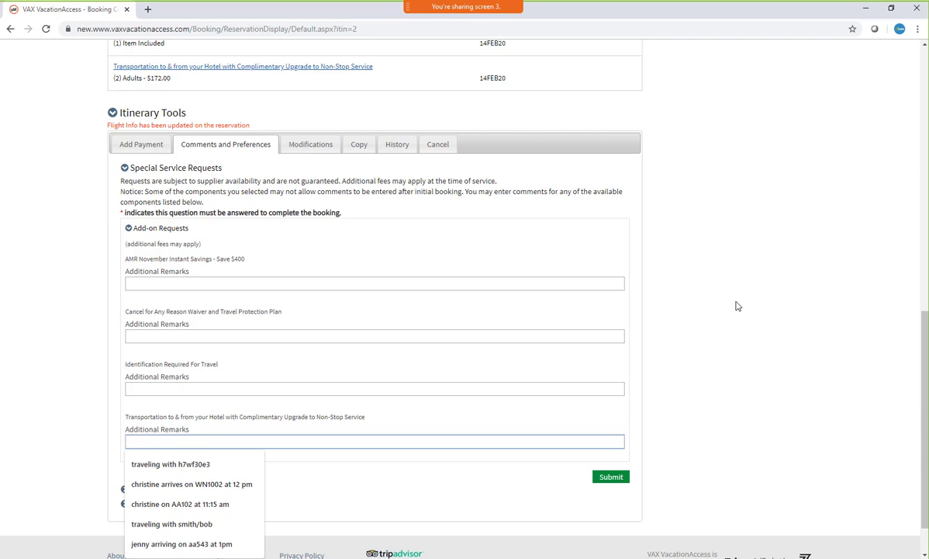
pyautogui.write('traveling with ')
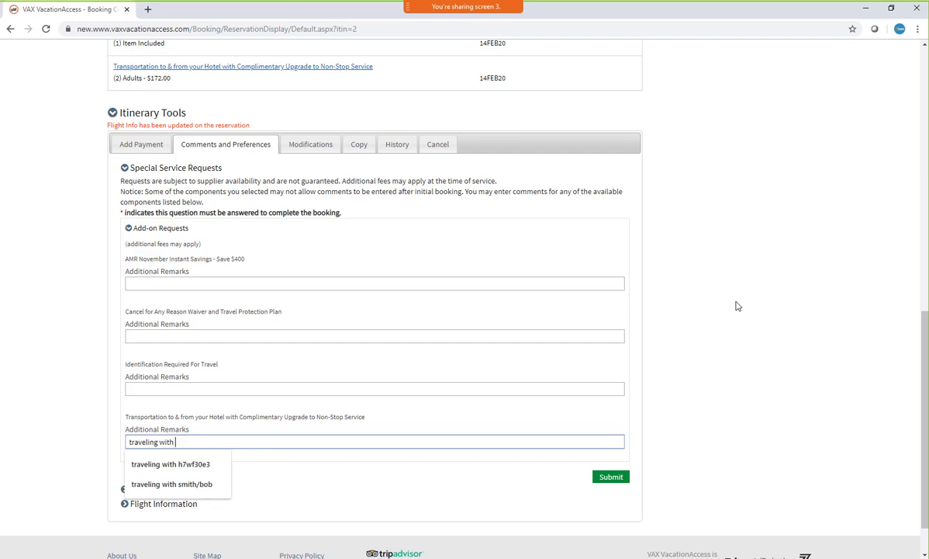
pyautogui.write('booking xyz')
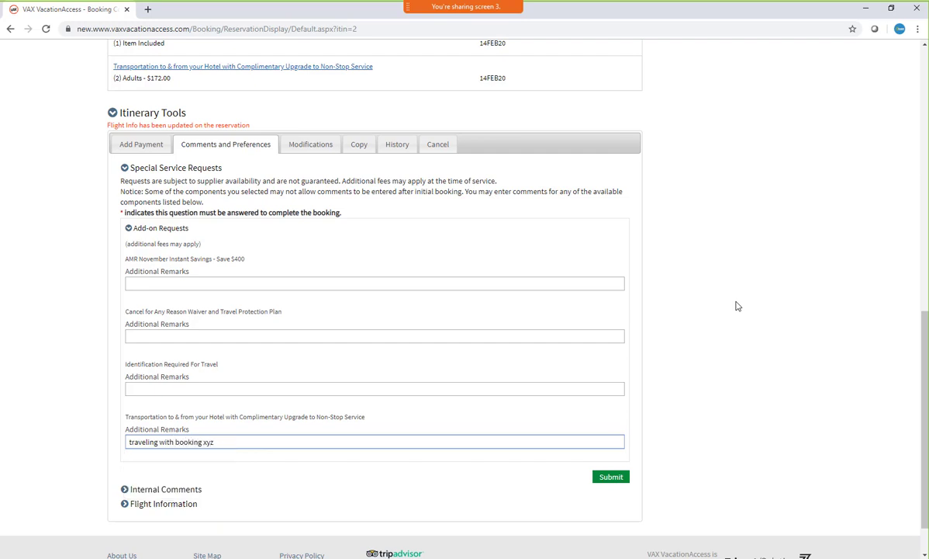
pyautogui.click(611, 477)
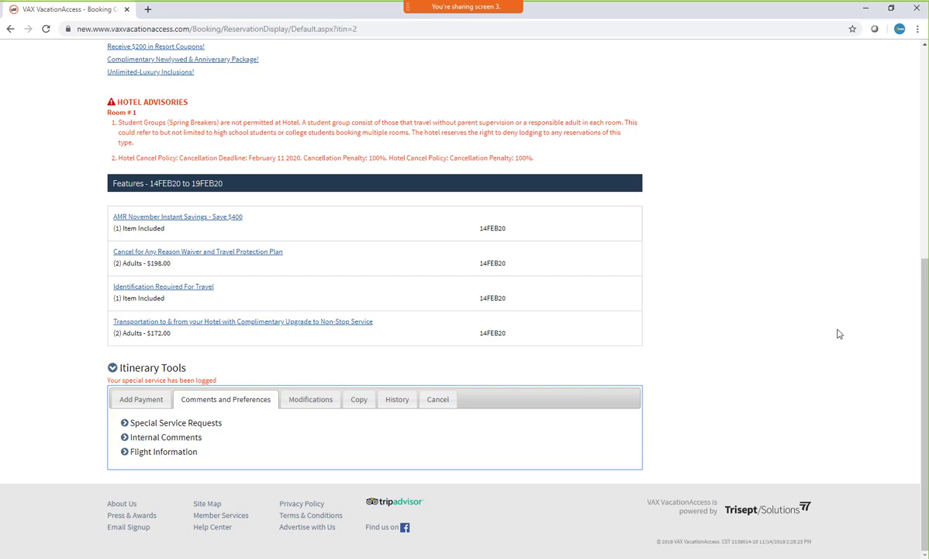
# Review the reservation's modification options and the notice on special service requests, including the required-question note
pyautogui.click(324, 398)
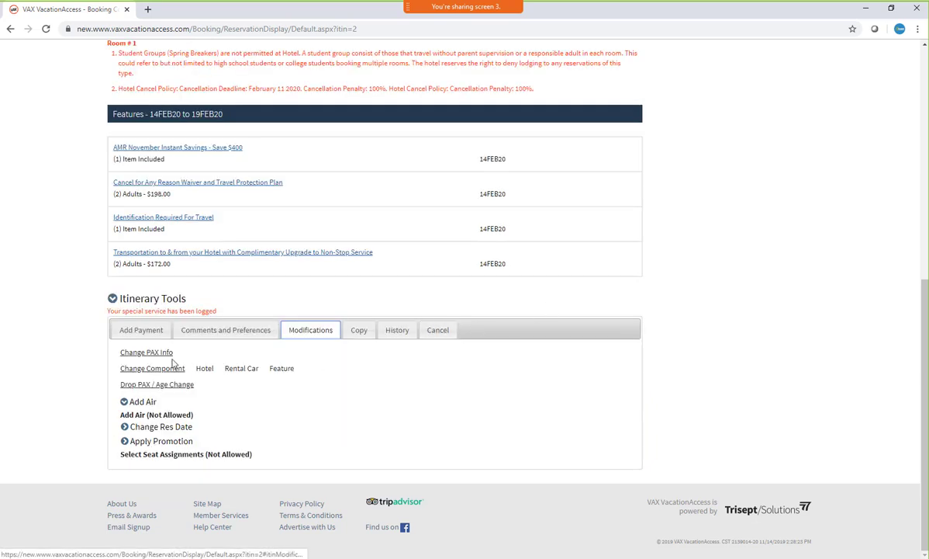
pyautogui.click(245, 332)
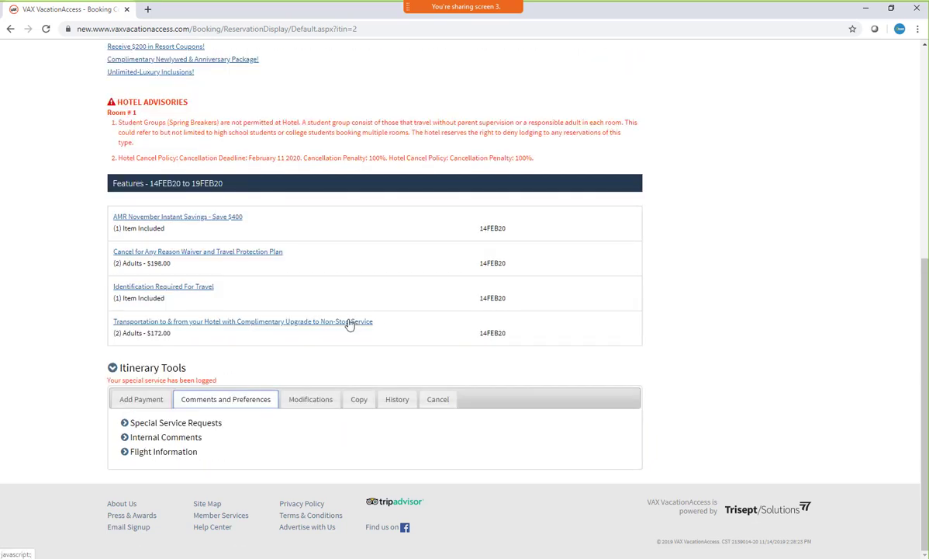
pyautogui.click(134, 417)
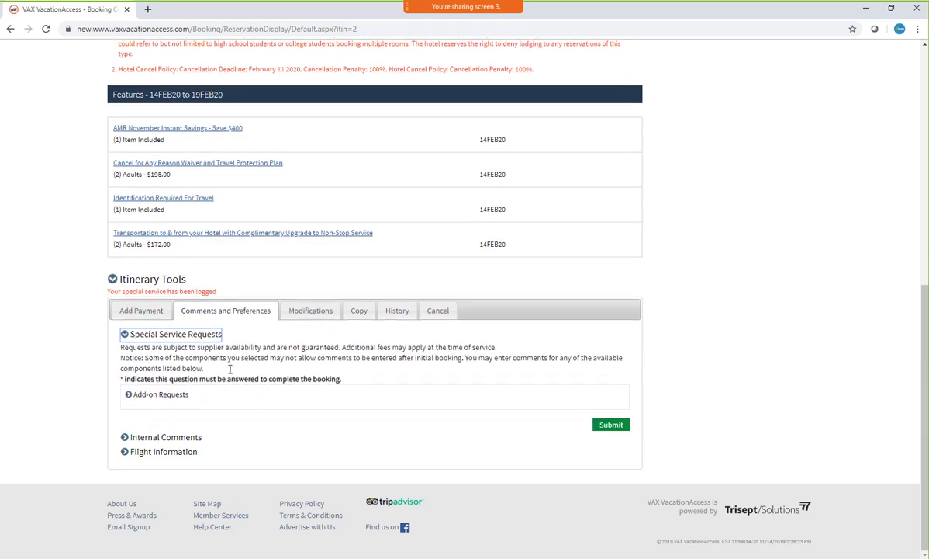
pyautogui.moveTo(122, 379); pyautogui.dragTo(170, 381)
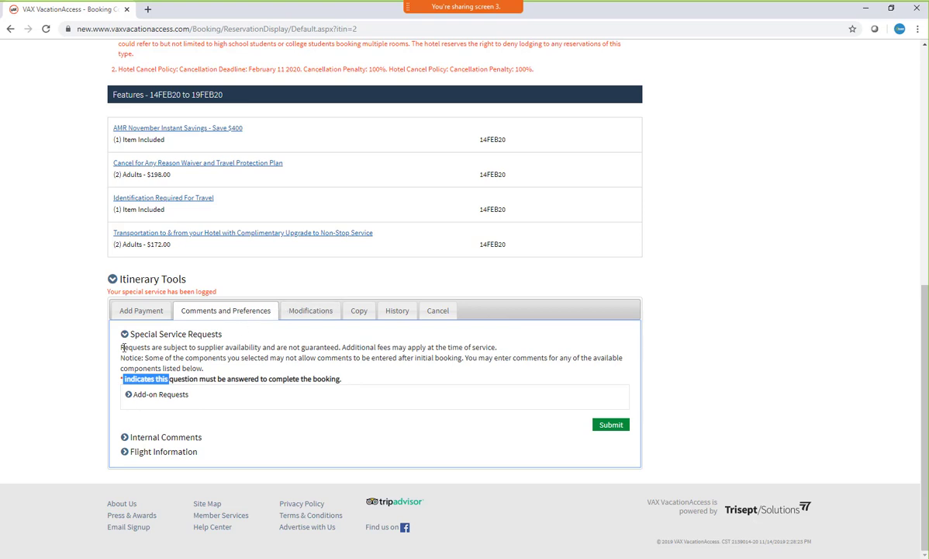
pyautogui.click(124, 335)
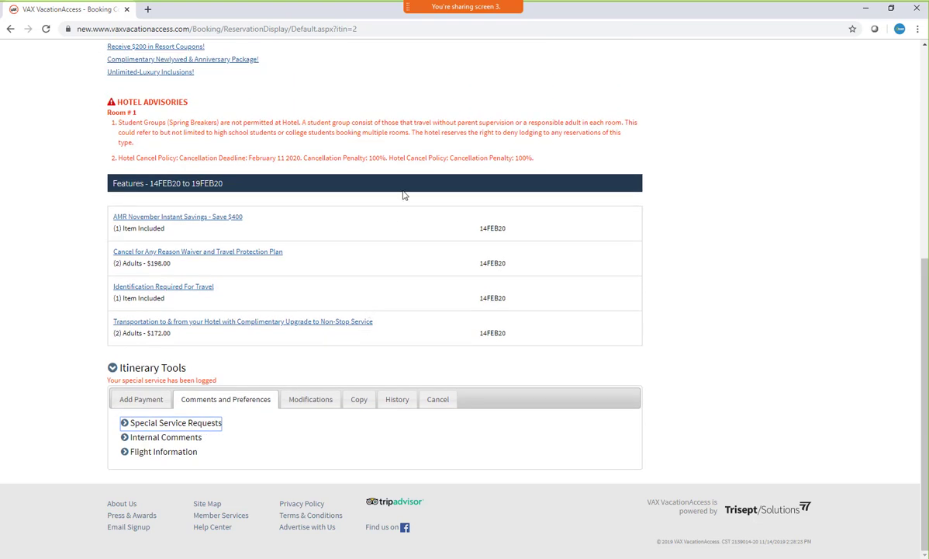
pyautogui.scroll(2, 356, 238)
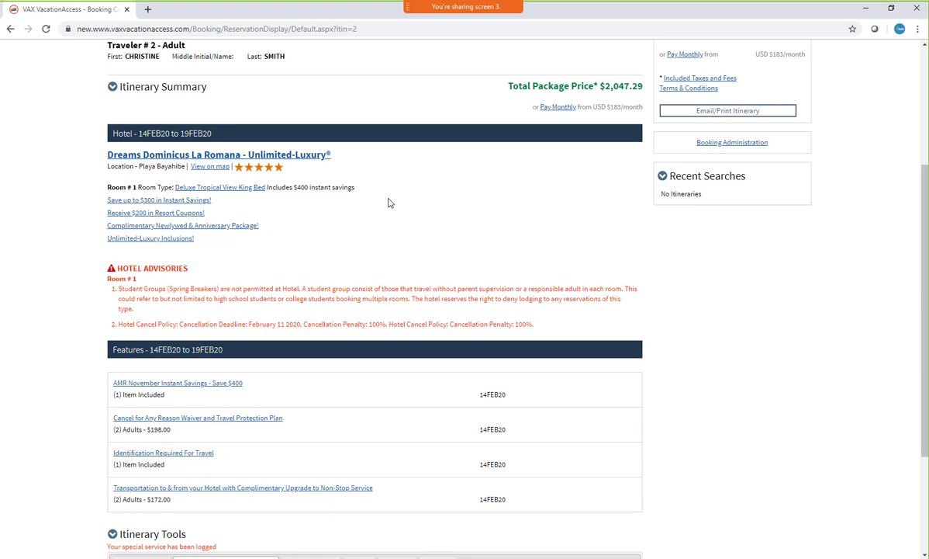
pyautogui.scroll(-2, 375, 202)
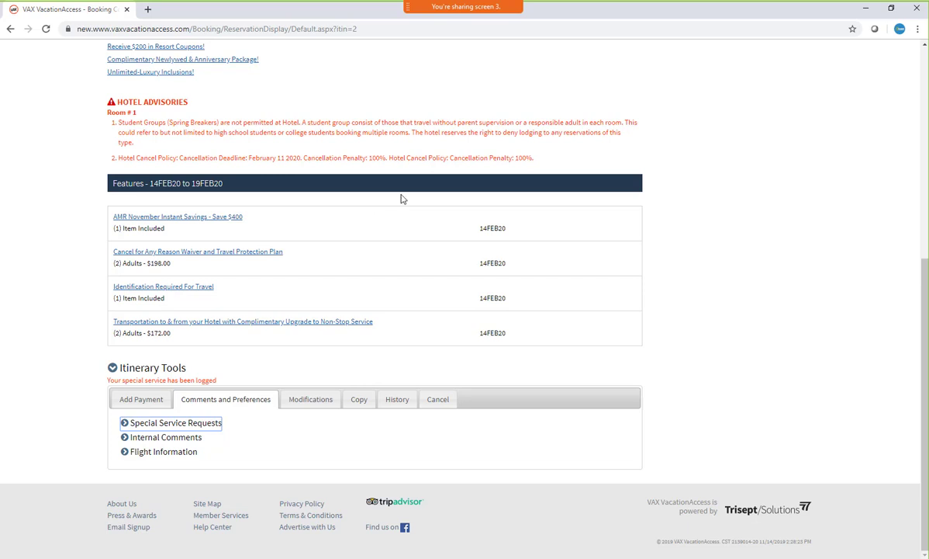
# Start a component change on the reservation and open its alternative hotel options
pyautogui.scroll(2, 504, 232)
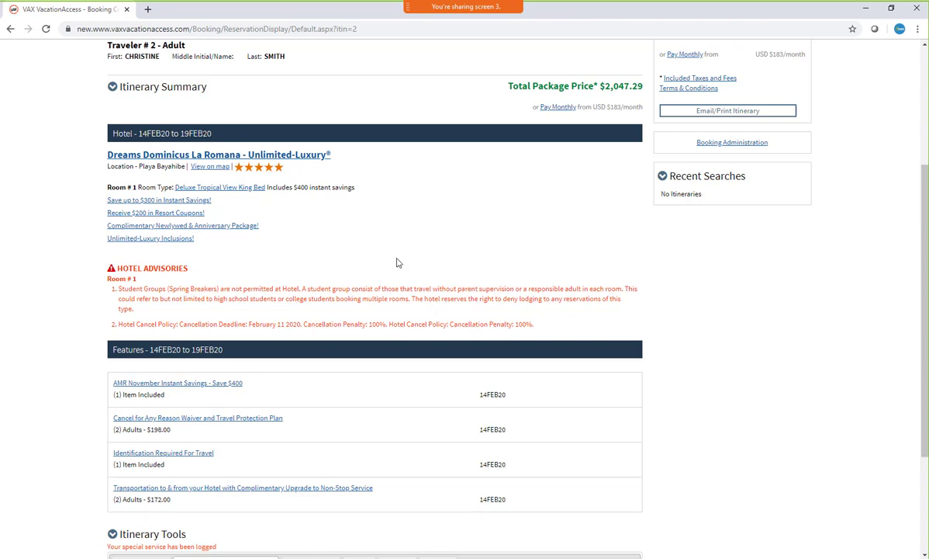
pyautogui.scroll(-3, 372, 256)
pyautogui.click(305, 407)
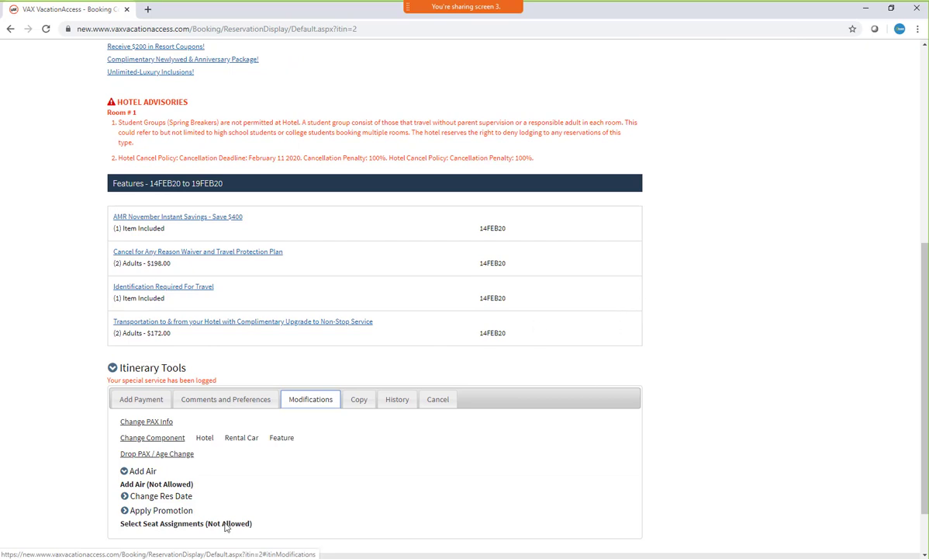
pyautogui.click(151, 438)
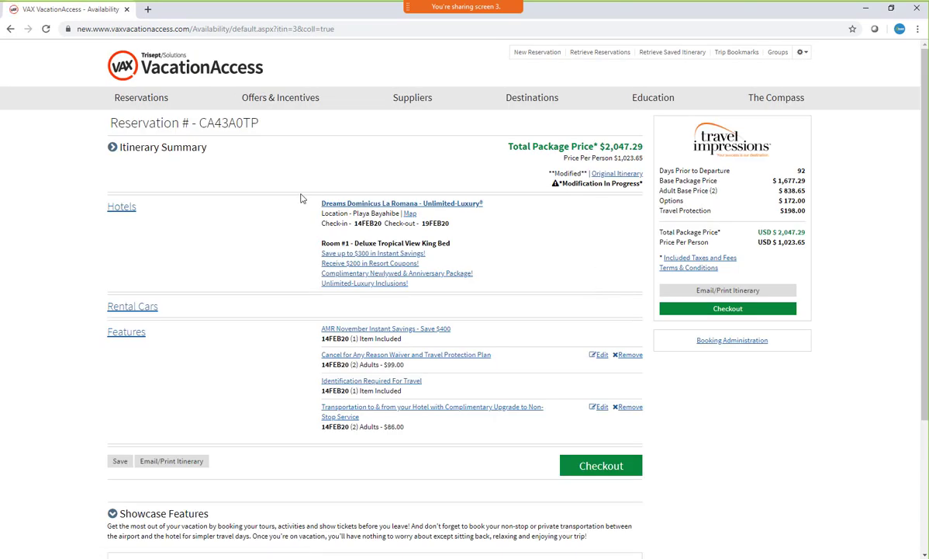
pyautogui.click(121, 207)
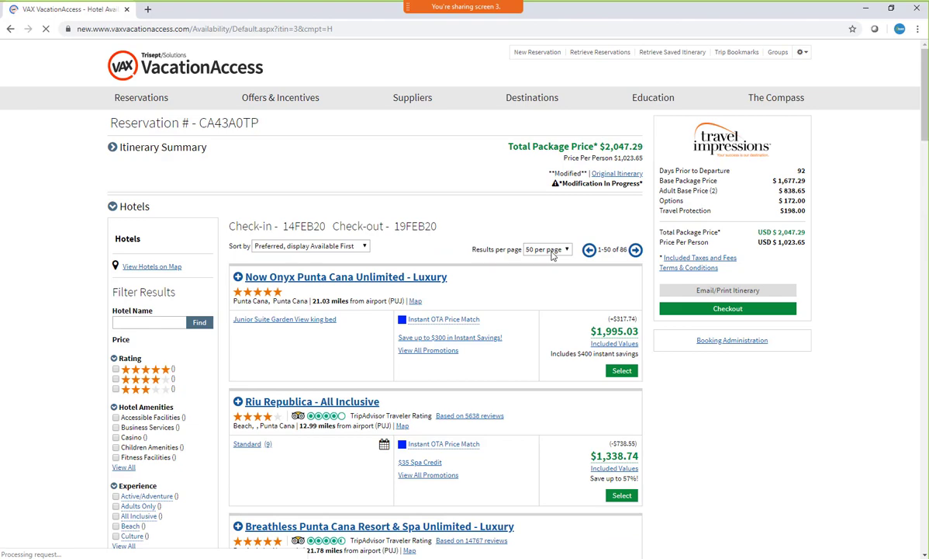
# Examine the other room types offered for the currently selected Dreams Dominicus La Romana hotel
pyautogui.scroll(-3, 554, 252)
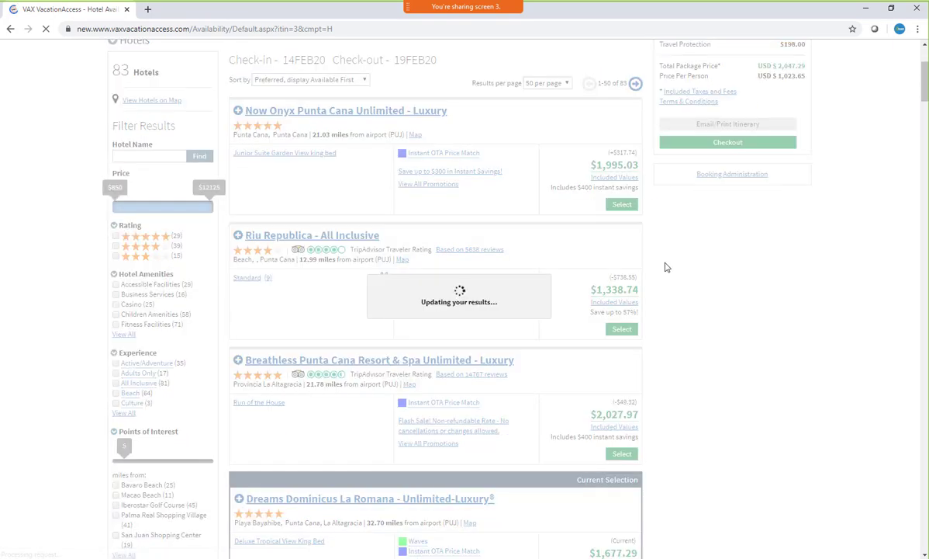
pyautogui.scroll(-1, 665, 266)
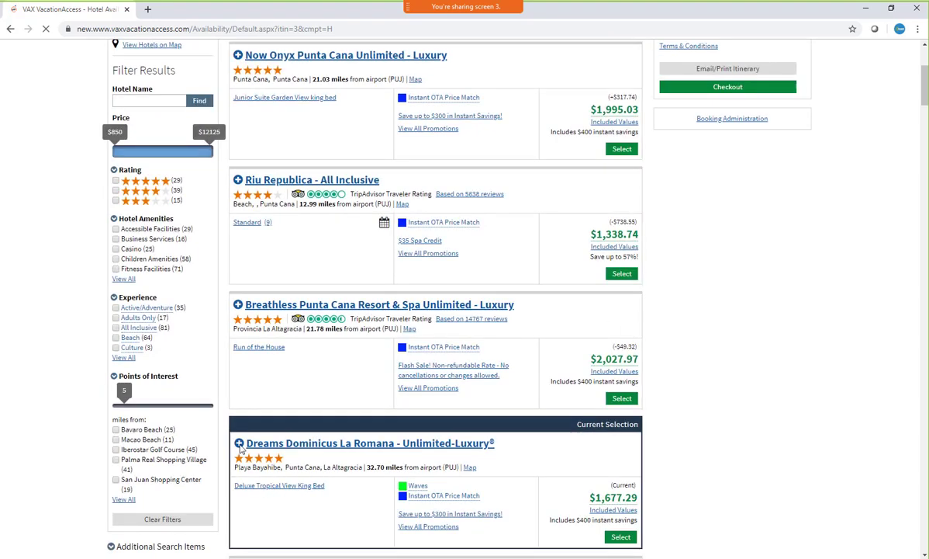
pyautogui.click(239, 444)
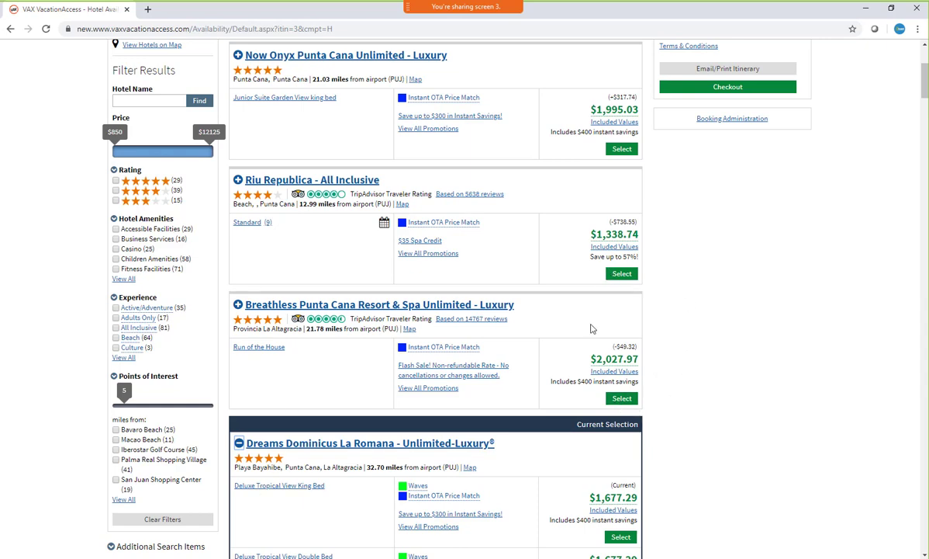
pyautogui.scroll(-3, 667, 299)
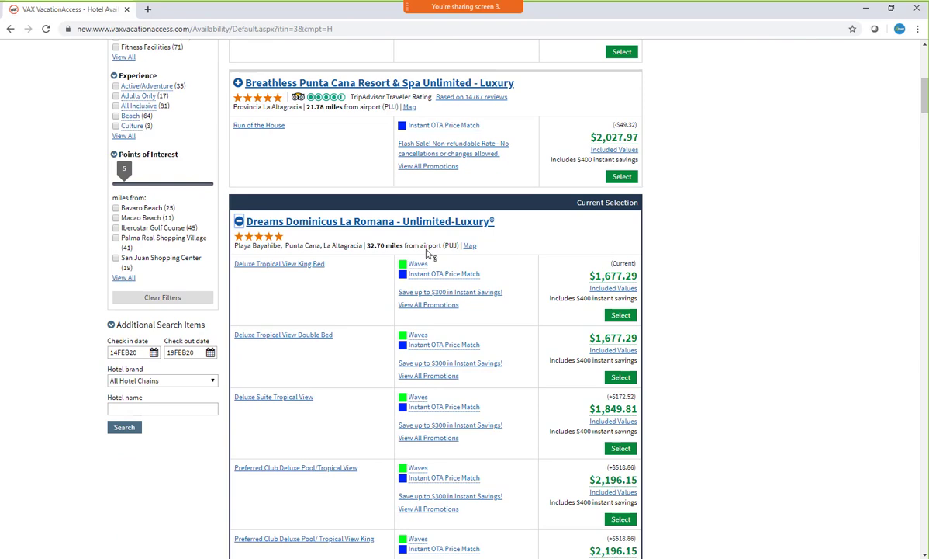
pyautogui.click(239, 221)
pyautogui.scroll(-1, 661, 231)
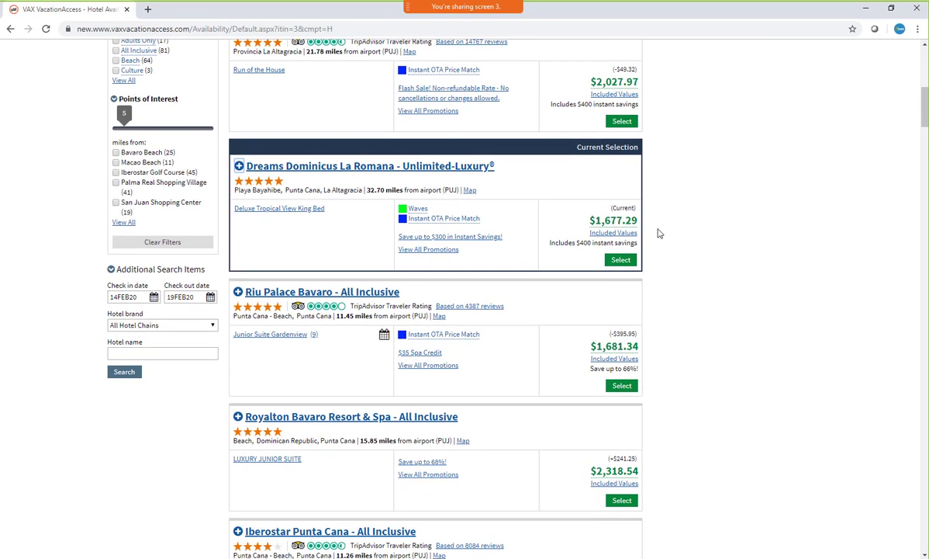
# Replace the hotel with Now Onyx Punta Cana Unlimited - Luxury in the Junior Suite Garden View king bed room
pyautogui.scroll(-3, 698, 218)
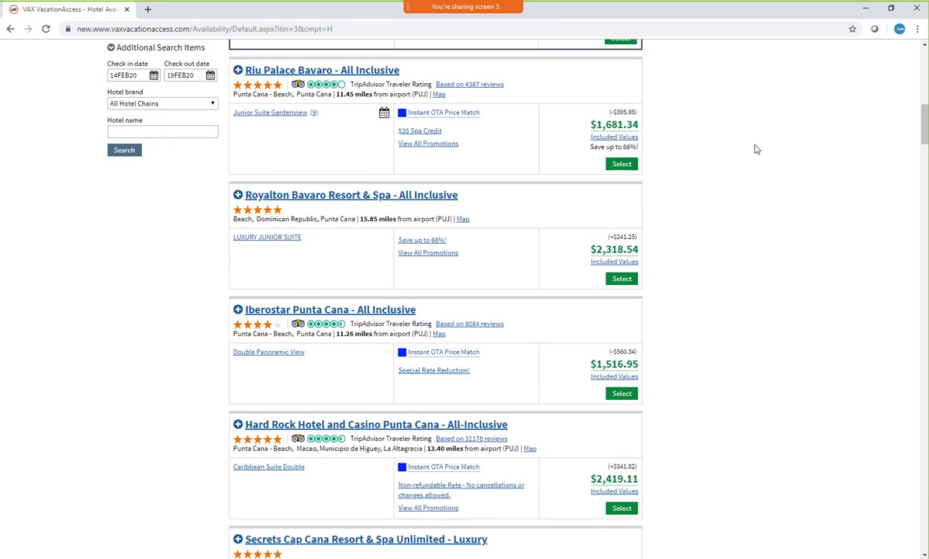
pyautogui.scroll(10, 753, 147)
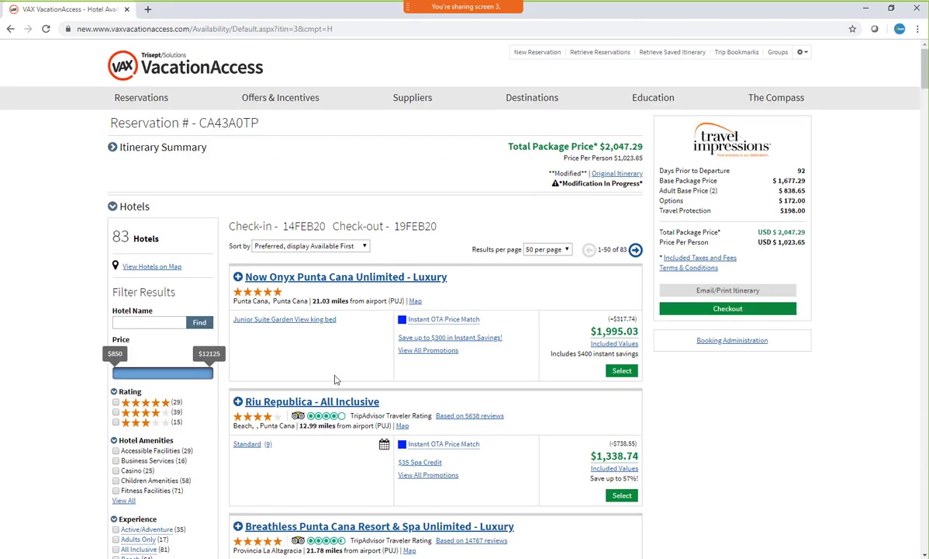
pyautogui.click(624, 375)
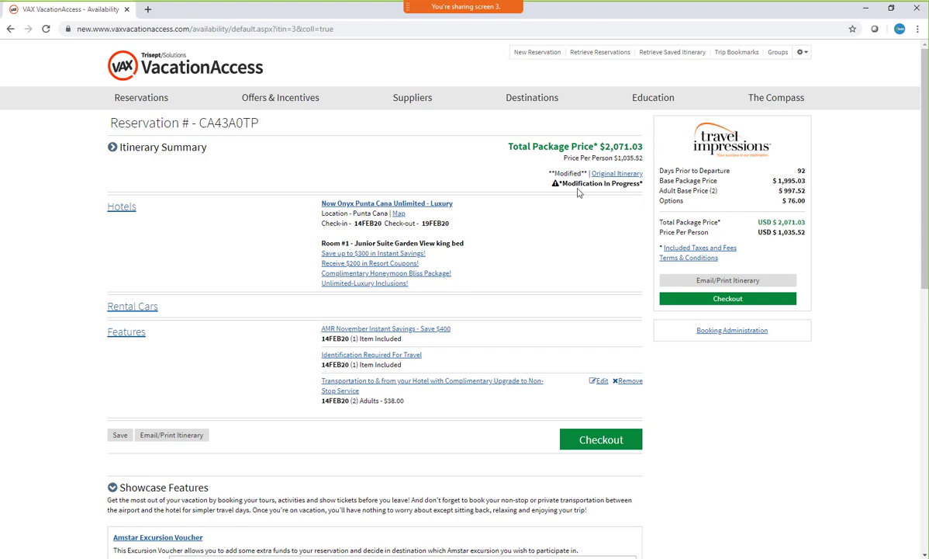
# Review the hotel and features of the original itinerary, then return to the modified reservation
pyautogui.click(620, 176)
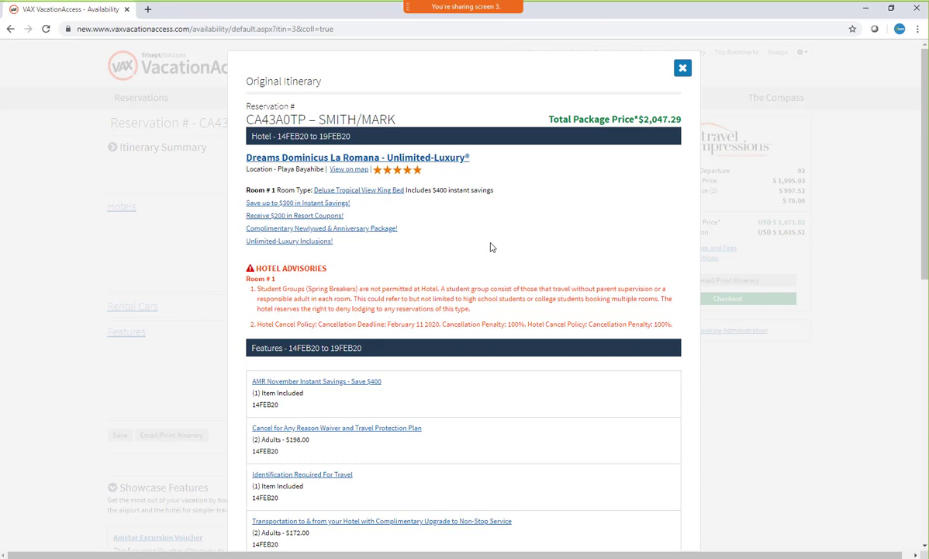
pyautogui.scroll(-2, 554, 213)
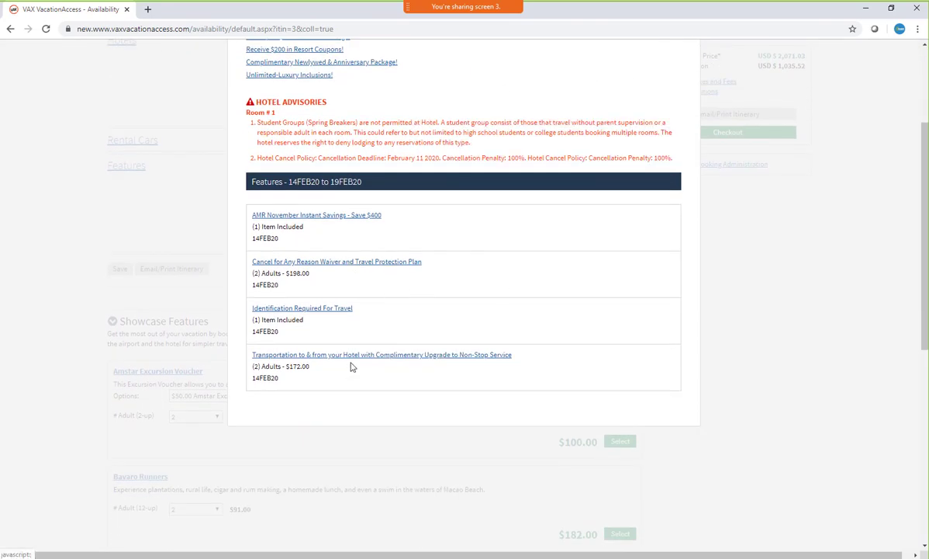
pyautogui.scroll(2, 644, 248)
pyautogui.click(681, 69)
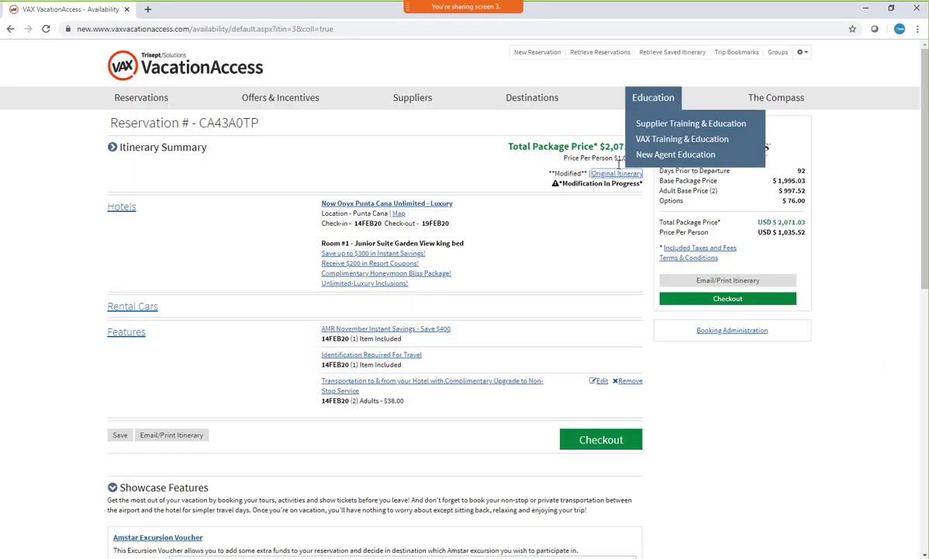
# Proceed to checkout with the modified itinerary and indicate that flight information is not available at this time
pyautogui.scroll(-2, 621, 156)
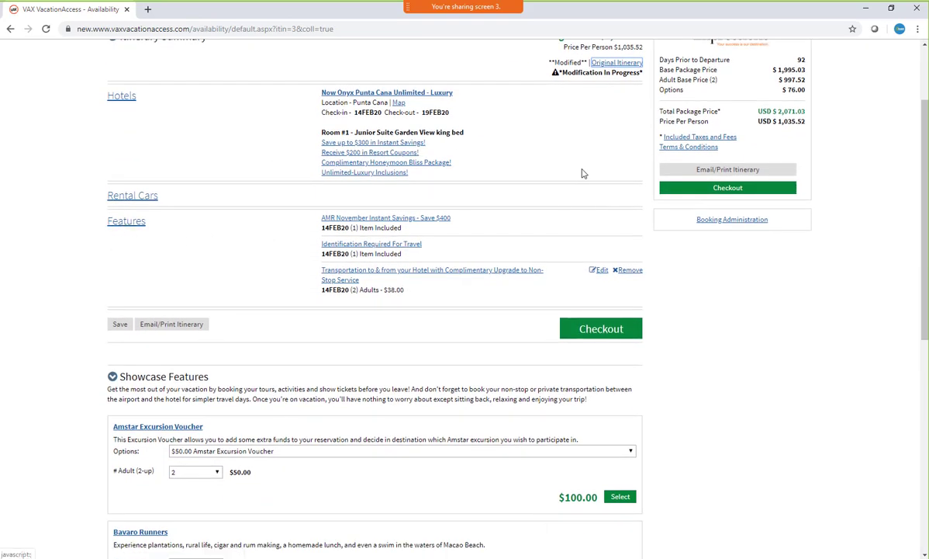
pyautogui.click(599, 334)
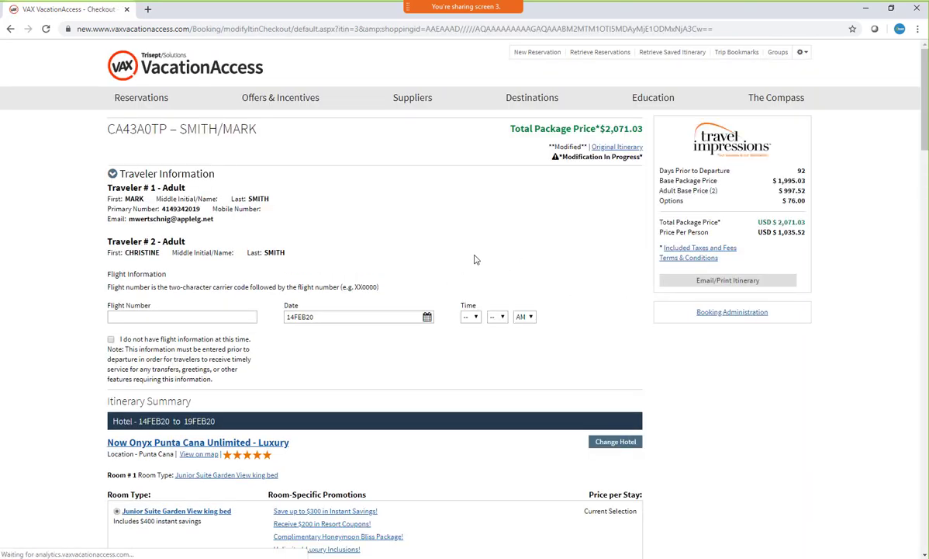
pyautogui.click(178, 315)
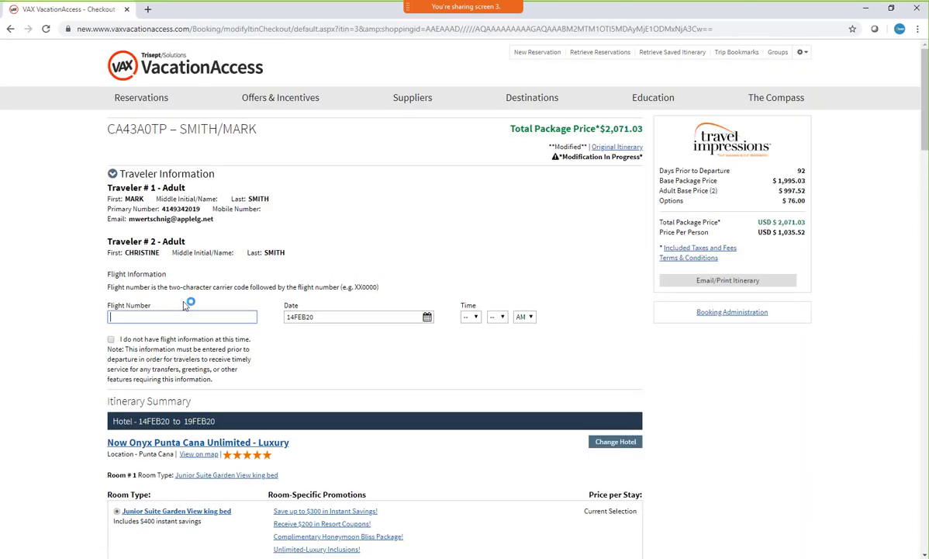
pyautogui.click(110, 339)
# Add the Cancel for Any Reason Waiver and Travel Protection Plan to the modified itinerary
pyautogui.scroll(-20, 426, 191)
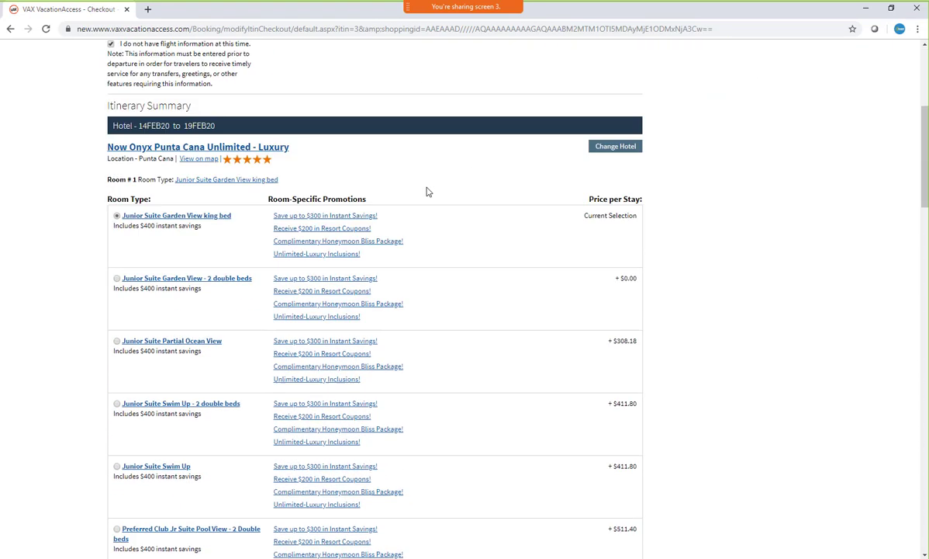
pyautogui.scroll(-1, 750, 141)
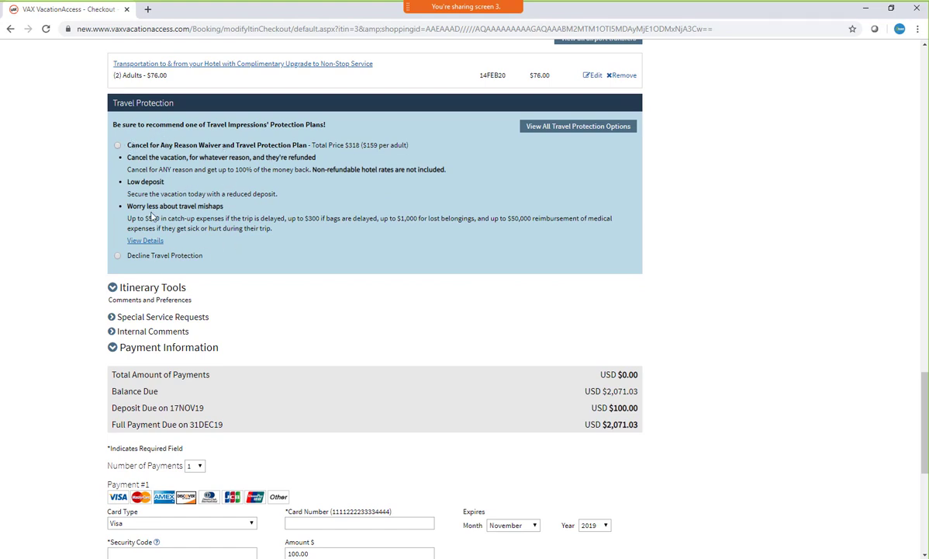
pyautogui.click(118, 145)
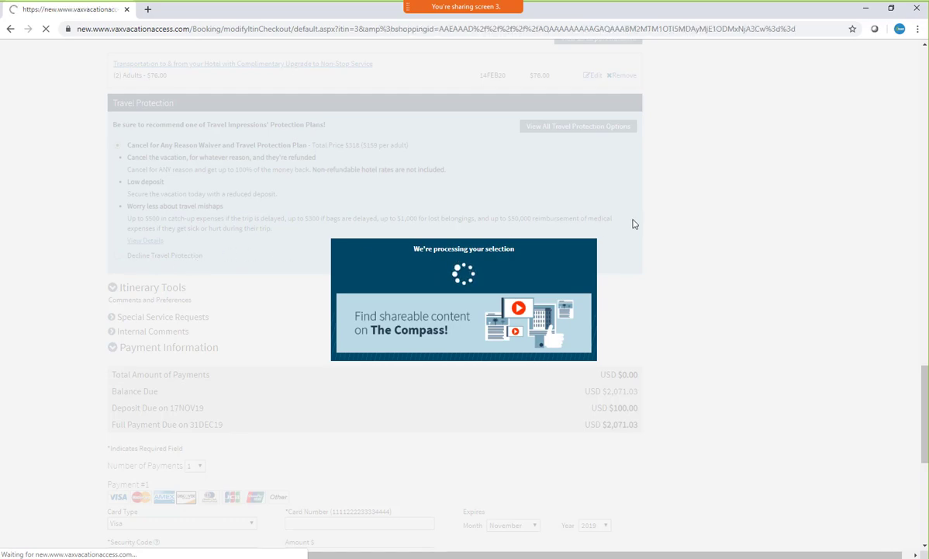
# Accept the terms and conditions and complete the itinerary change
pyautogui.scroll(-15, 462, 247)
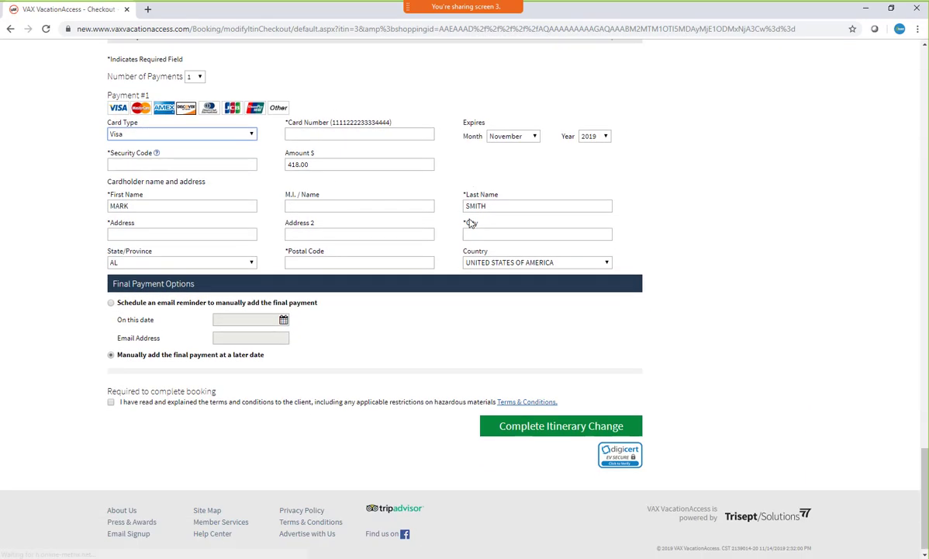
pyautogui.click(355, 395)
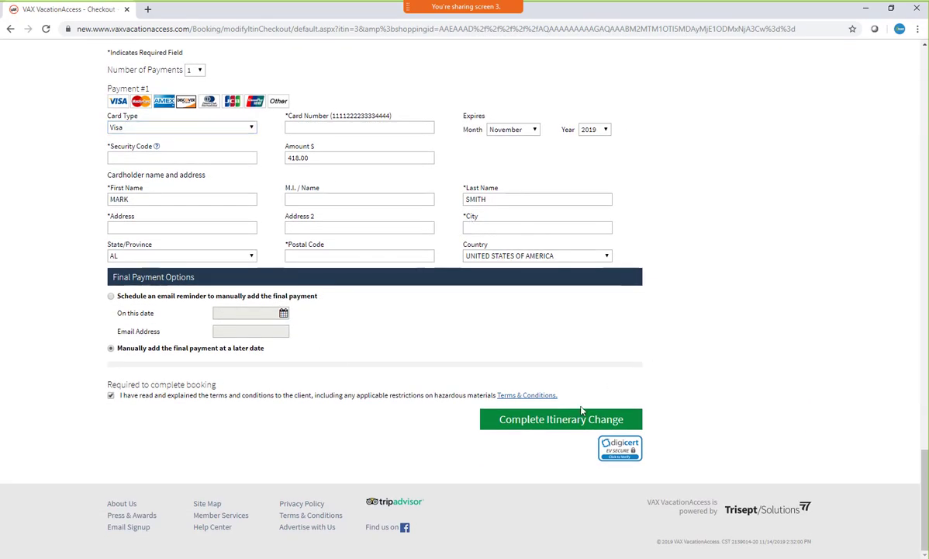
pyautogui.click(523, 425)
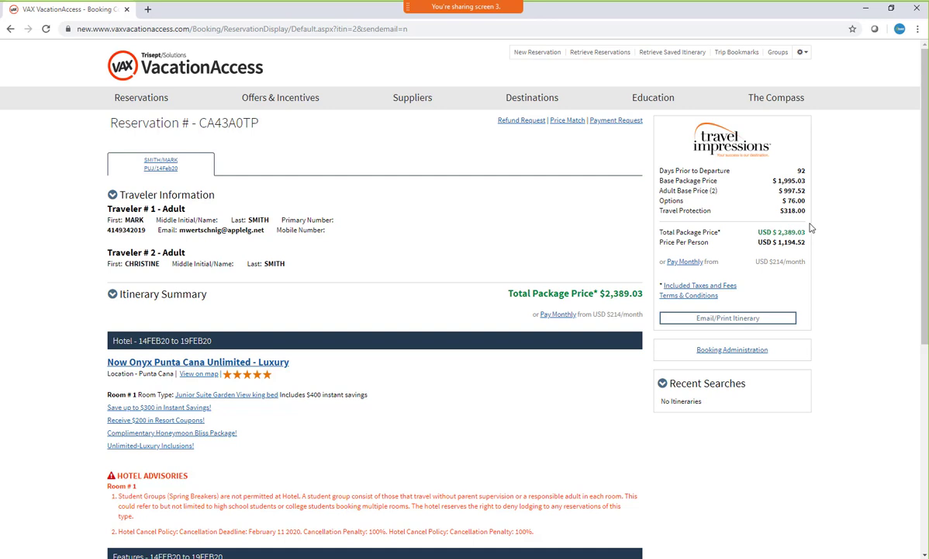
# Check the gross, commission and net amounts in the changed reservation's booking administration
pyautogui.click(751, 352)
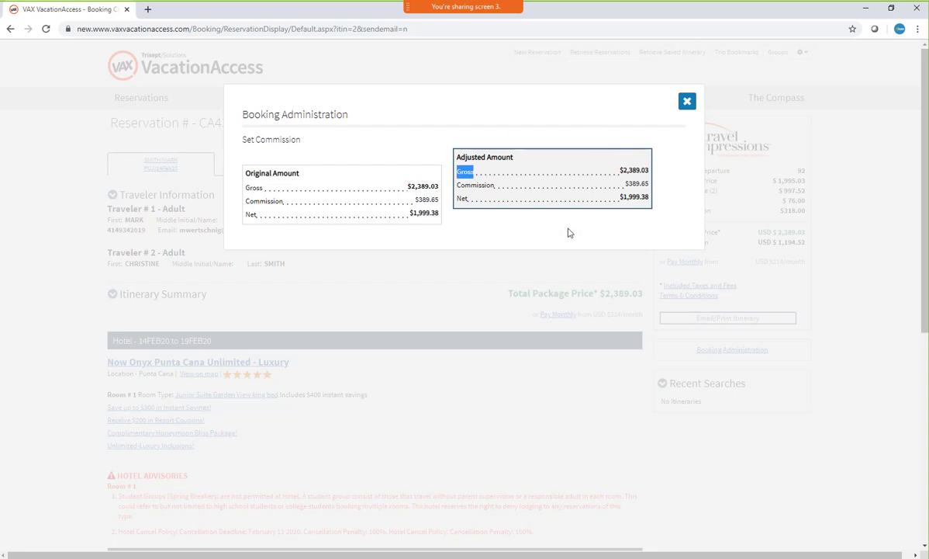
pyautogui.click(687, 100)
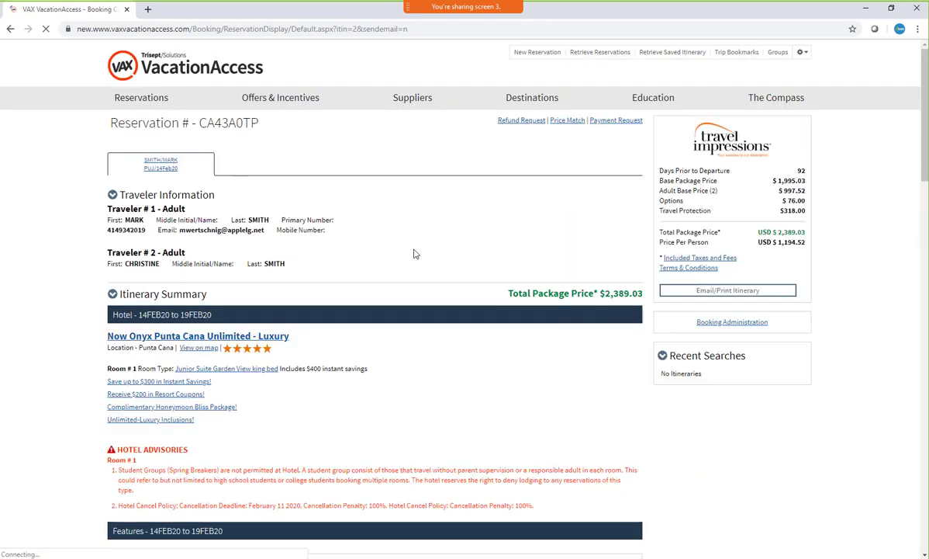
# Reopen the reservation for component changes and bring up its adjustable commission settings
pyautogui.scroll(-5, 405, 252)
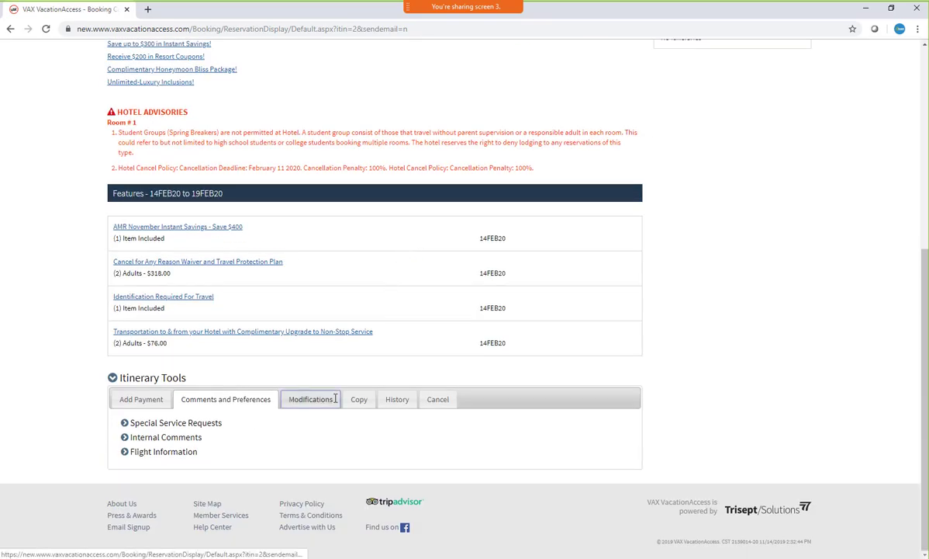
pyautogui.click(310, 398)
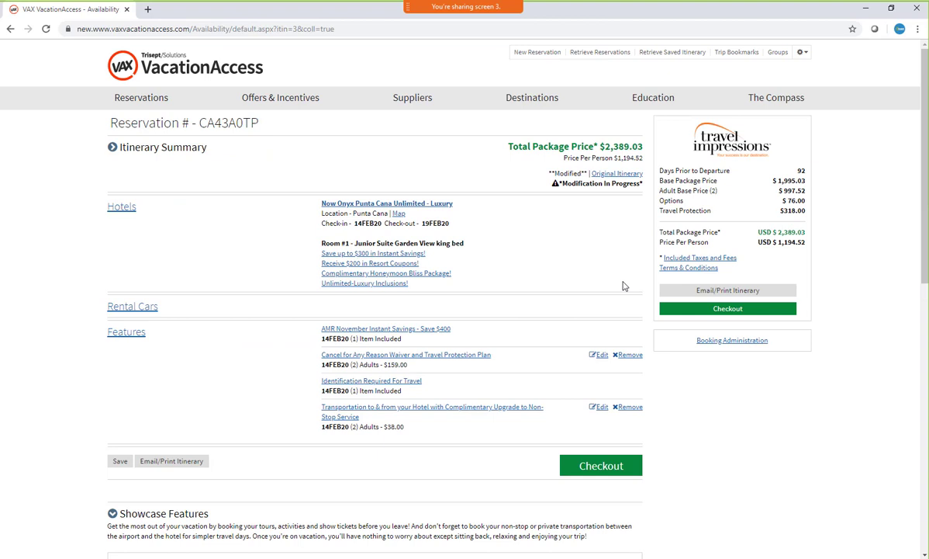
pyautogui.click(708, 341)
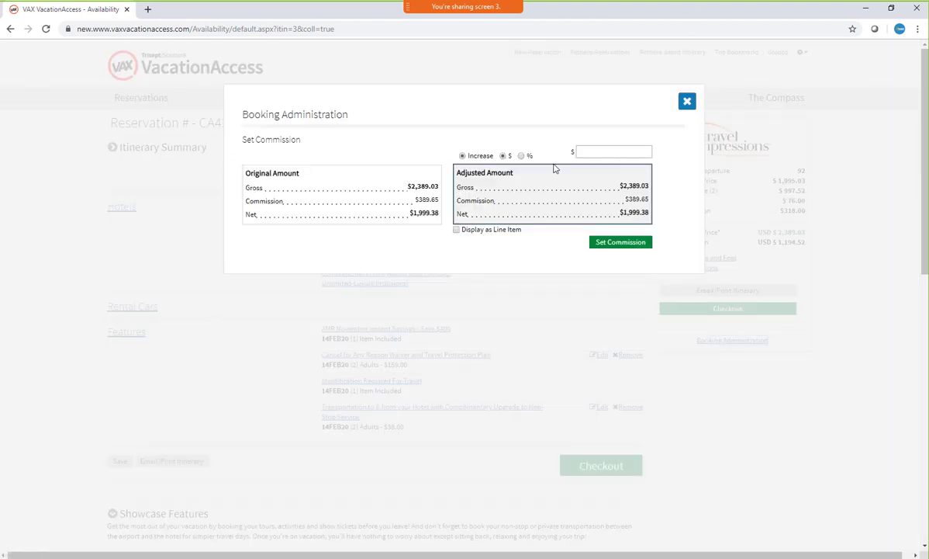
# Increase the reservation's commission by $200.00 and apply it
pyautogui.click(595, 150)
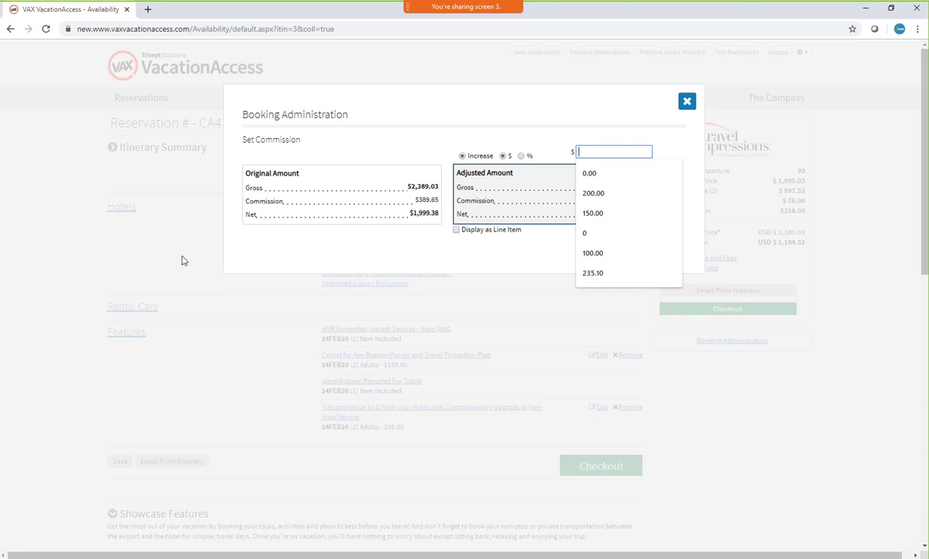
pyautogui.write('200.00')
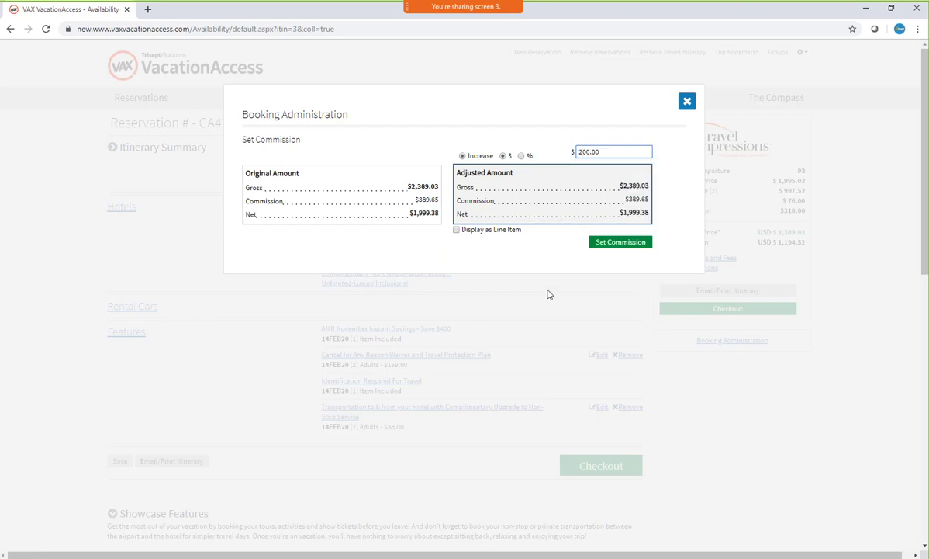
pyautogui.click(621, 243)
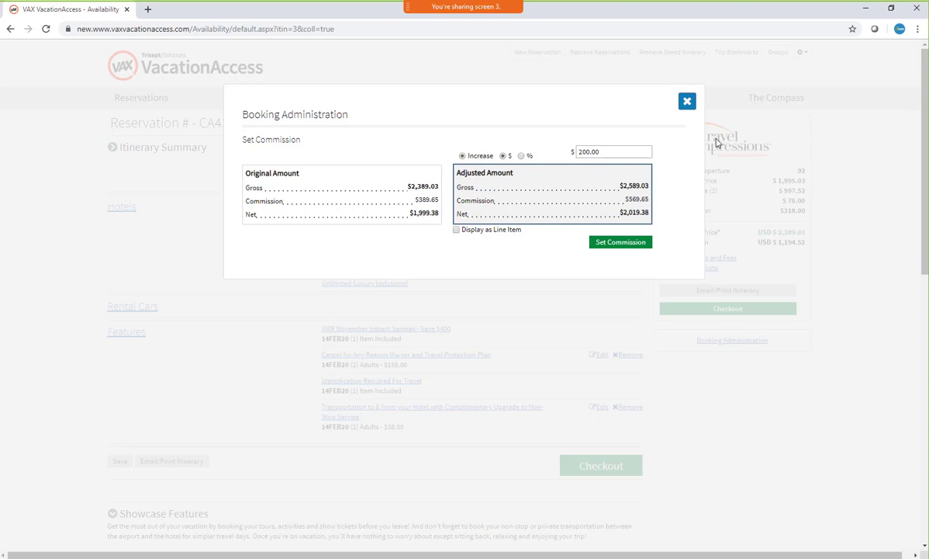
# Reset the commission increase to $0.00 and apply it to remove the markup
pyautogui.click(601, 151)
pyautogui.hotkey('ctrl', 'a')
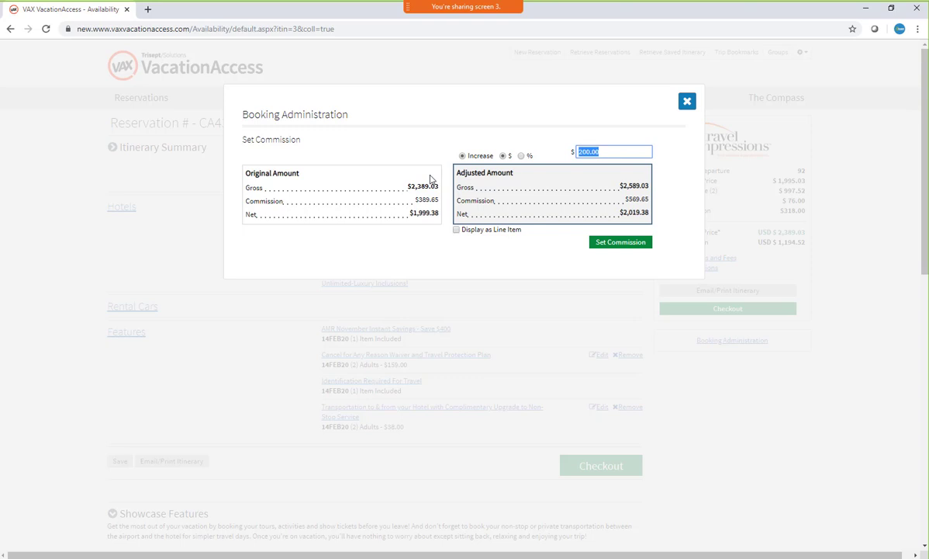
pyautogui.write('0.00')
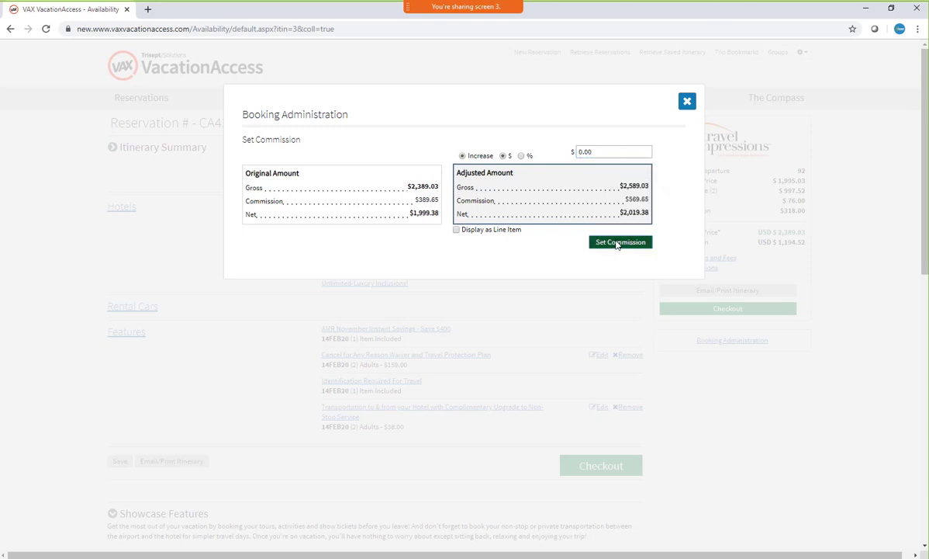
pyautogui.click(609, 243)
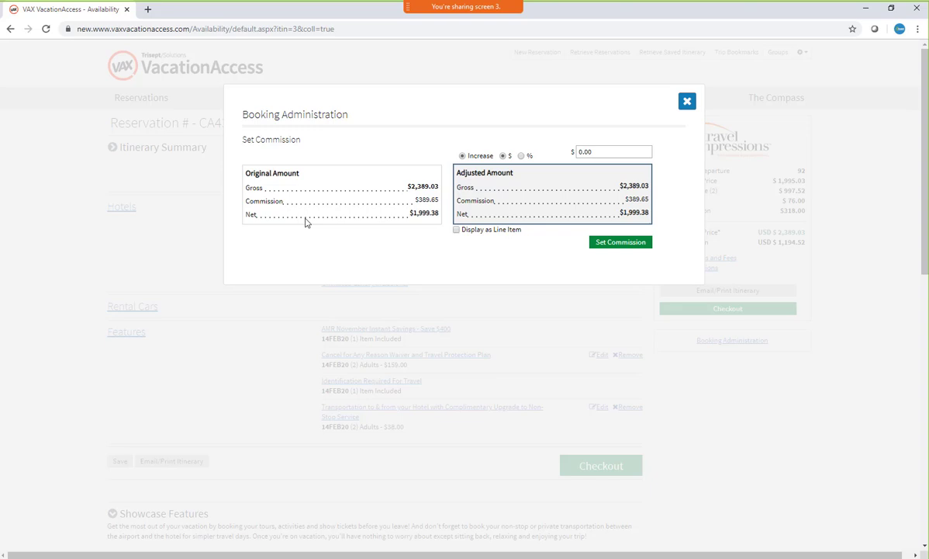
# Close the commission settings and retrieve the same reservation again using its copied reservation number
pyautogui.click(687, 102)
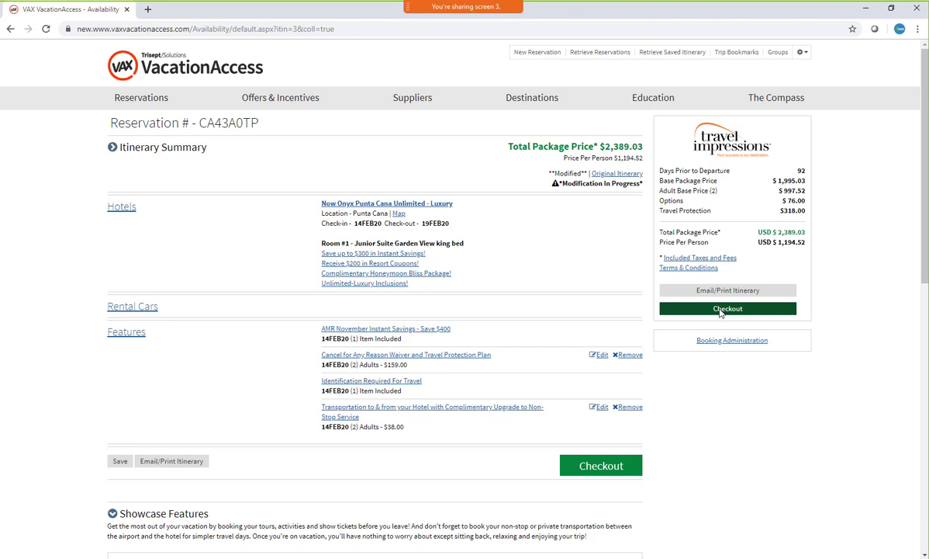
pyautogui.doubleClick(229, 122)
pyautogui.hotkey('ctrl', 'c')
pyautogui.rightClick(243, 126)
pyautogui.click(264, 135)
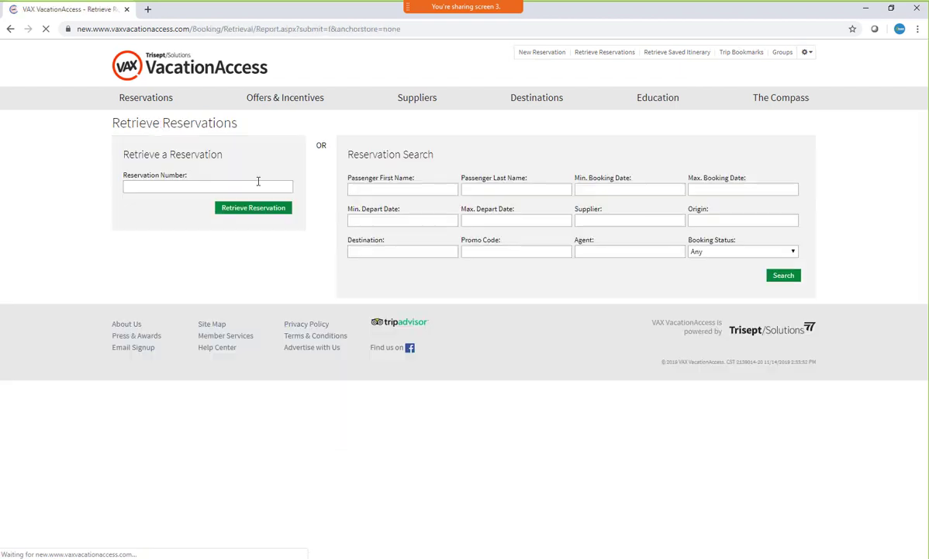
pyautogui.click(249, 186)
pyautogui.hotkey('ctrl', 'v')
pyautogui.click(271, 213)
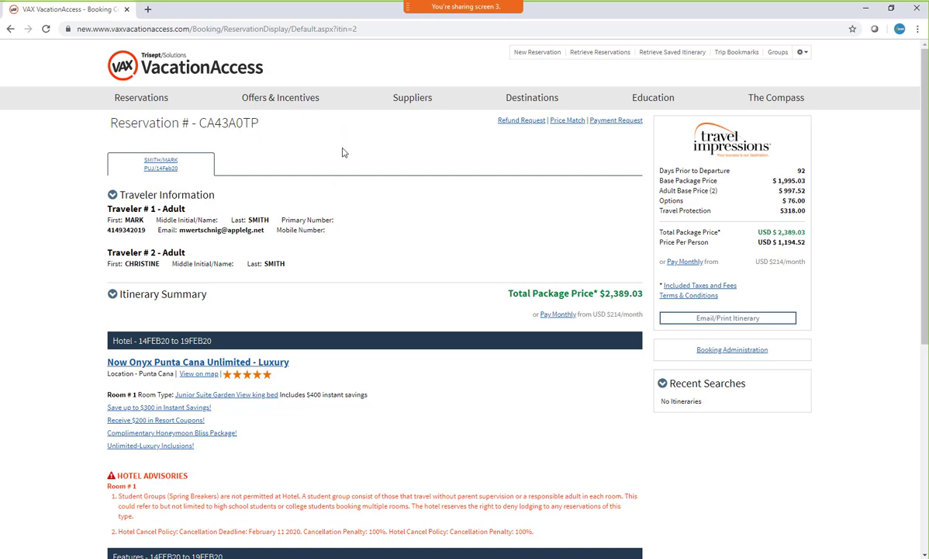
# Replace Traveler #2's last name in the reservation's passenger information and submit the change
pyautogui.scroll(-5, 345, 186)
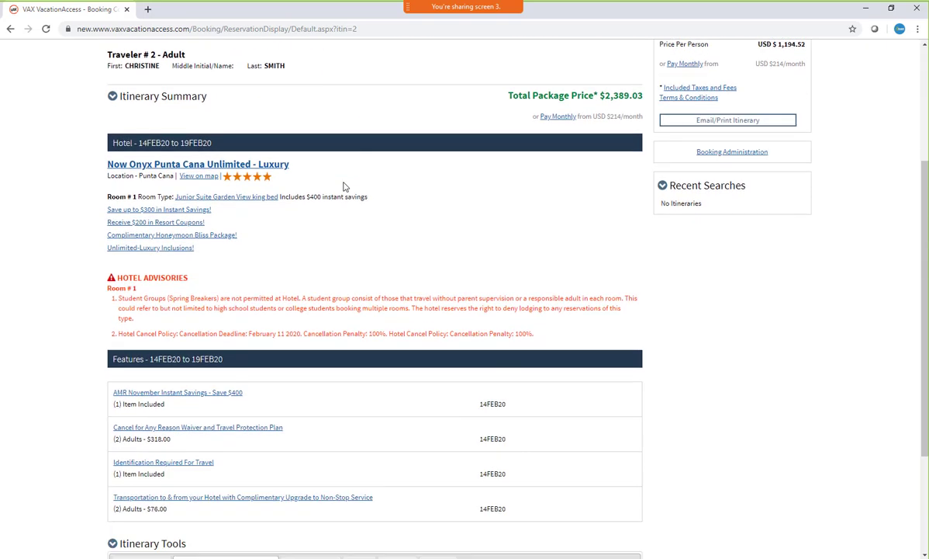
pyautogui.click(309, 394)
pyautogui.scroll(-1, 310, 342)
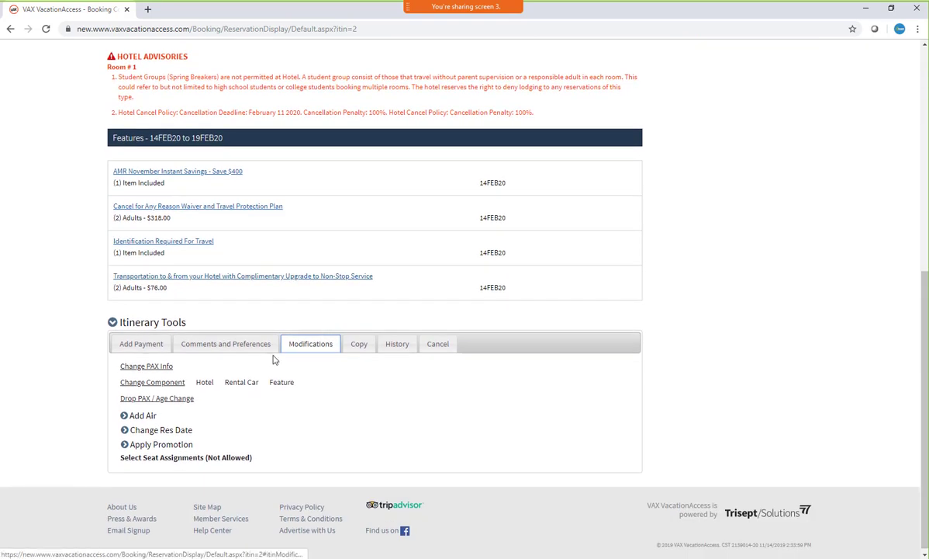
pyautogui.click(163, 368)
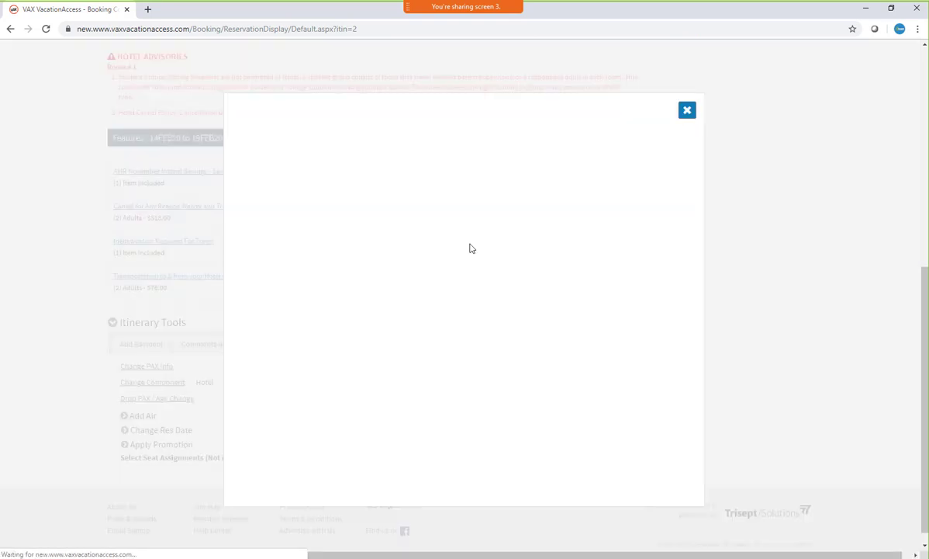
pyautogui.doubleClick(320, 204)
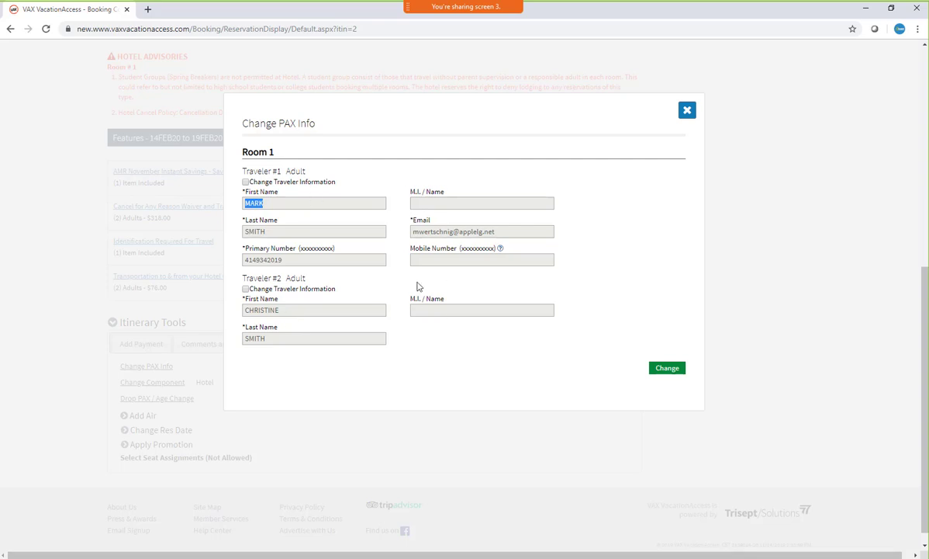
pyautogui.click(246, 289)
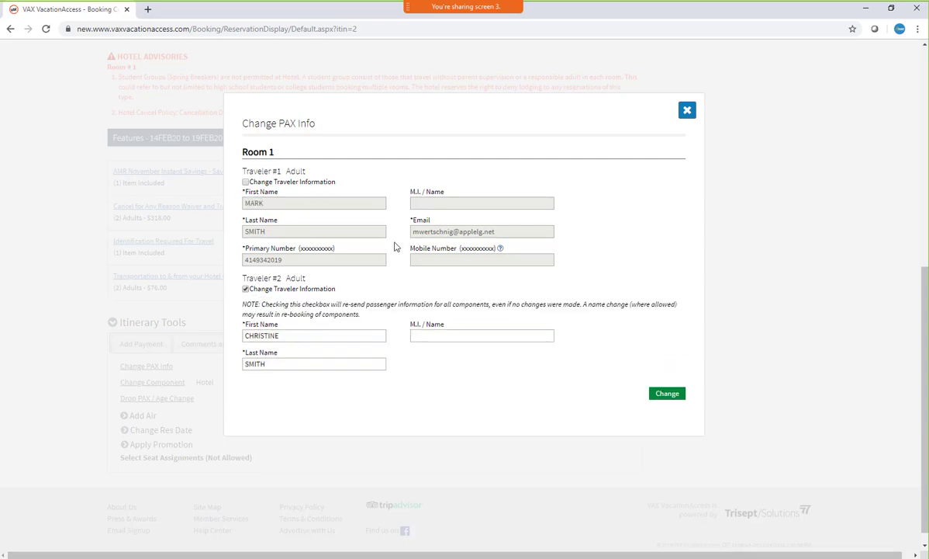
pyautogui.click(301, 364)
pyautogui.doubleClick(301, 364)
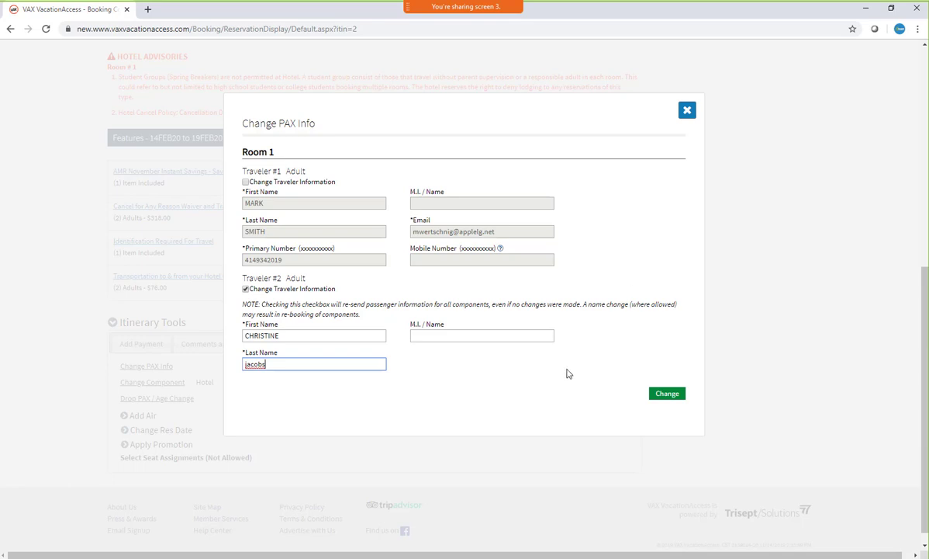
pyautogui.click(657, 396)
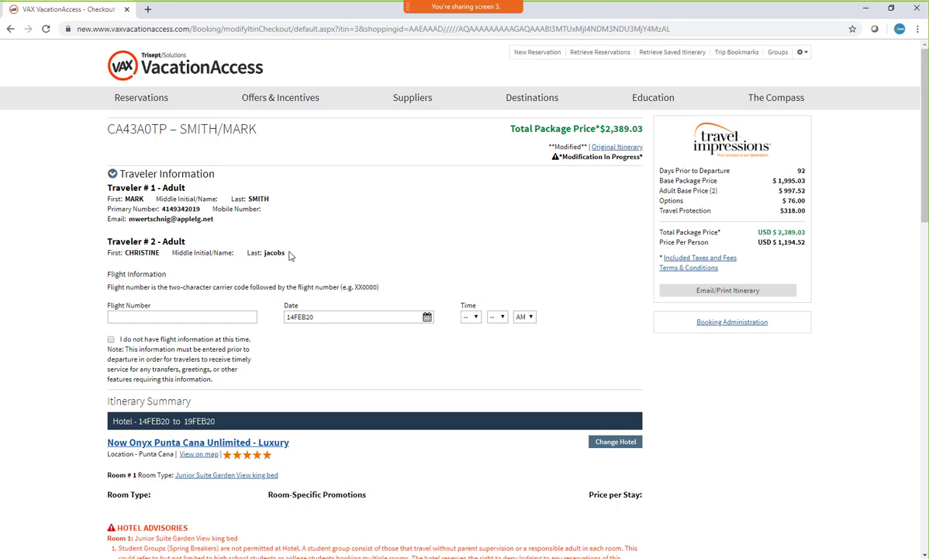
# Check Traveler #2's updated last name at checkout and mark that flight information is not available at this time
pyautogui.moveTo(290, 256); pyautogui.dragTo(267, 253)
pyautogui.click(241, 277)
pyautogui.click(110, 339)
# Review the original itinerary's hotel advisories and features, and close it
pyautogui.click(594, 147)
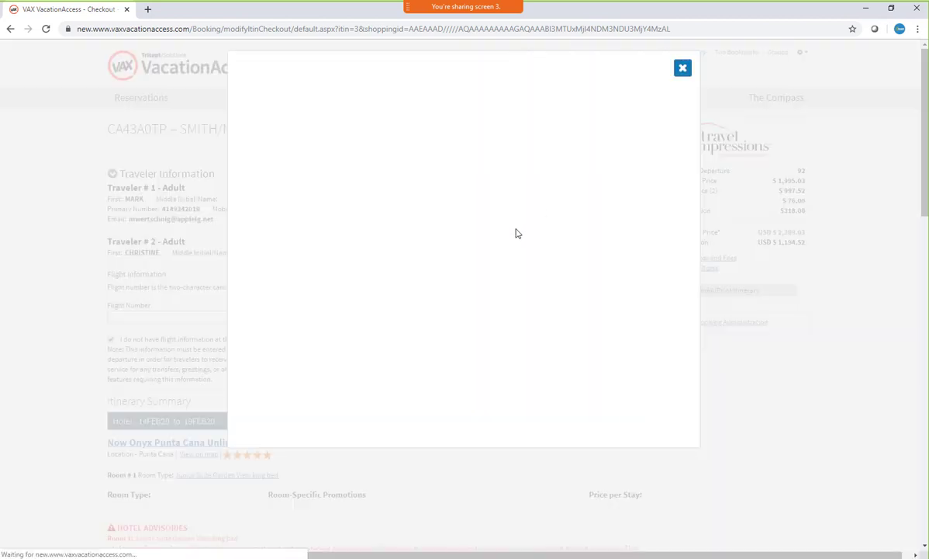
pyautogui.scroll(-2, 509, 239)
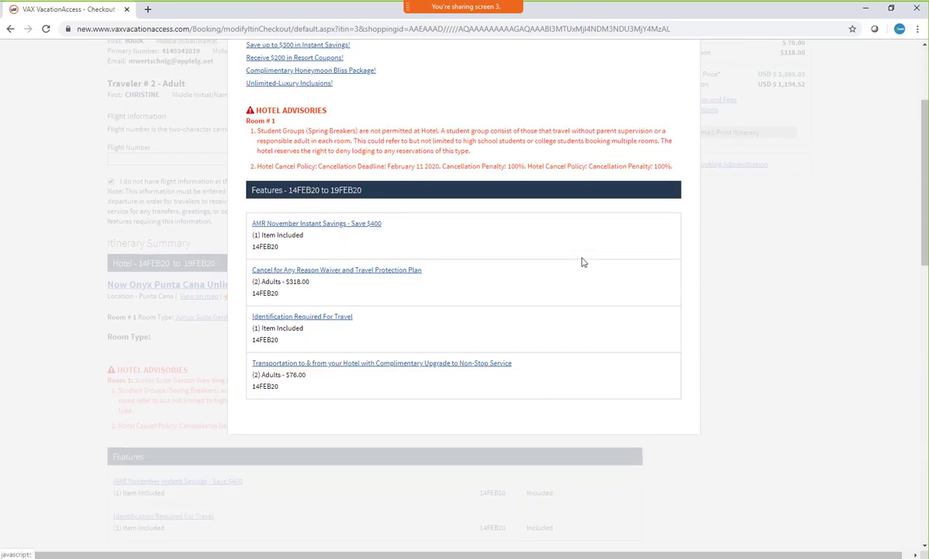
pyautogui.scroll(3, 582, 261)
pyautogui.click(682, 64)
# Review the features, transfers and payment sections at checkout, and complete the itinerary change
pyautogui.scroll(-6, 598, 208)
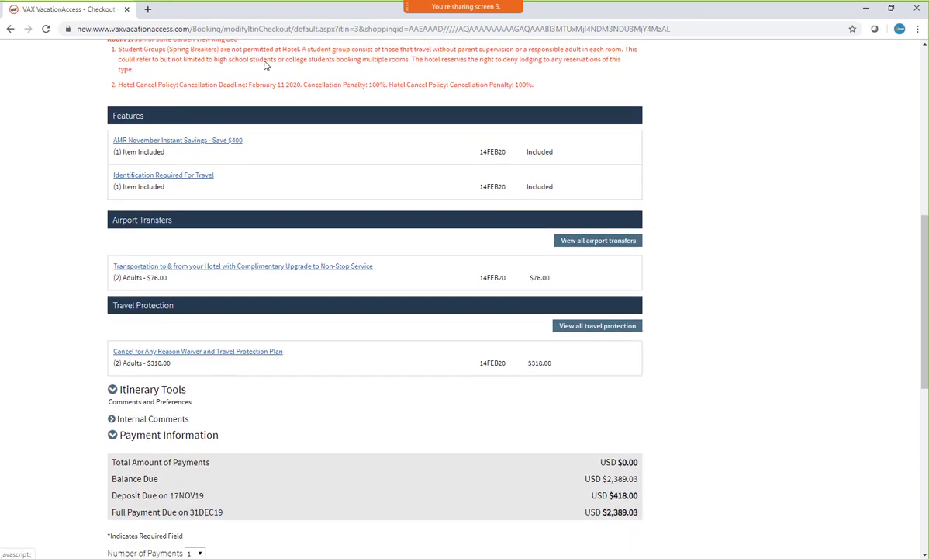
pyautogui.scroll(2, 664, 208)
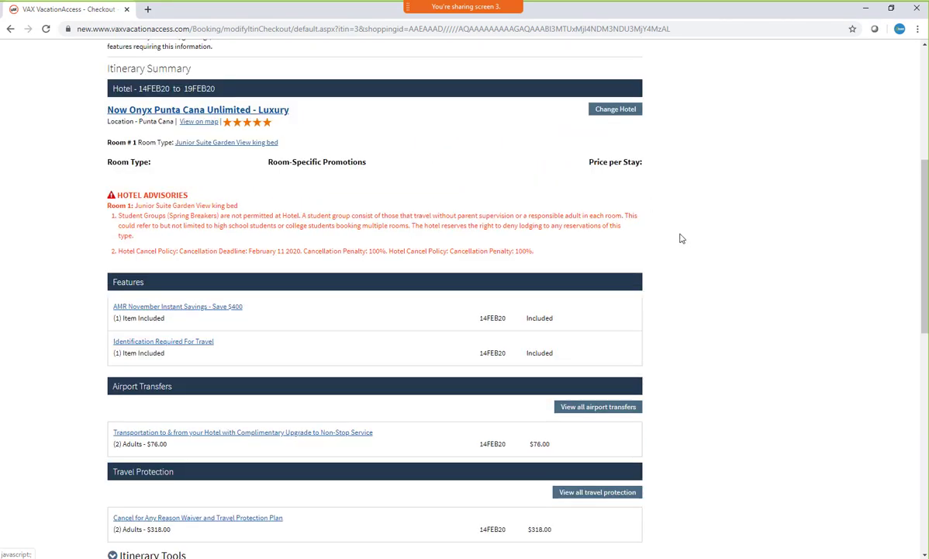
pyautogui.scroll(-3, 650, 269)
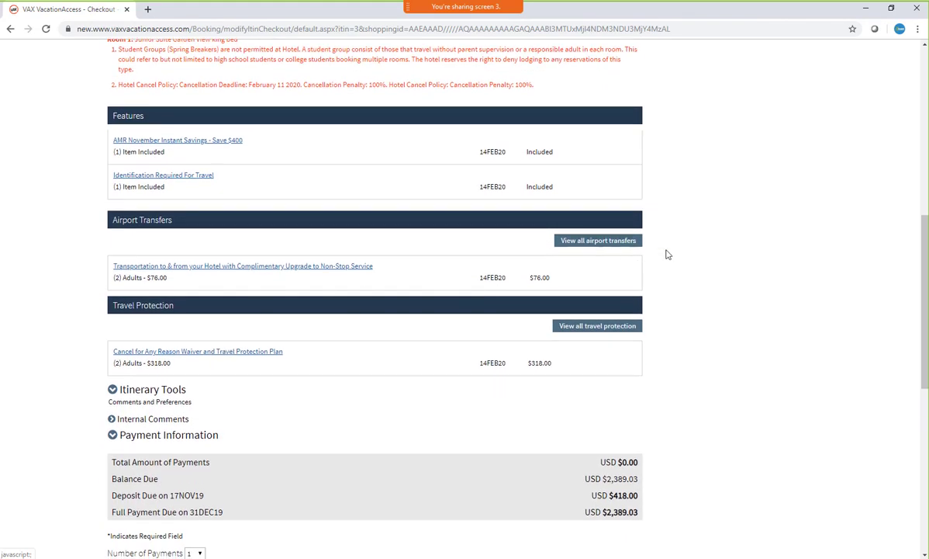
pyautogui.scroll(-6, 665, 256)
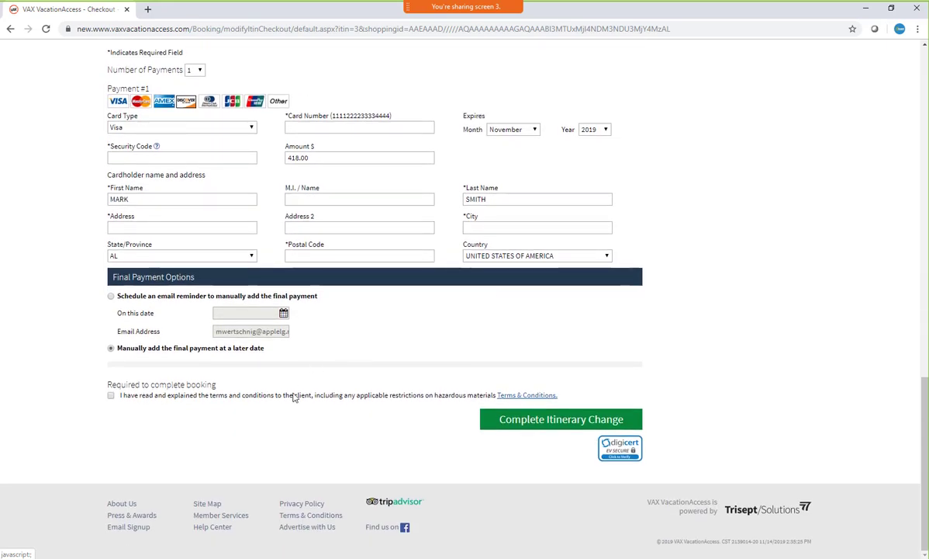
pyautogui.click(520, 421)
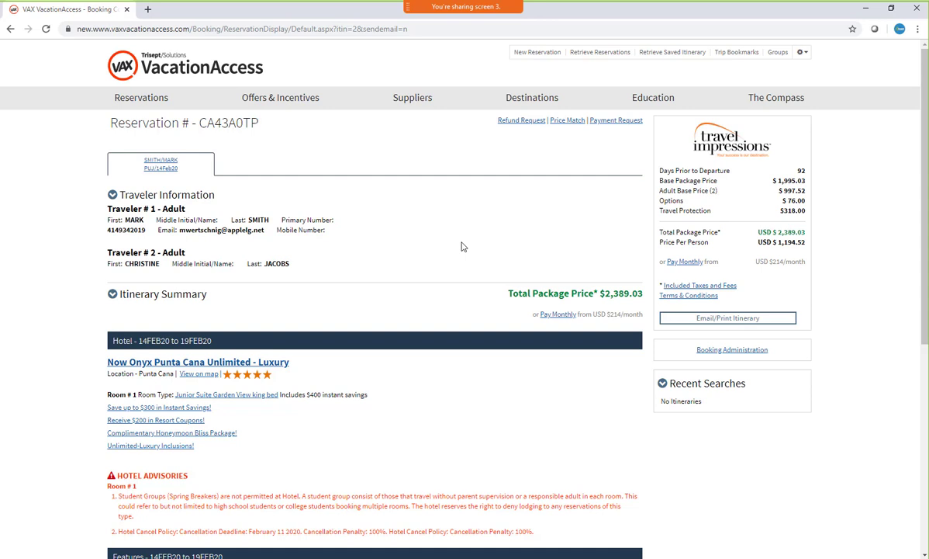
# Change the reservation's hotel check-out date to 20FEB20 and search availability for the new dates
pyautogui.scroll(-1, 333, 290)
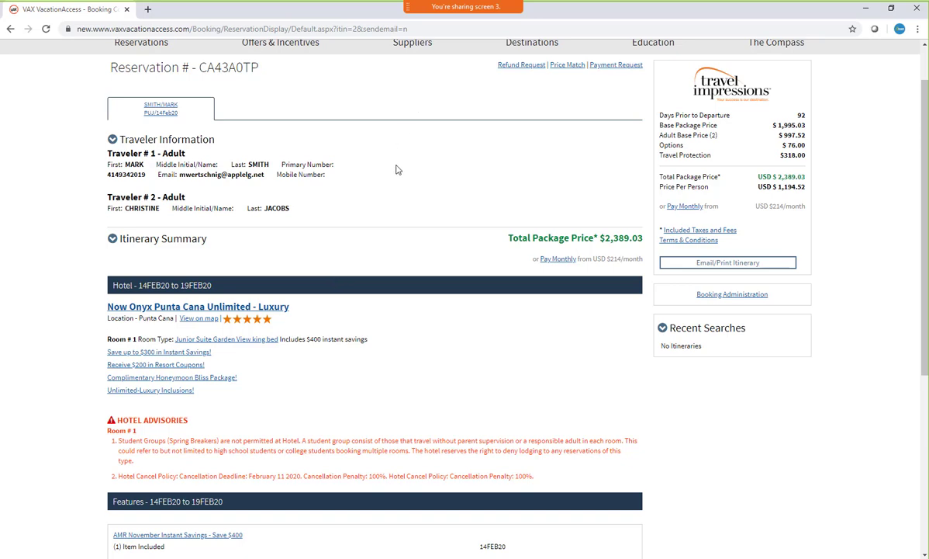
pyautogui.scroll(-5, 398, 170)
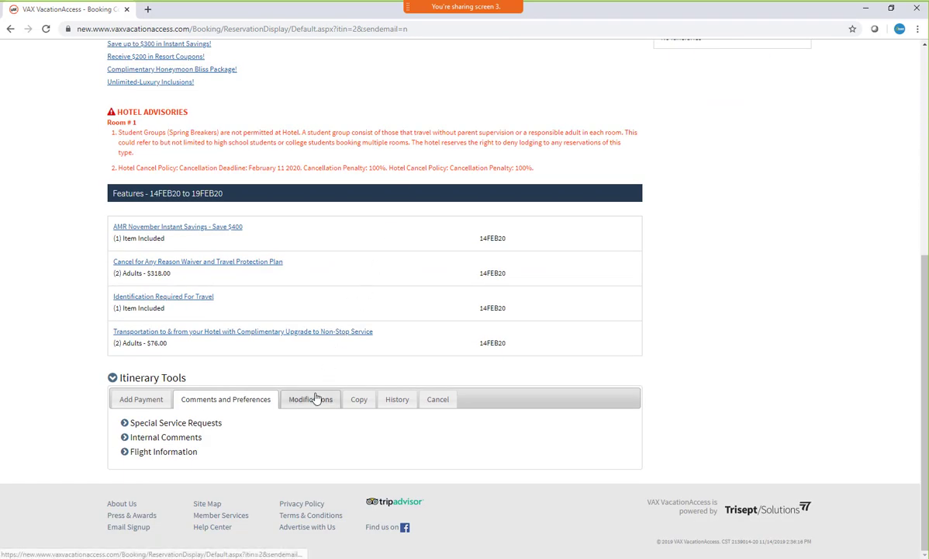
pyautogui.click(313, 399)
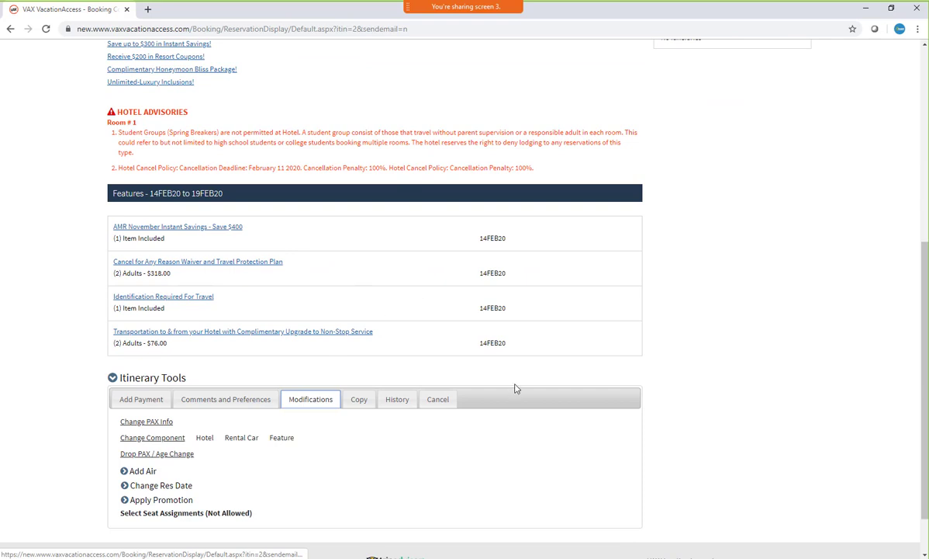
pyautogui.click(161, 485)
pyautogui.scroll(-2, 423, 398)
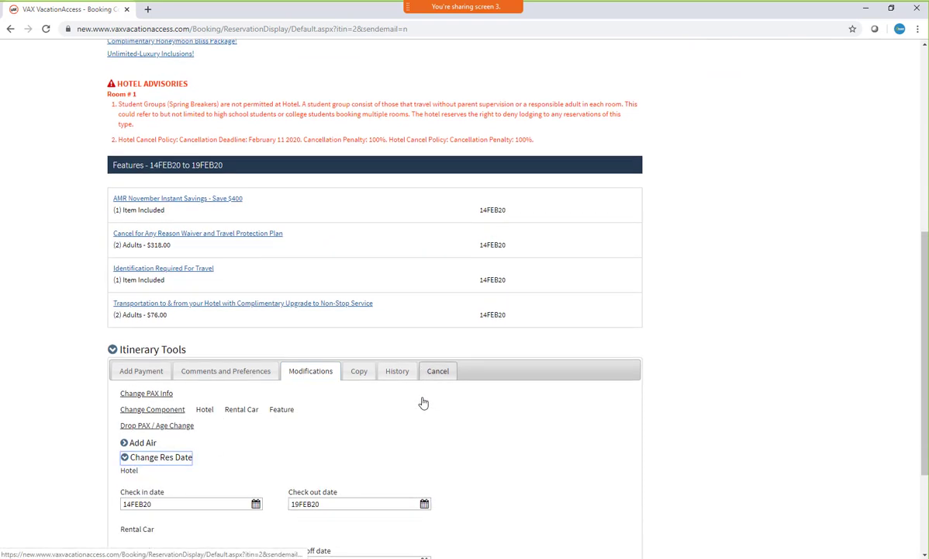
pyautogui.click(424, 372)
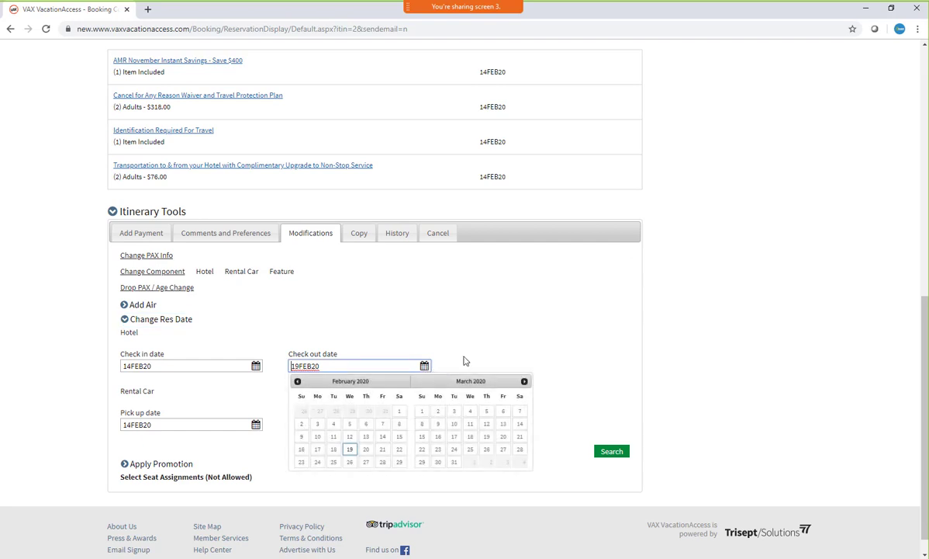
pyautogui.click(366, 449)
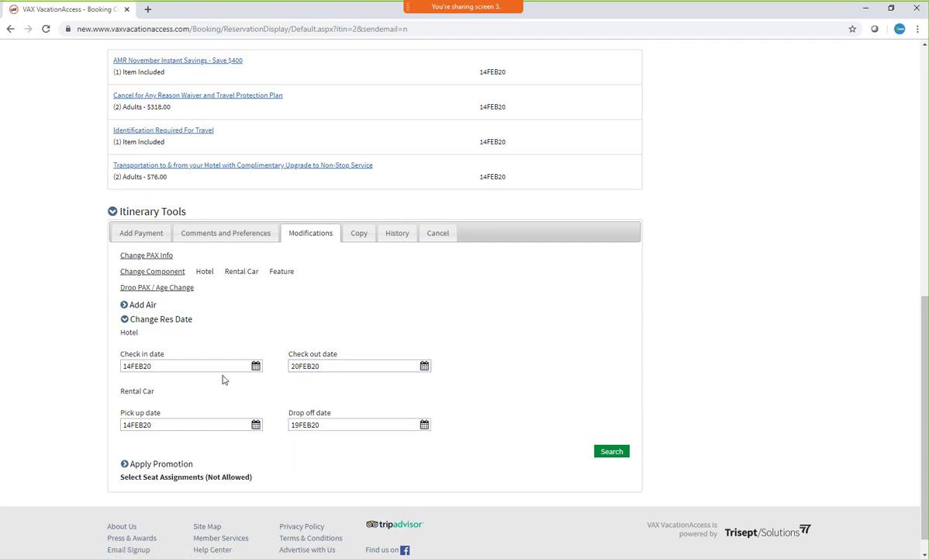
pyautogui.click(612, 451)
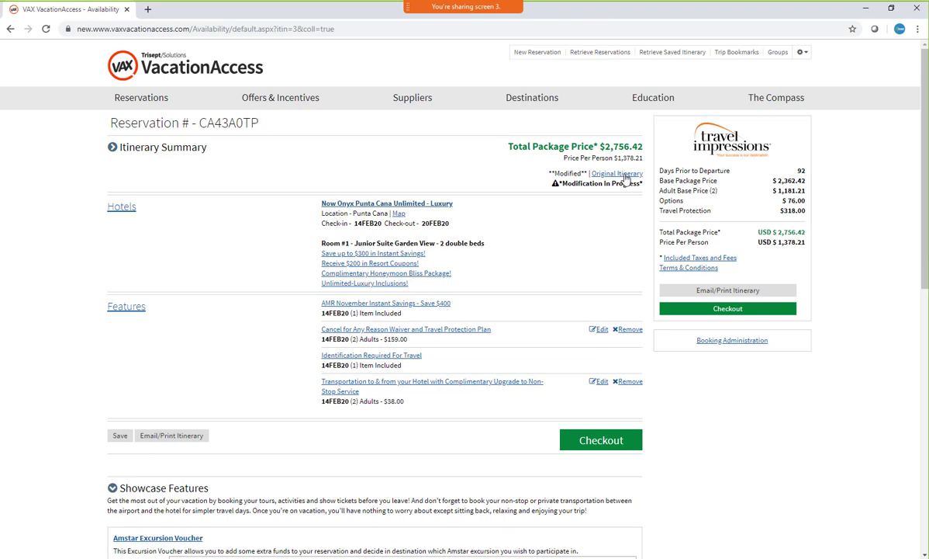
# Compare the date change with the original itinerary and examine the available hotel room options for the new dates
pyautogui.click(593, 173)
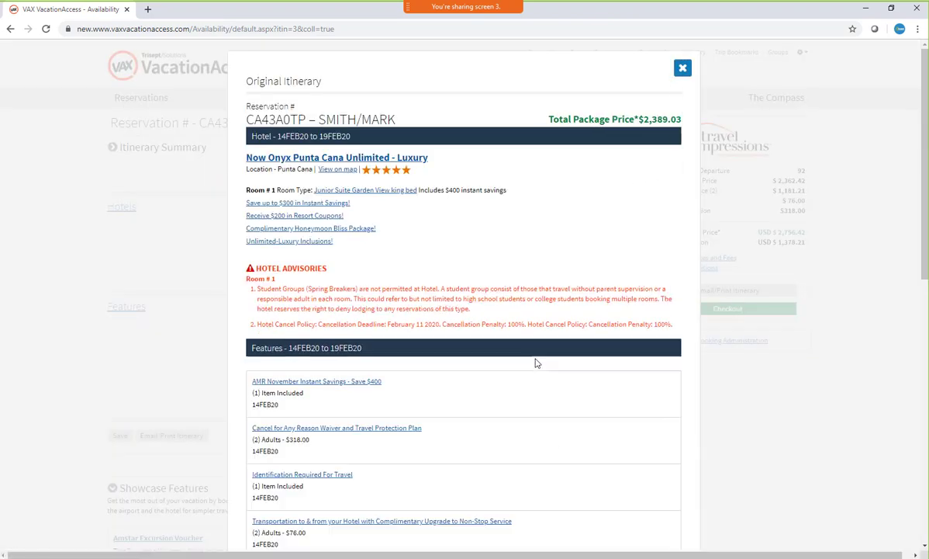
pyautogui.click(683, 68)
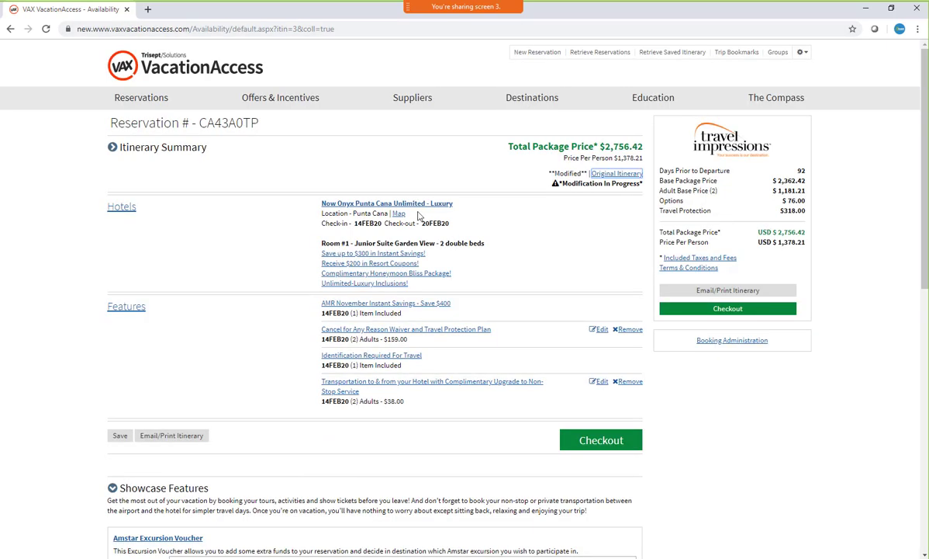
pyautogui.click(121, 206)
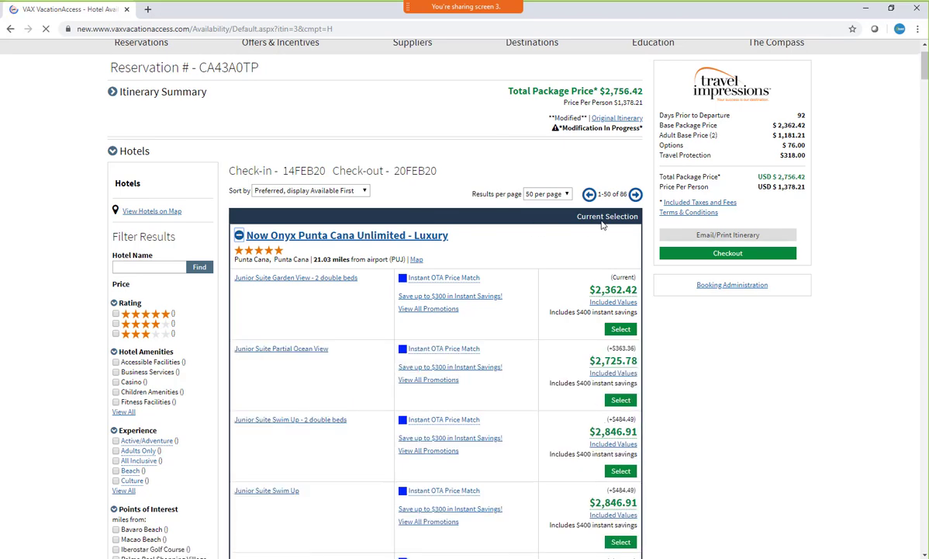
pyautogui.scroll(-2, 603, 225)
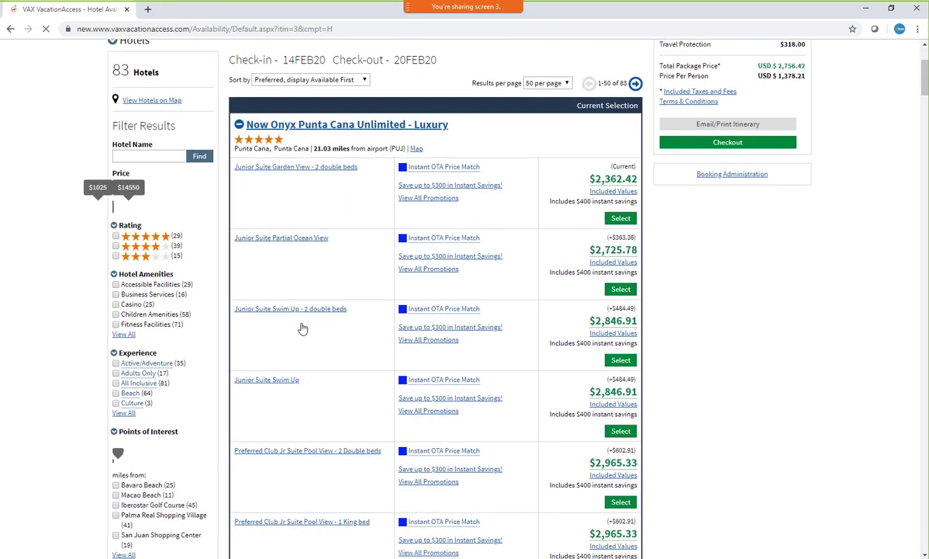
pyautogui.scroll(-3, 753, 321)
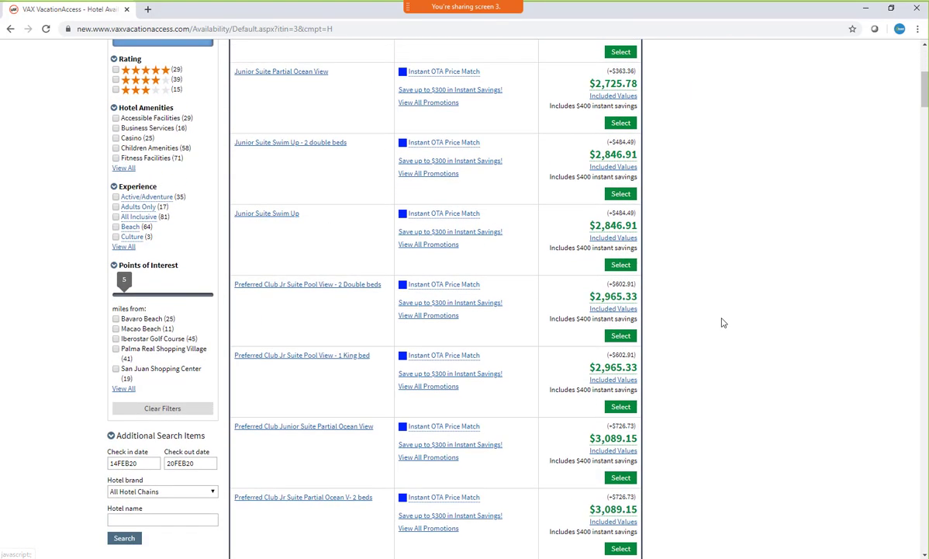
pyautogui.scroll(5, 682, 326)
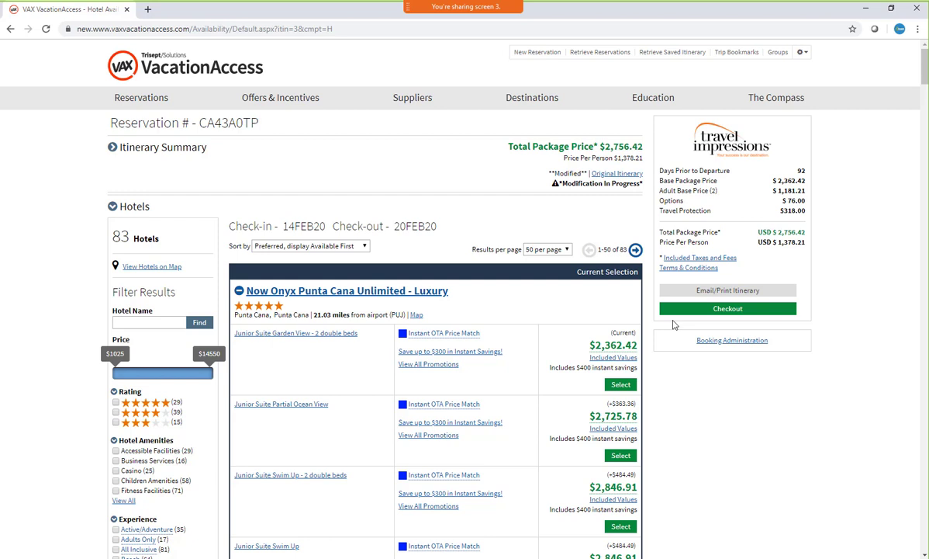
pyautogui.scroll(-3, 543, 240)
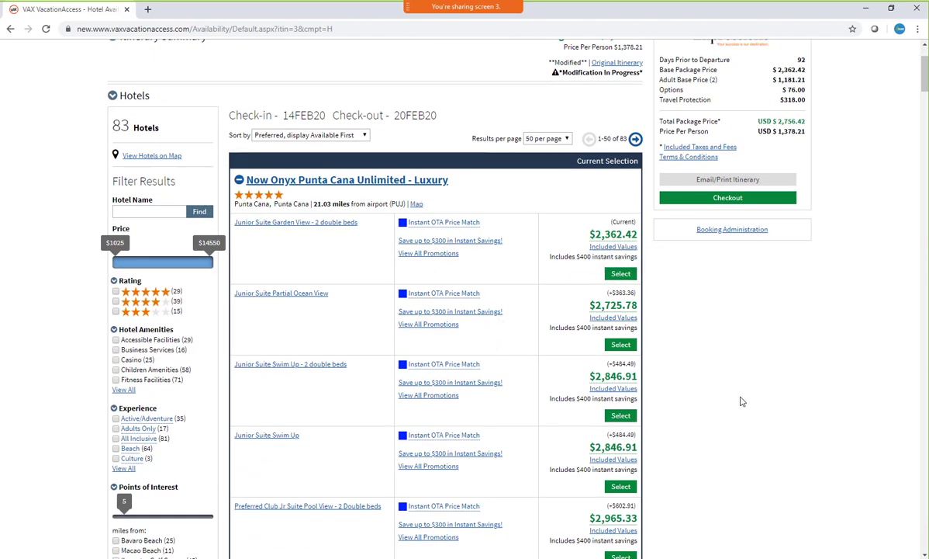
pyautogui.scroll(3, 686, 367)
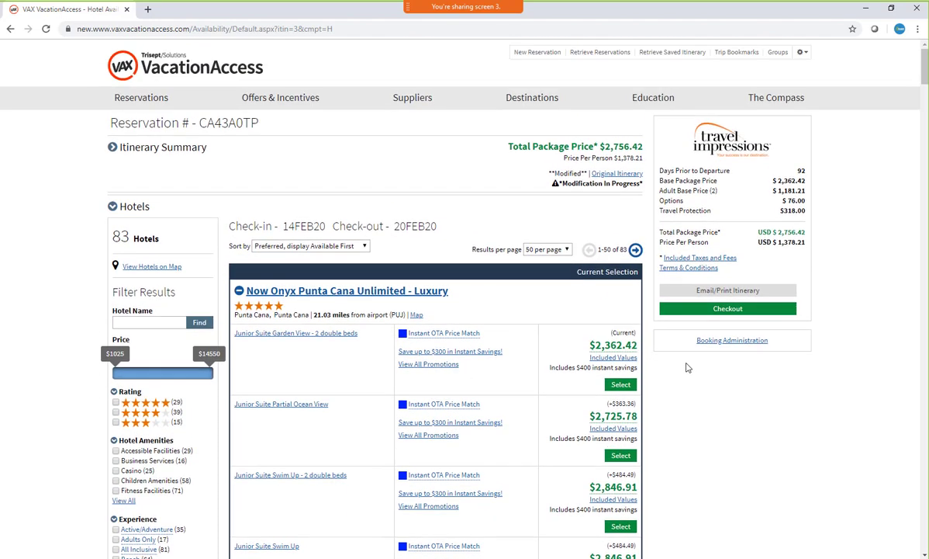
pyautogui.click(113, 205)
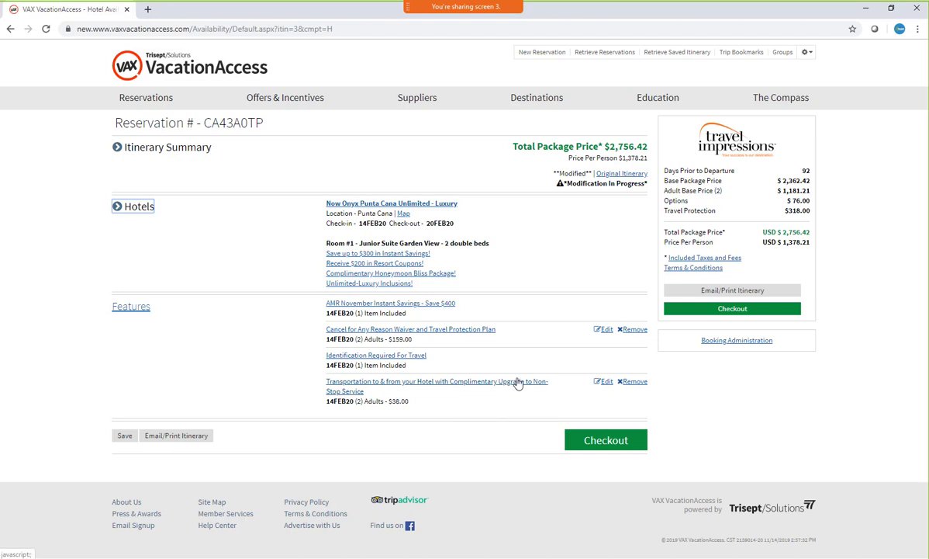
# Check out the date change without flight information, accepting the terms and conditions to complete the itinerary change
pyautogui.click(747, 313)
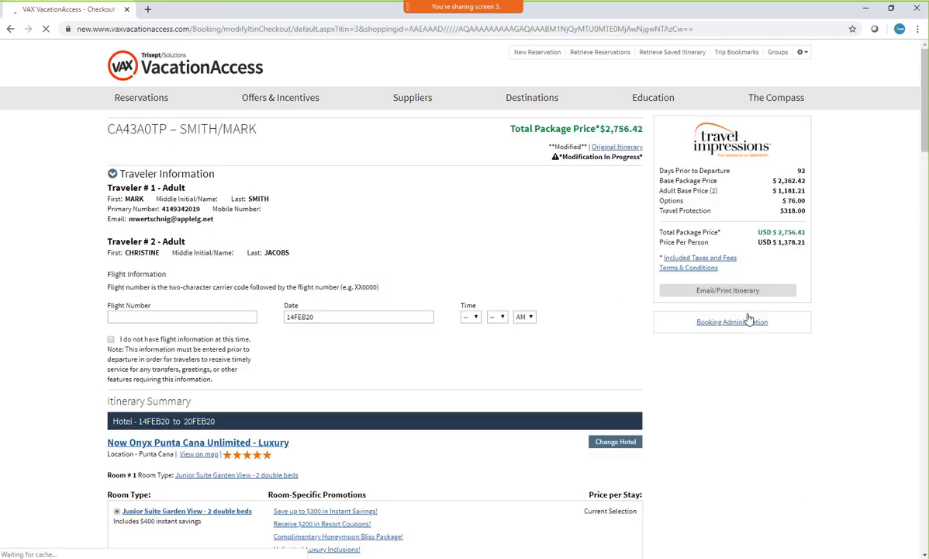
pyautogui.click(111, 339)
pyautogui.scroll(-1, 368, 248)
pyautogui.scroll(-20, 369, 249)
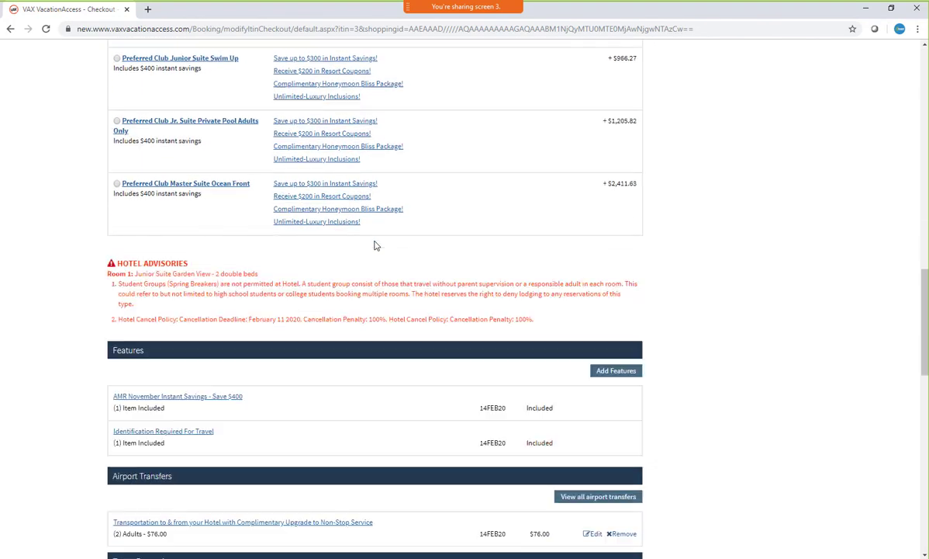
pyautogui.scroll(-6, 375, 244)
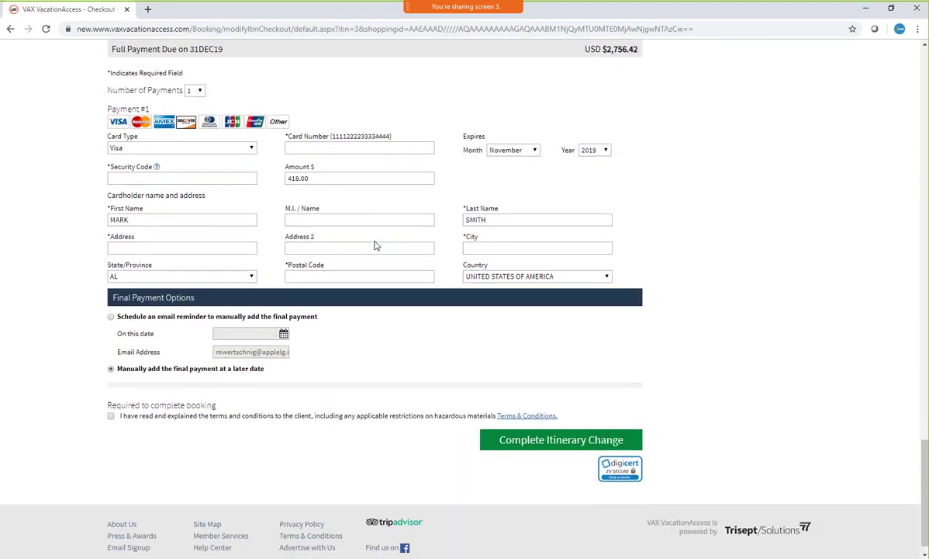
pyautogui.scroll(4, 641, 311)
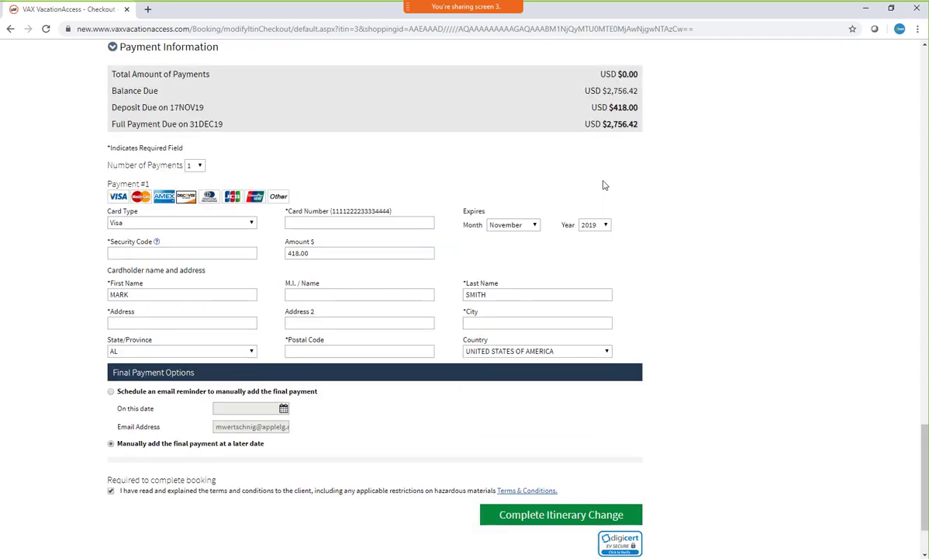
pyautogui.scroll(-4, 691, 267)
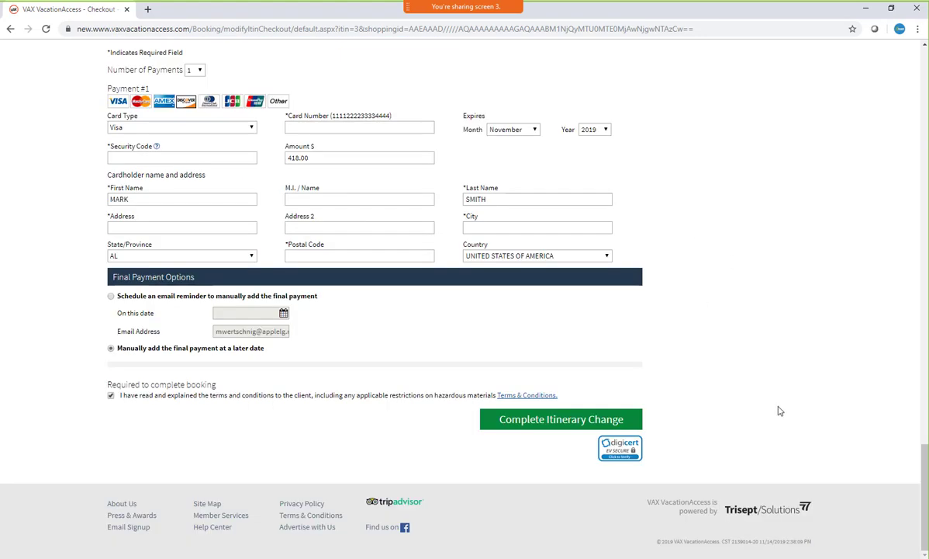
pyautogui.click(542, 422)
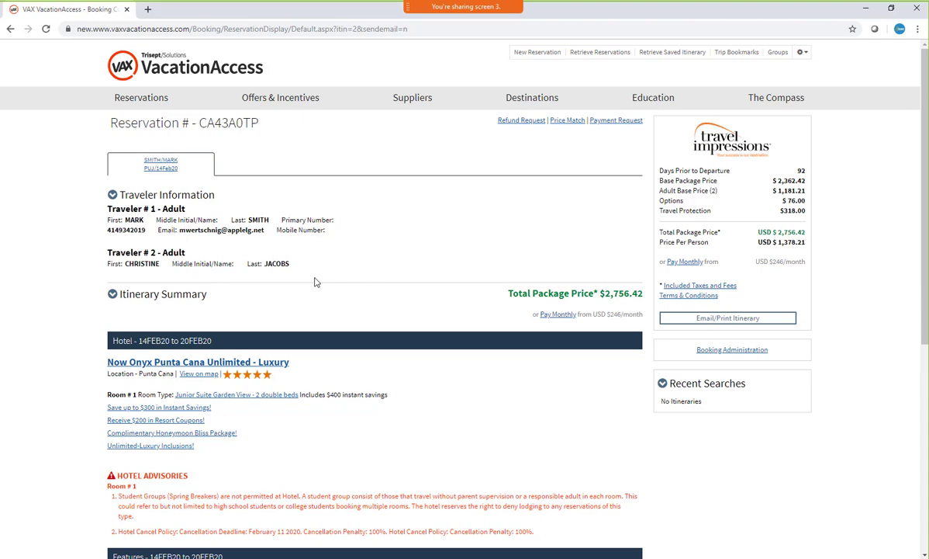
# Remove the second adult traveler from the reservation through the Drop PAX / Age Change modification
pyautogui.scroll(-5, 315, 282)
pyautogui.click(311, 396)
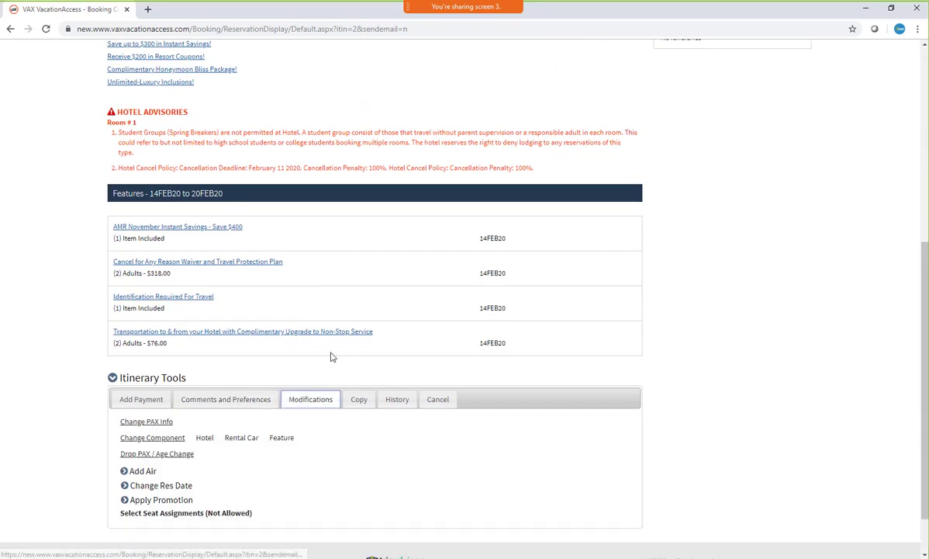
pyautogui.scroll(-1, 342, 341)
pyautogui.click(150, 399)
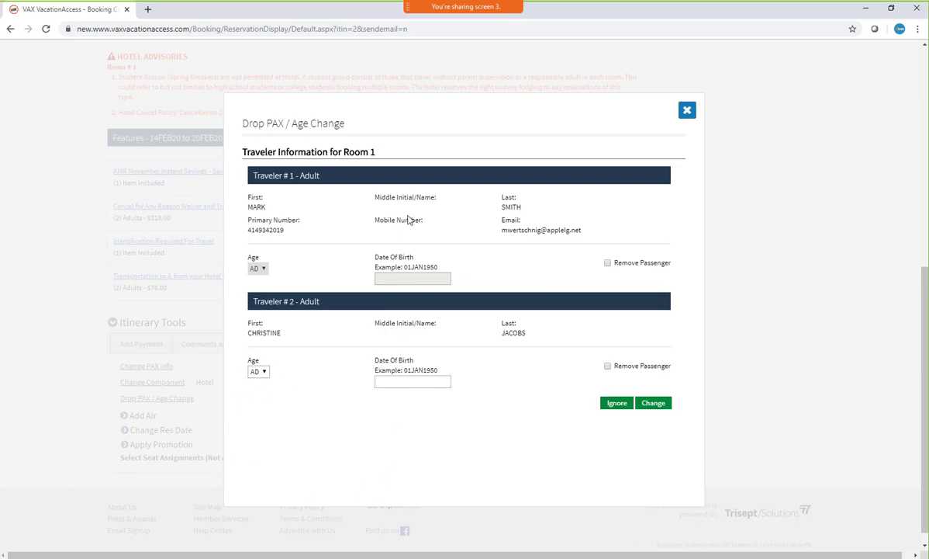
pyautogui.click(607, 366)
pyautogui.click(647, 409)
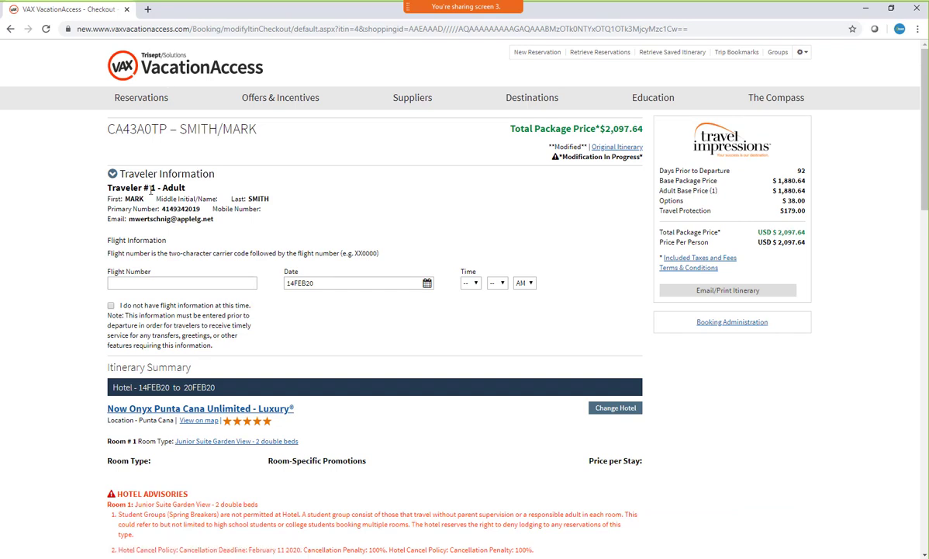
# Check the remaining traveler at checkout and mark that flight information is not available at this time
pyautogui.moveTo(149, 186); pyautogui.dragTo(210, 184)
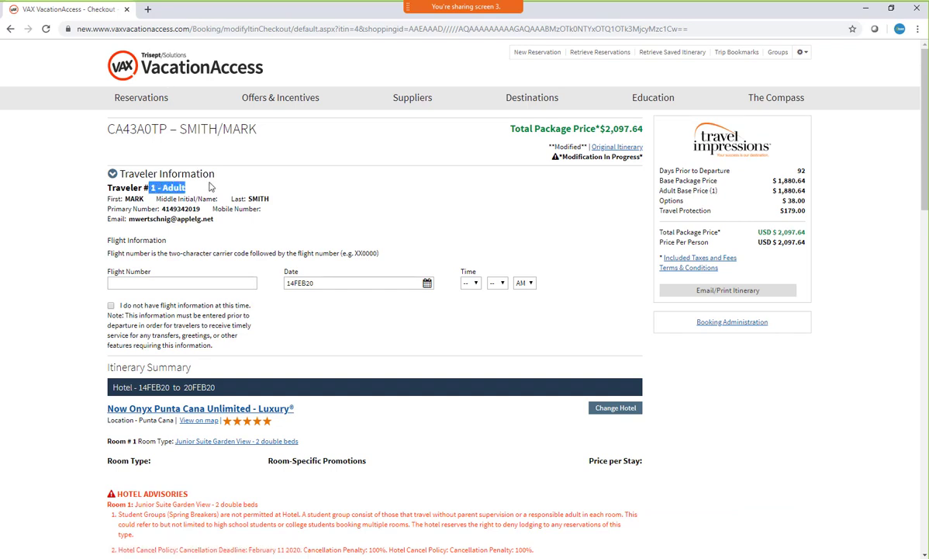
pyautogui.click(374, 185)
pyautogui.click(110, 305)
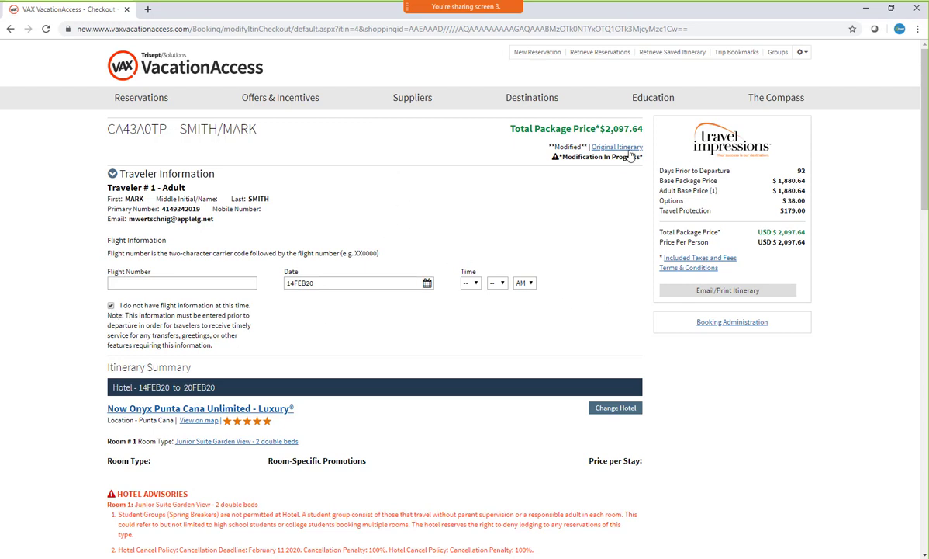
# Compare the passenger removal with the original itinerary's price, hotel and features, and close the original itinerary
pyautogui.click(629, 150)
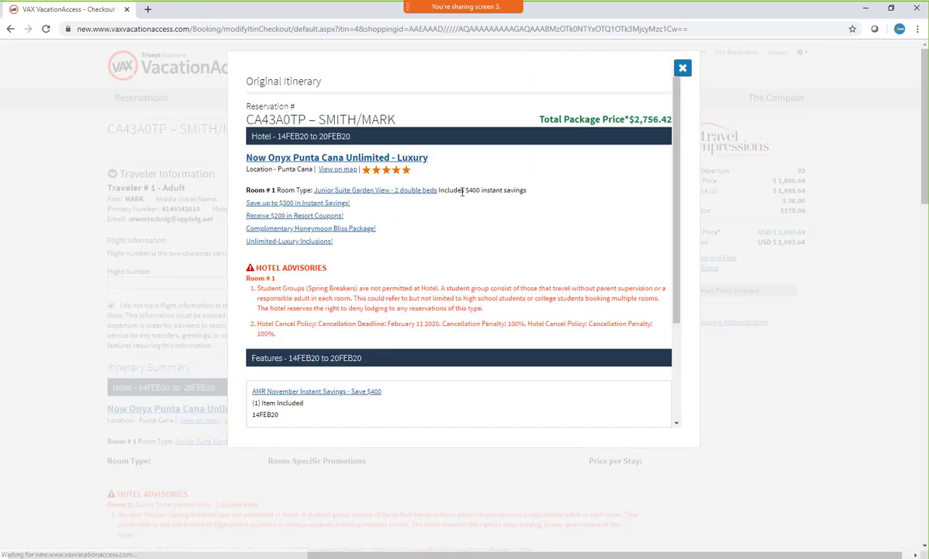
pyautogui.scroll(-1, 518, 228)
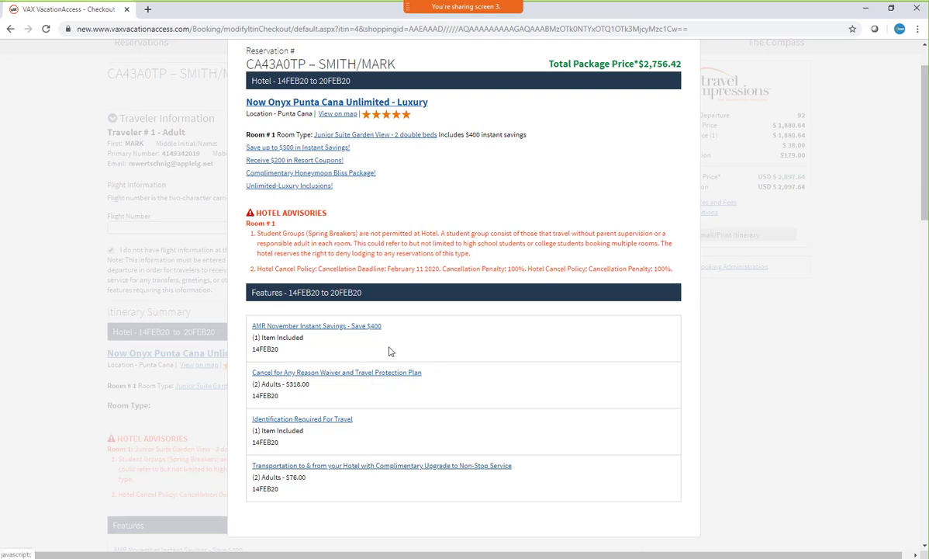
pyautogui.scroll(1, 673, 136)
pyautogui.click(685, 71)
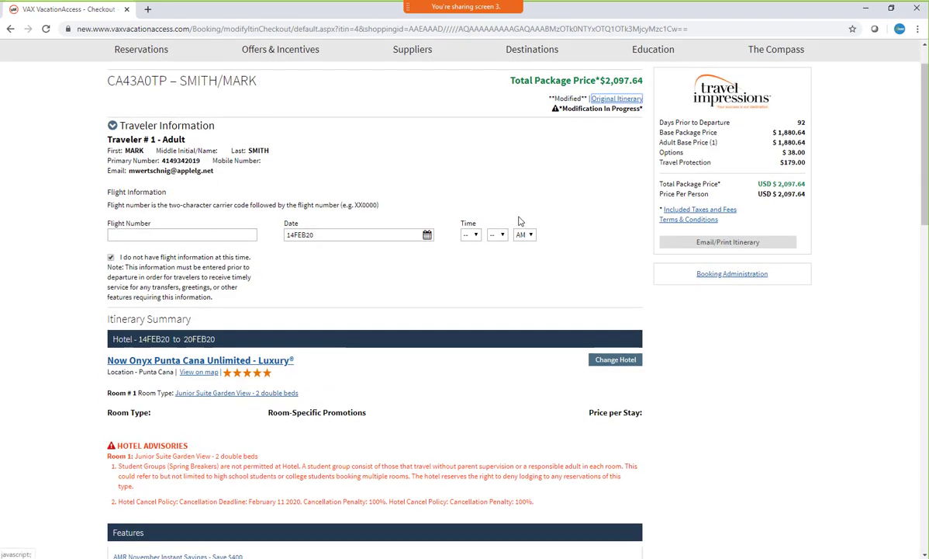
# Review the transfers, travel protection and payment sections, accept the terms and complete the itinerary change for the single traveler
pyautogui.scroll(-2, 518, 220)
pyautogui.scroll(-2, 520, 221)
pyautogui.scroll(-2, 214, 374)
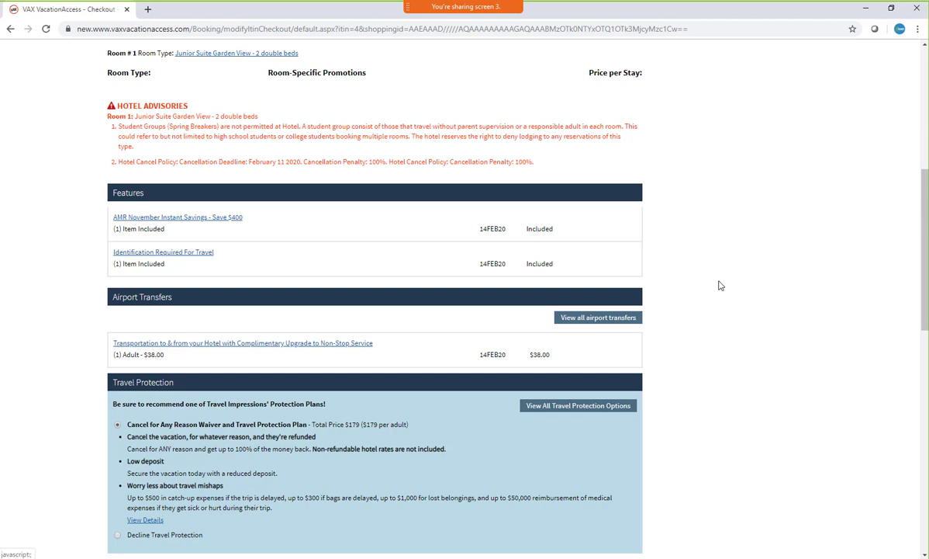
pyautogui.scroll(-5, 345, 256)
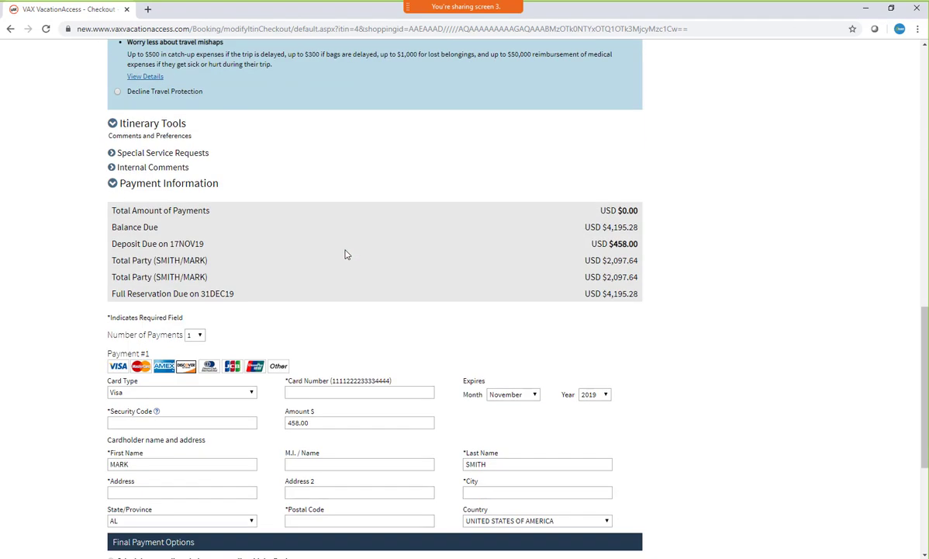
pyautogui.scroll(-3, 346, 254)
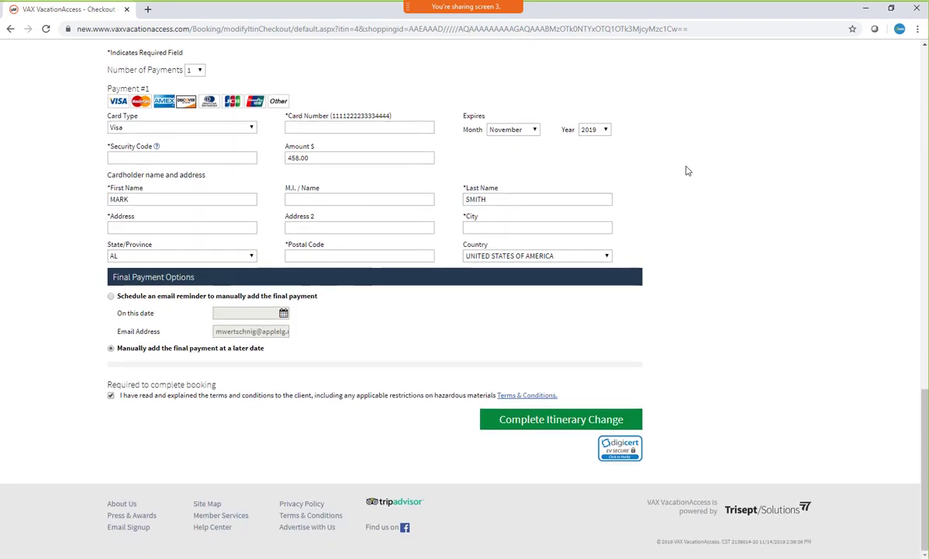
pyautogui.click(561, 419)
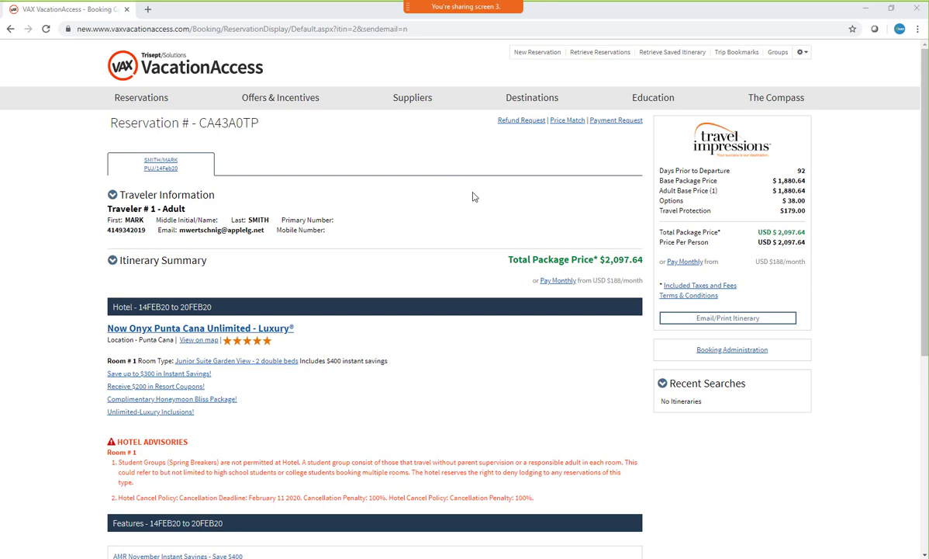
# Open the Apple Leisure Group page from the list of vacation packages suppliers
pyautogui.moveTo(415, 101)
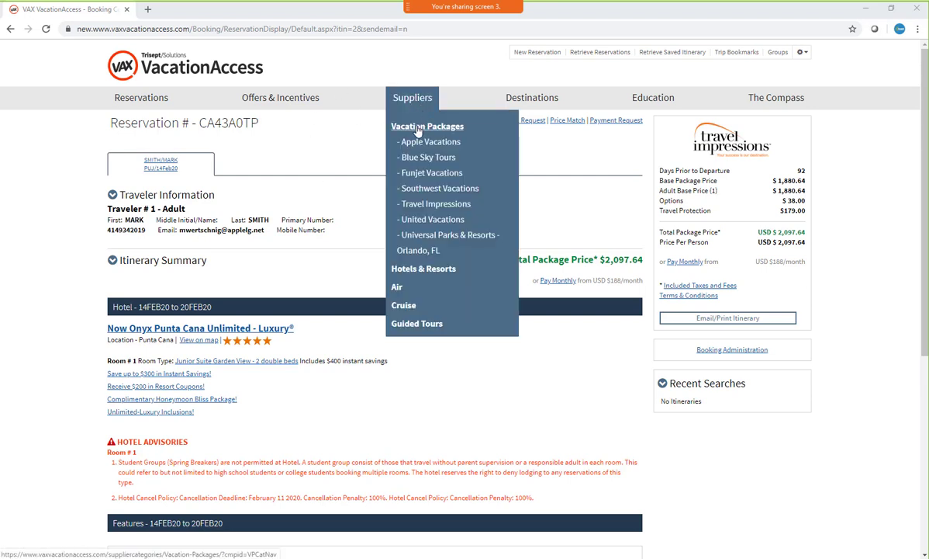
pyautogui.click(397, 128)
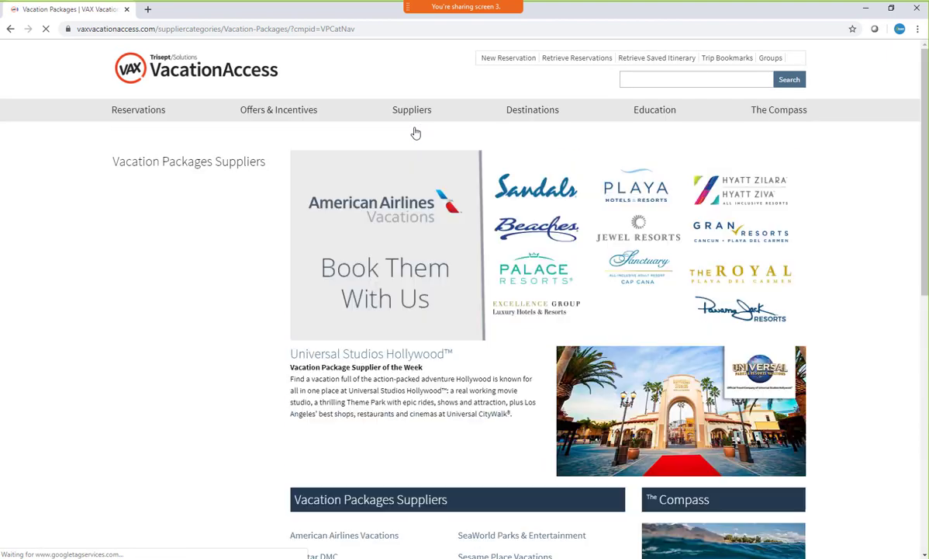
pyautogui.scroll(-1, 412, 197)
pyautogui.scroll(1, 498, 163)
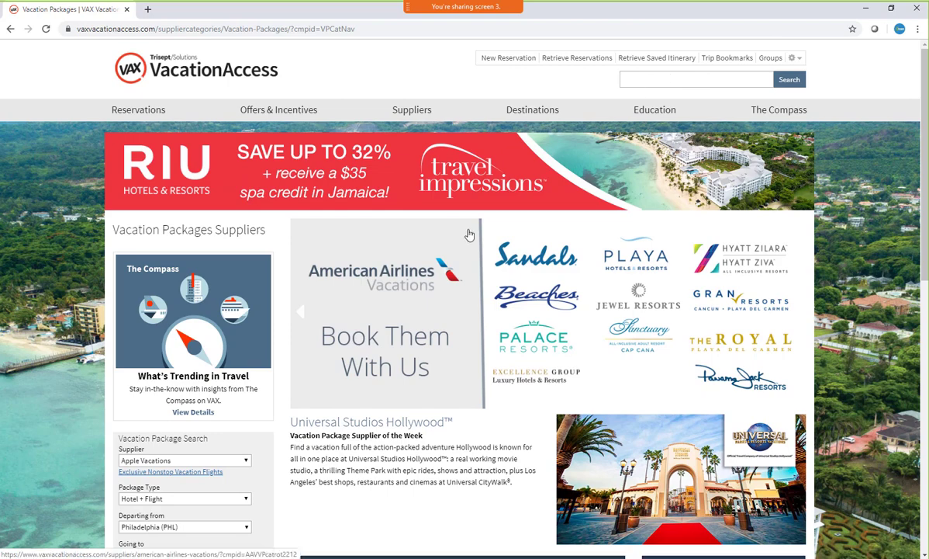
pyautogui.scroll(-1, 469, 234)
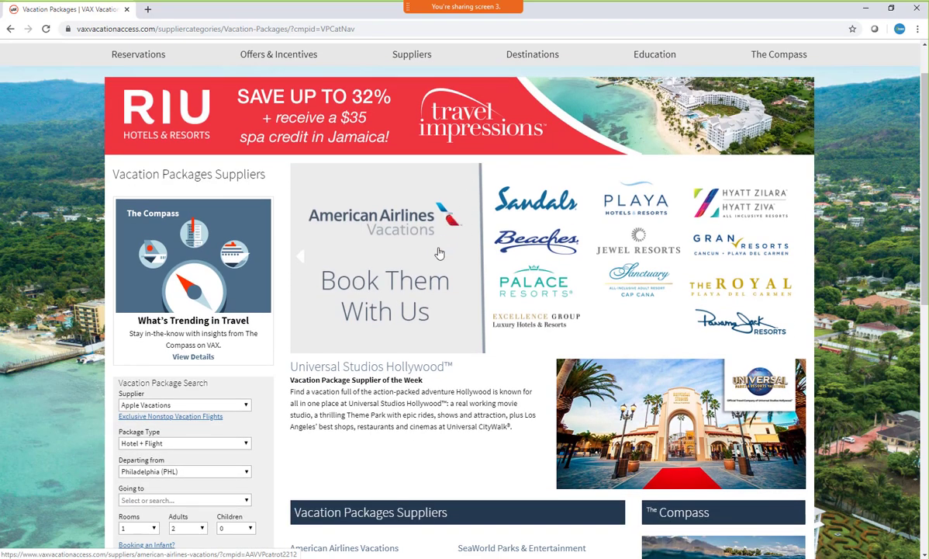
pyautogui.scroll(-2, 419, 237)
pyautogui.scroll(-3, 441, 253)
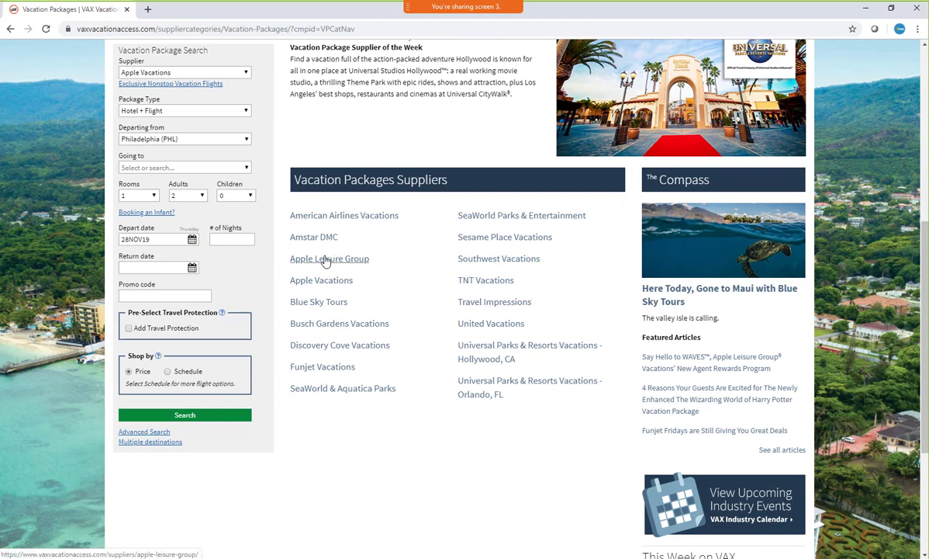
pyautogui.click(435, 264)
# Open Apple Leisure Group's education page and go to its Self-Help Library
pyautogui.scroll(-3, 387, 247)
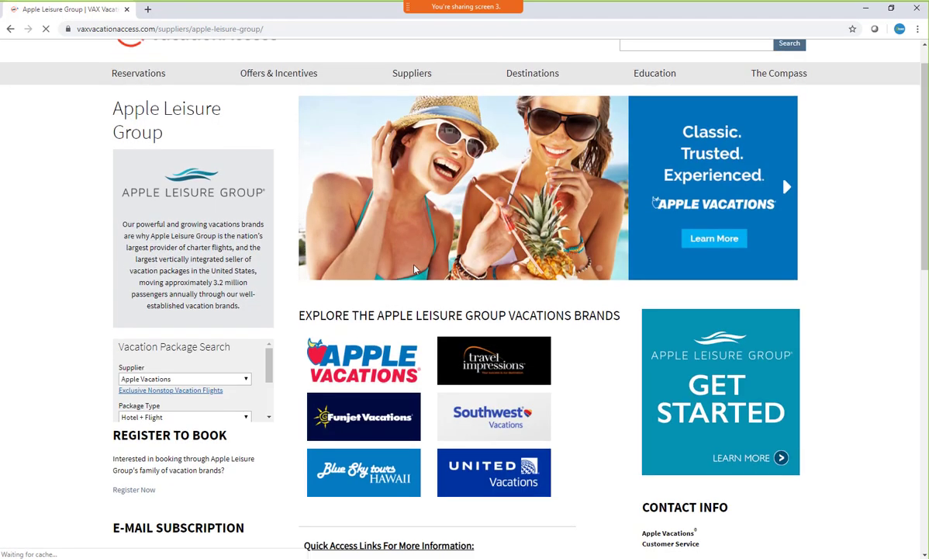
pyautogui.click(340, 383)
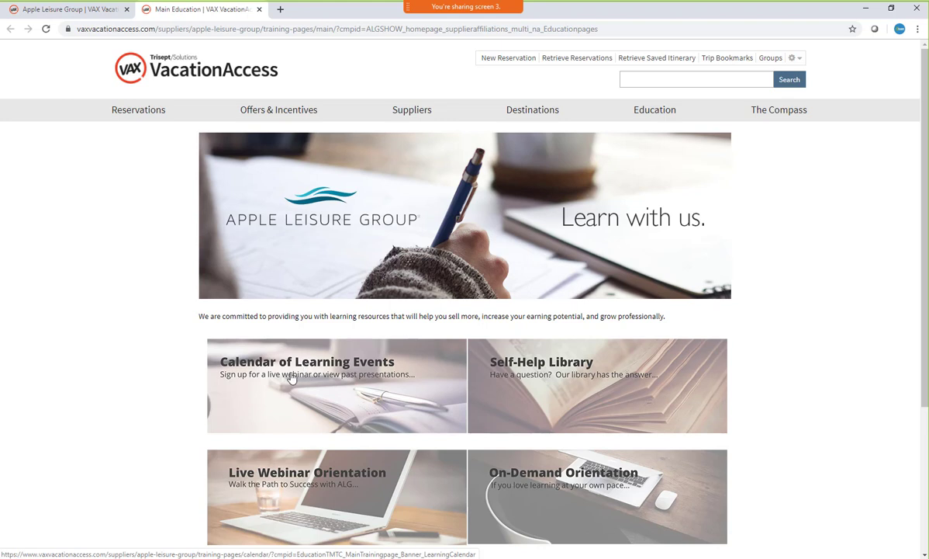
pyautogui.scroll(-1, 697, 342)
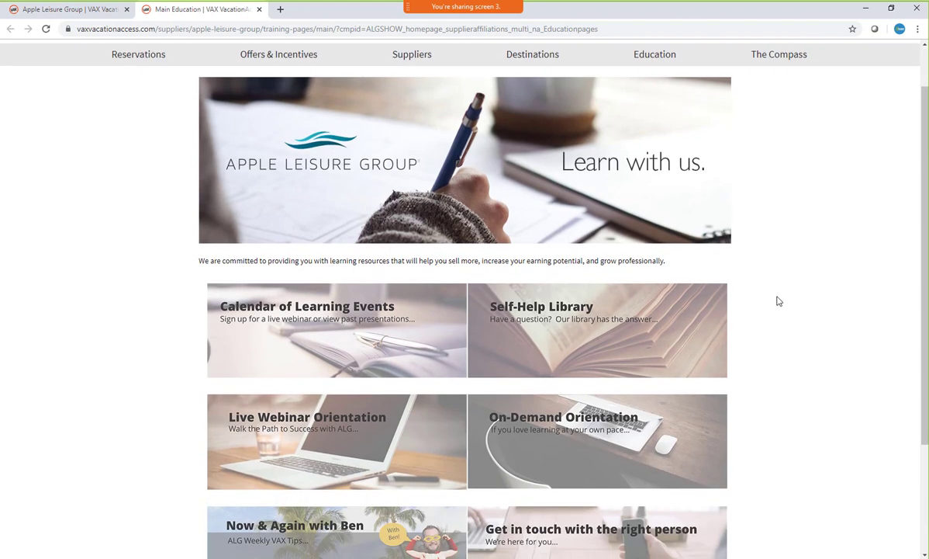
pyautogui.click(566, 312)
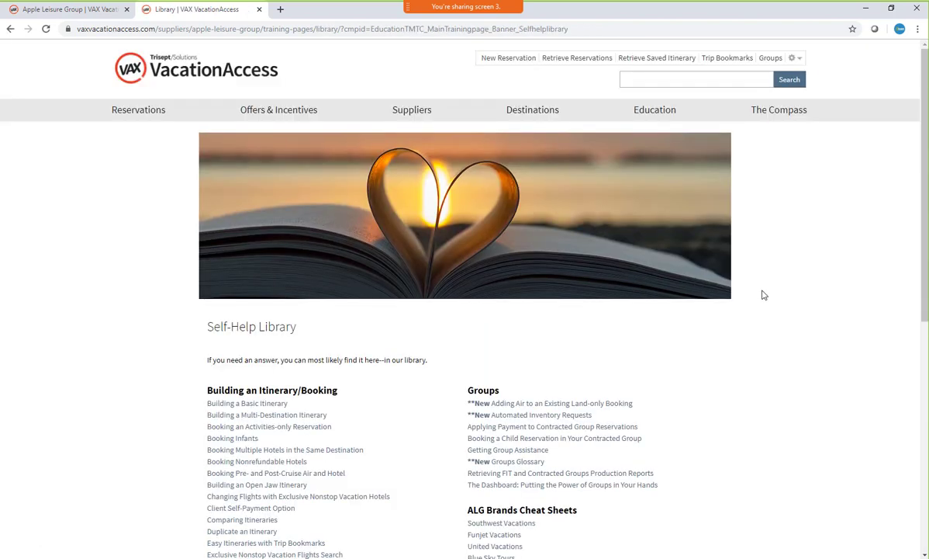
# View the Booking Infants resource from the Self-Help Library and close it
pyautogui.scroll(-3, 475, 300)
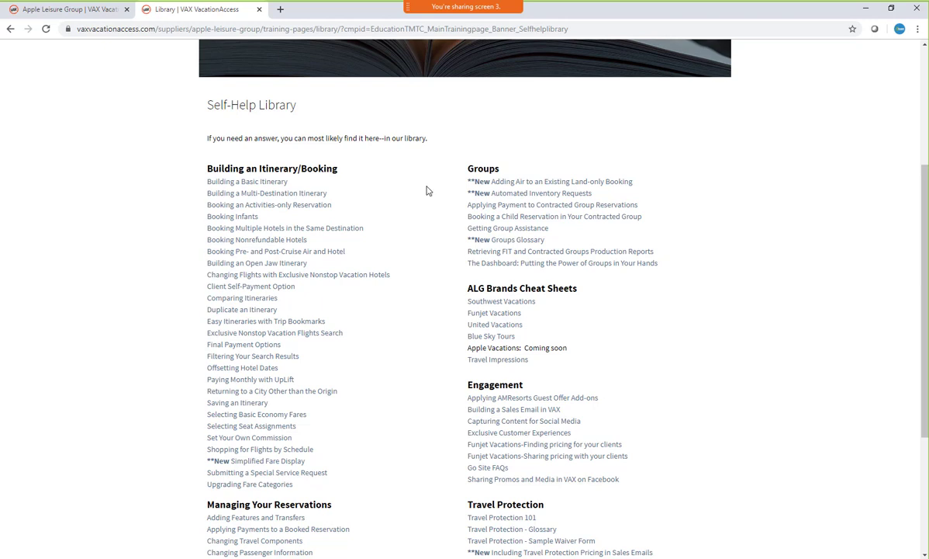
pyautogui.click(227, 220)
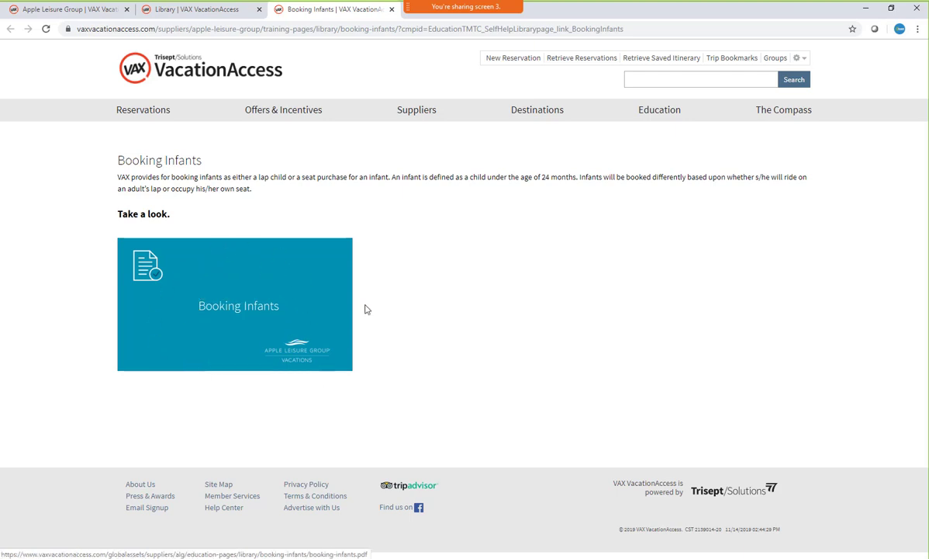
pyautogui.click(392, 10)
# View the Set Your Own Commission resources and return to the Self-Help Library
pyautogui.scroll(-1, 386, 245)
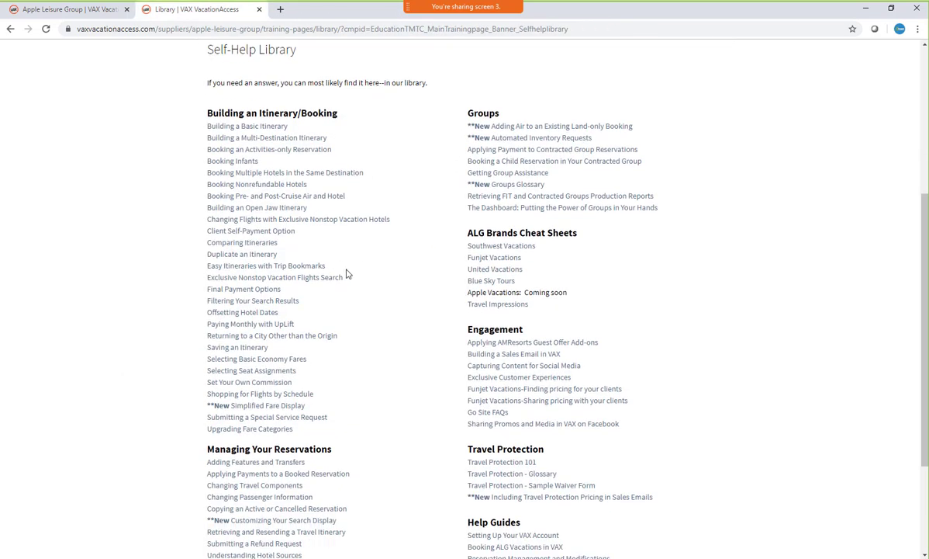
pyautogui.click(246, 386)
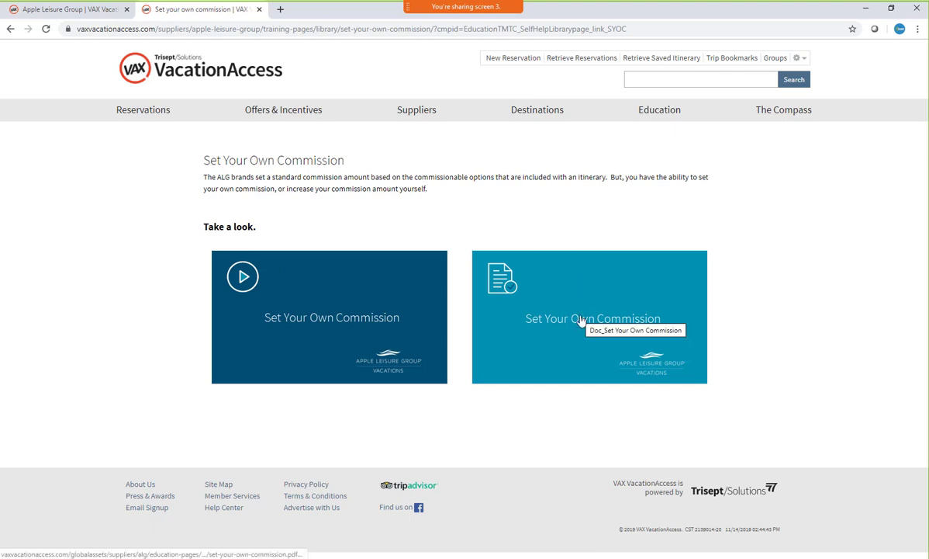
pyautogui.click(11, 29)
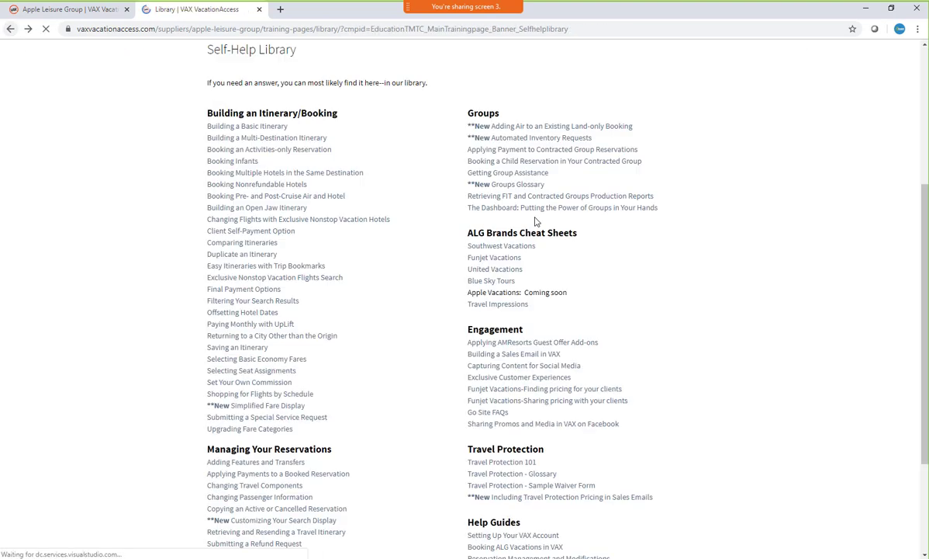
# View the Booking Pre- and Post-Cruise Air and Hotel resources and return to the Self-Help Library
pyautogui.scroll(-1, 599, 230)
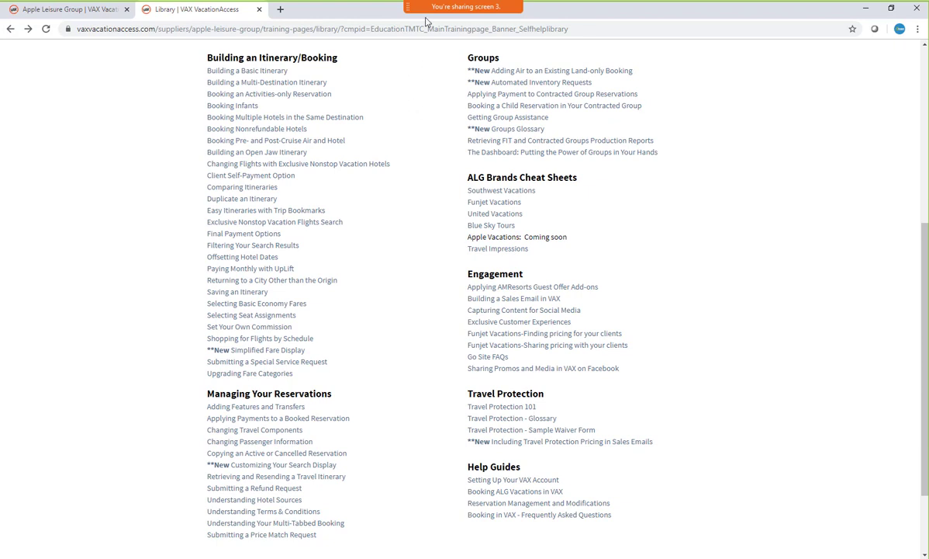
pyautogui.click(304, 143)
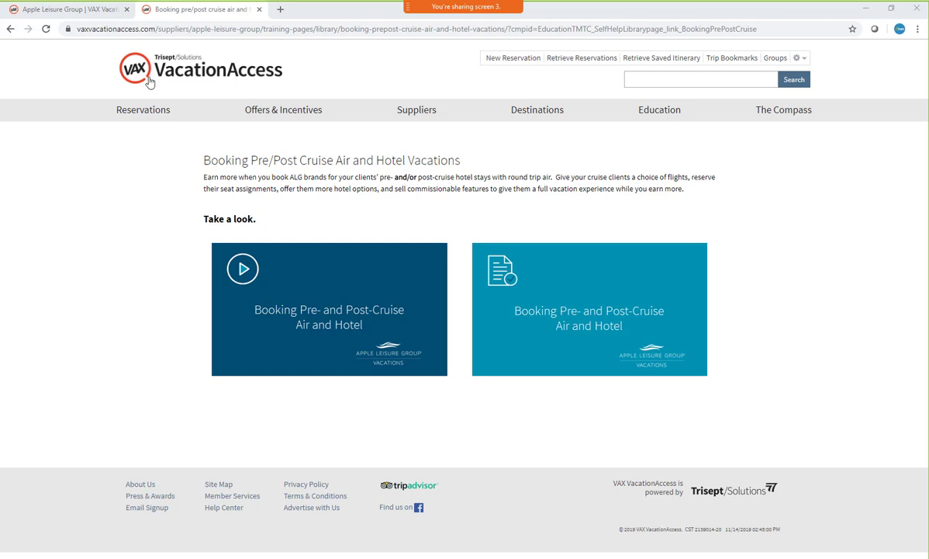
pyautogui.click(10, 31)
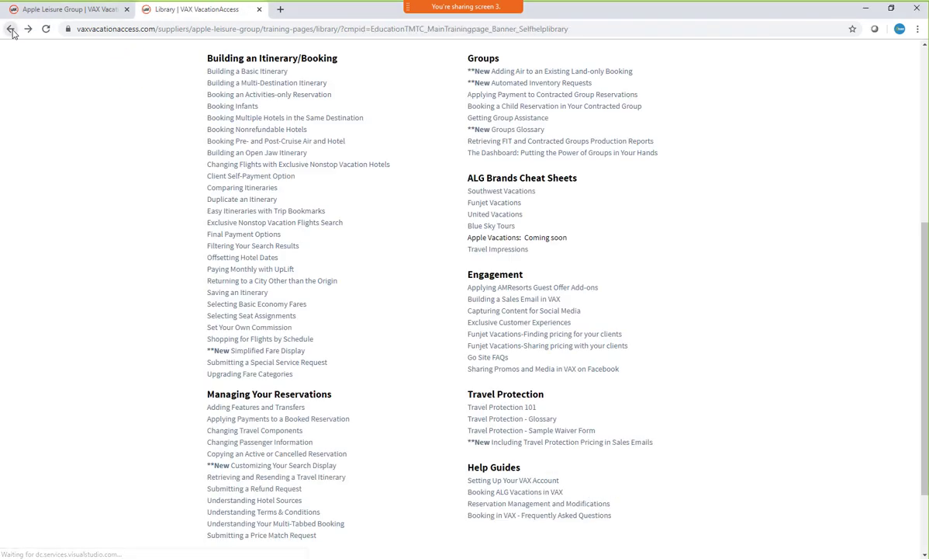
# Return to Apple Leisure Group's education page and open the education calendar from its Calendar of Learning Events
pyautogui.click(11, 31)
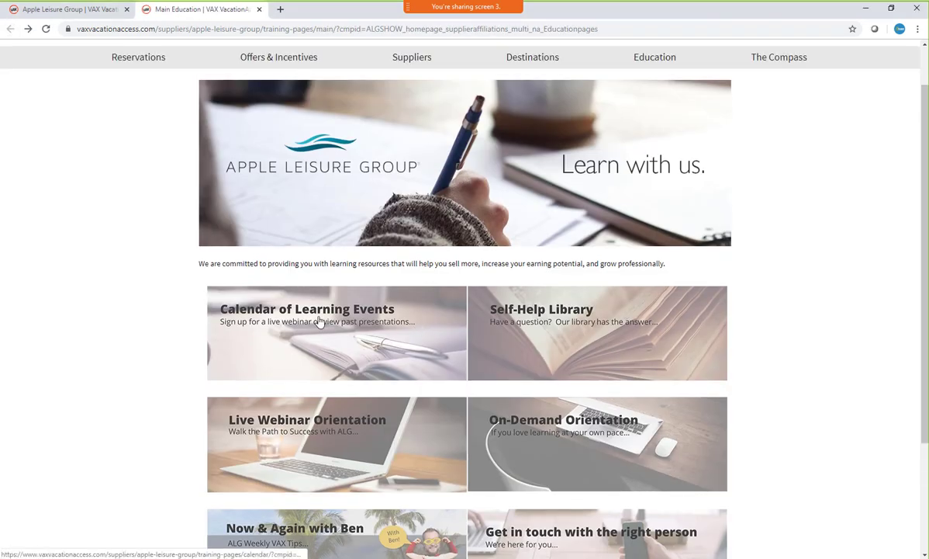
pyautogui.click(301, 314)
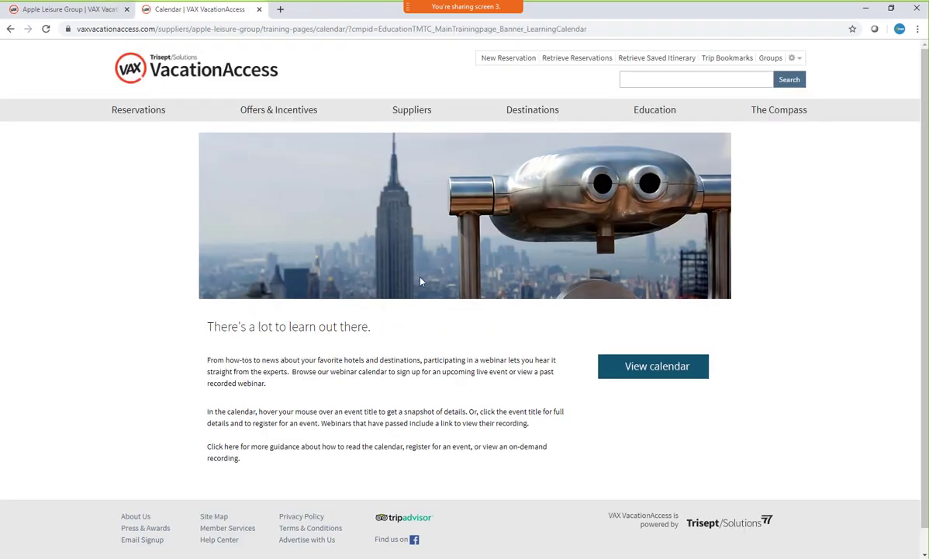
pyautogui.click(686, 364)
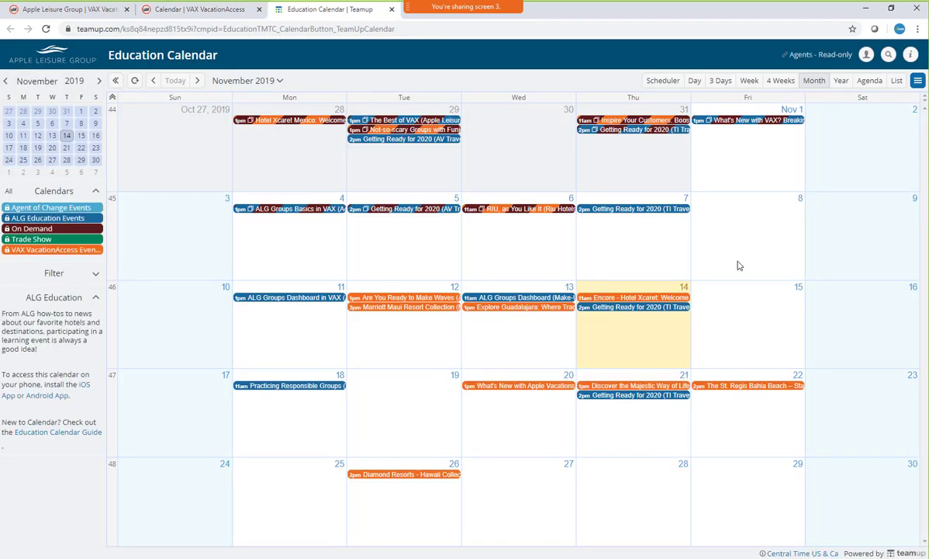
# Preview the Getting Ready for 2020 webinars for TI Travel Agents on November 14 and November 21, 2019
pyautogui.moveTo(649, 313)
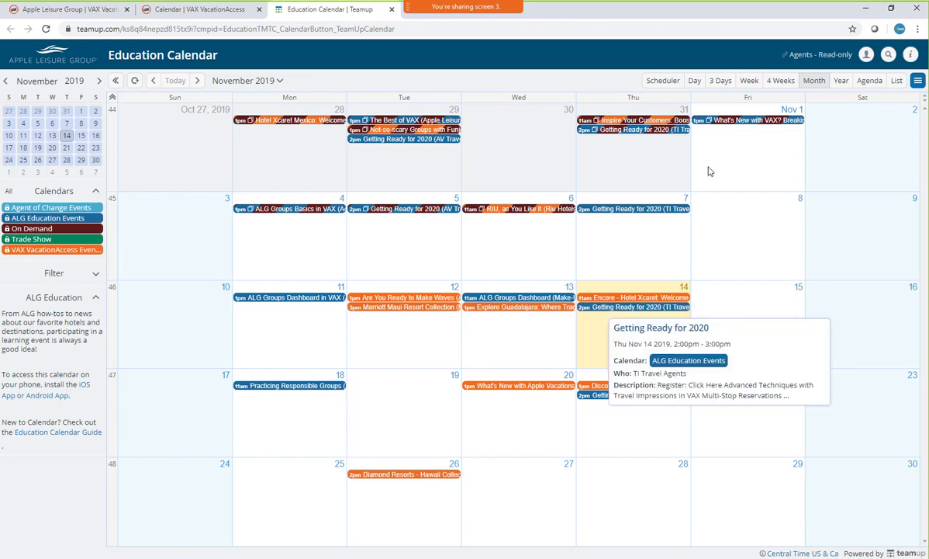
pyautogui.moveTo(729, 127)
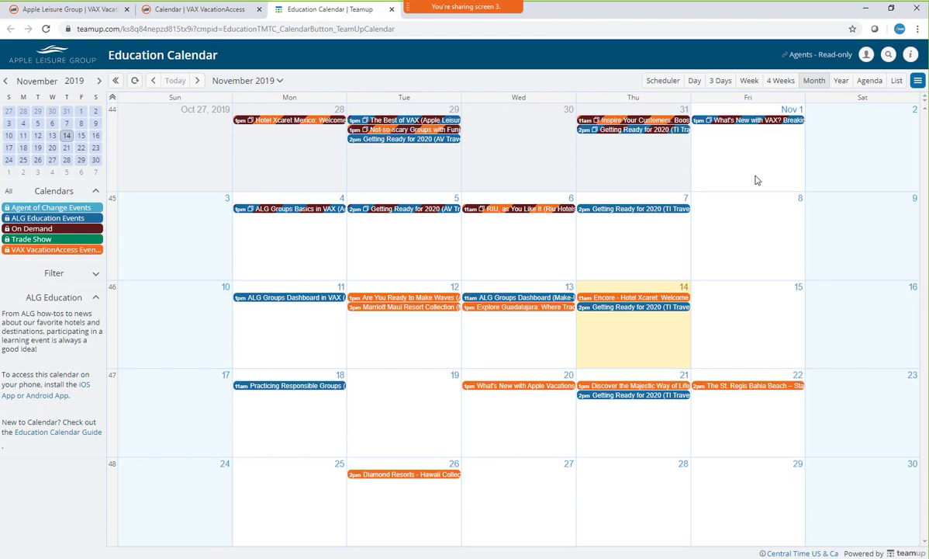
pyautogui.moveTo(637, 402)
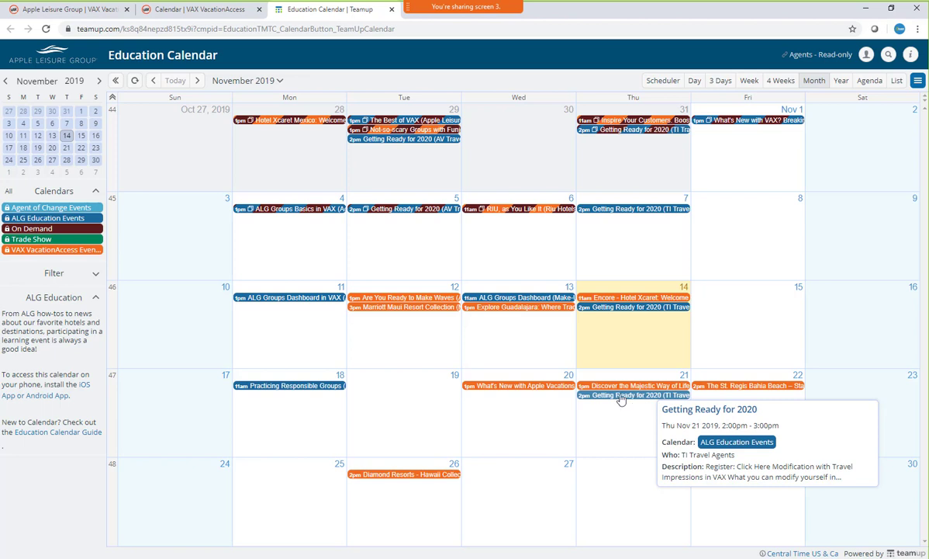
# Stop sharing the screen in the online meeting
pyautogui.moveTo(379, 6)
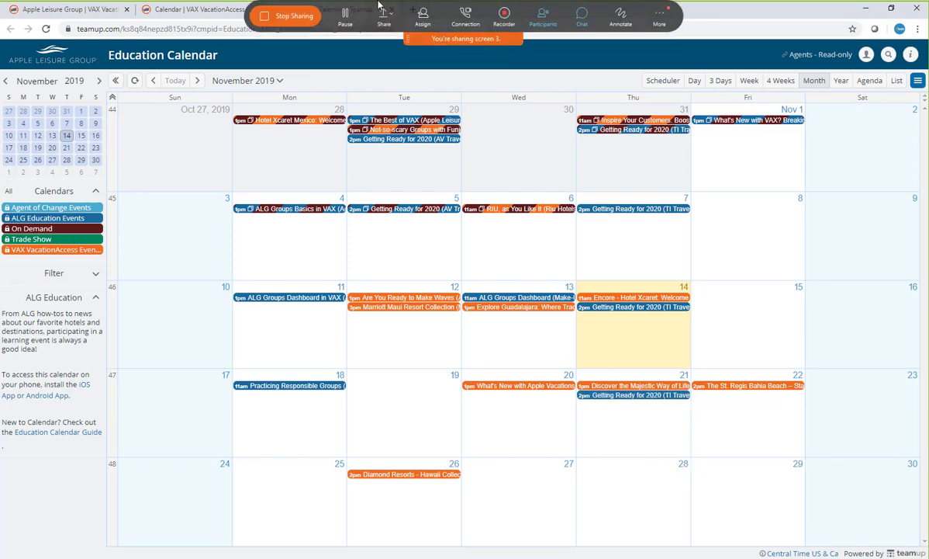
pyautogui.click(302, 14)
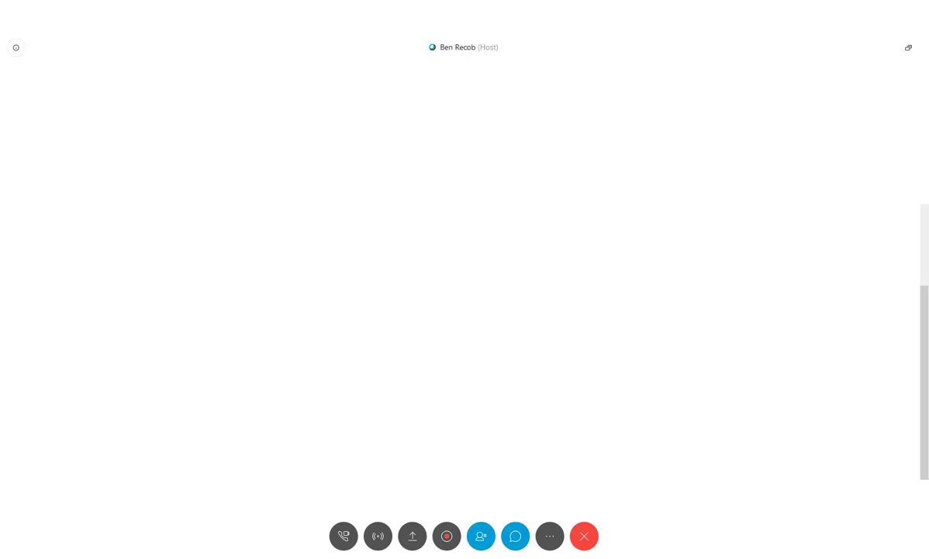